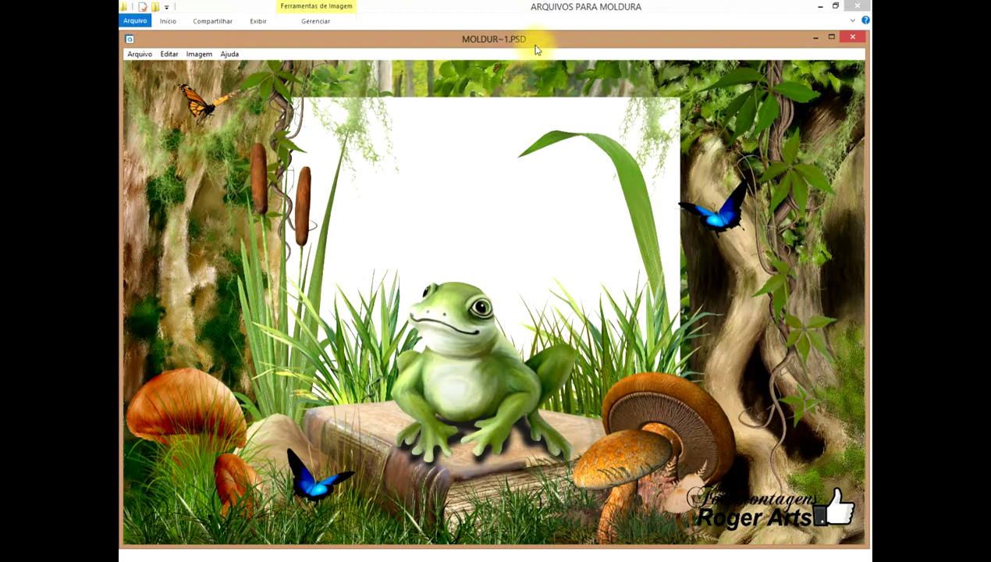
# - Nudge the MOLDUR~1.PSD preview window slightly higher on screen
pyautogui.moveTo(535, 46); pyautogui.dragTo(534, 34)
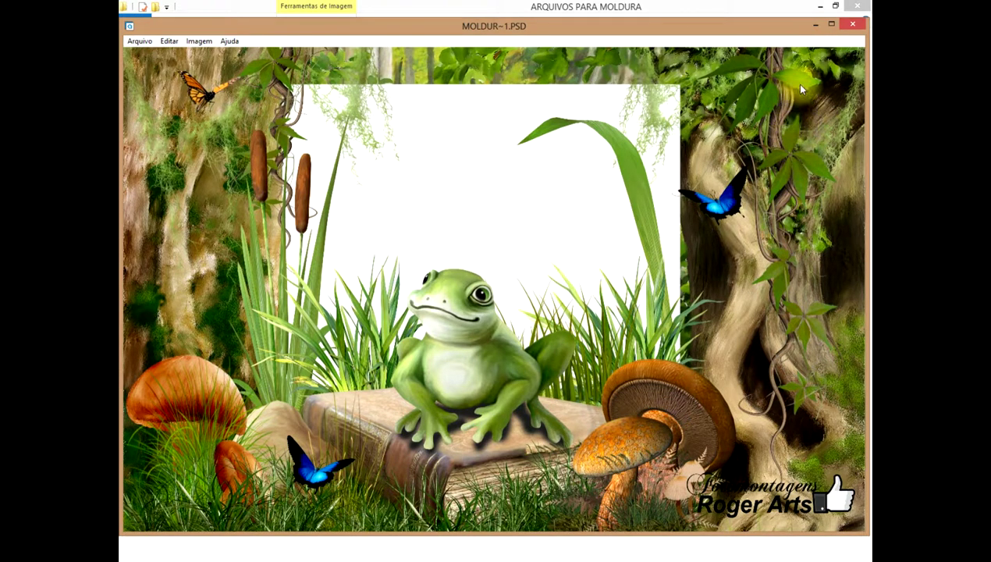
# - Minimize the preview, select then deselect the folder's images, and minimize ARQUIVOS PARA MOLDURA
pyautogui.click(816, 25)
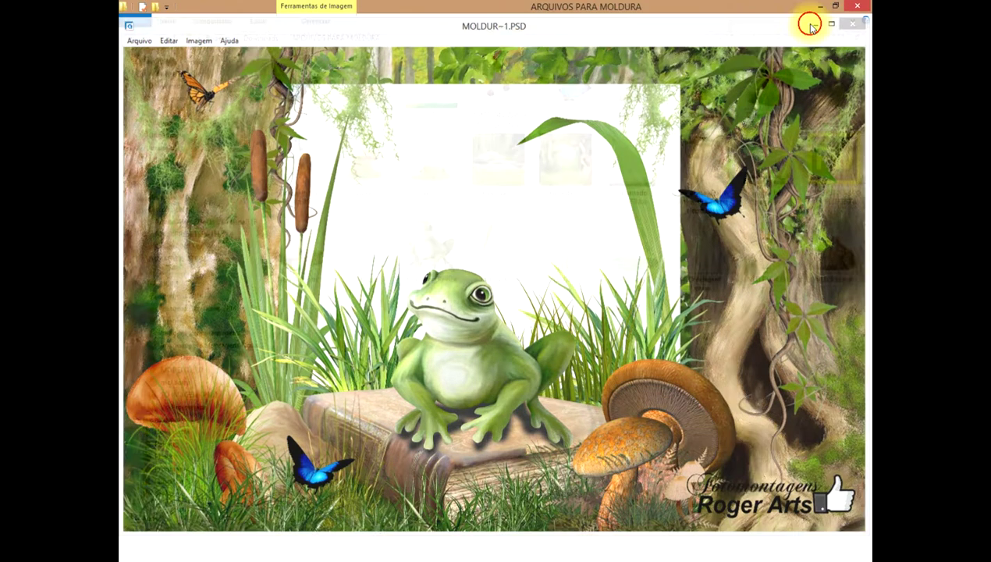
pyautogui.moveTo(842, 337)
pyautogui.mouseDown()
pyautogui.moveTo(394, 155)
pyautogui.moveTo(271, 87)
pyautogui.mouseUp()
pyautogui.rightClick(270, 89)
pyautogui.click(500, 336)
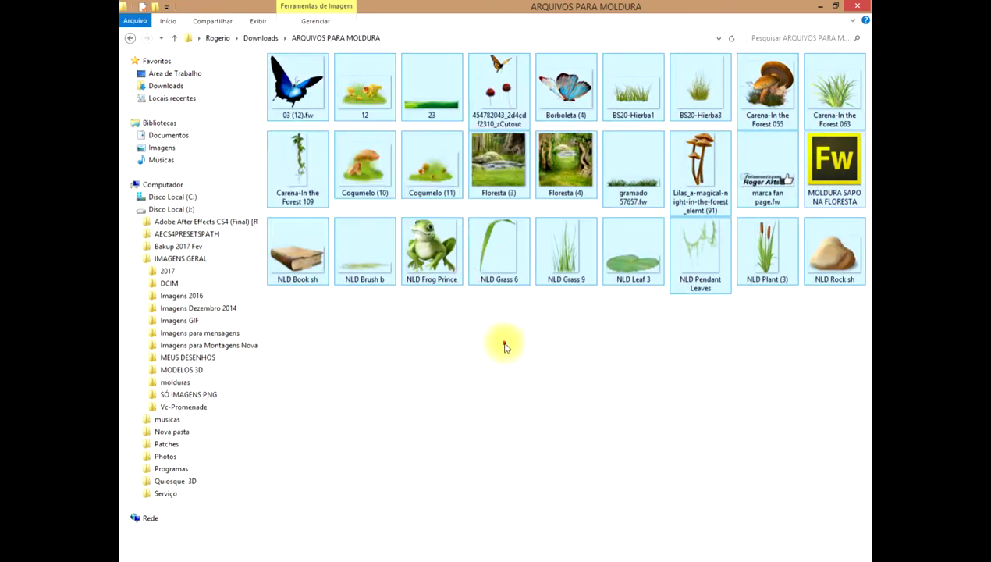
pyautogui.click(504, 345)
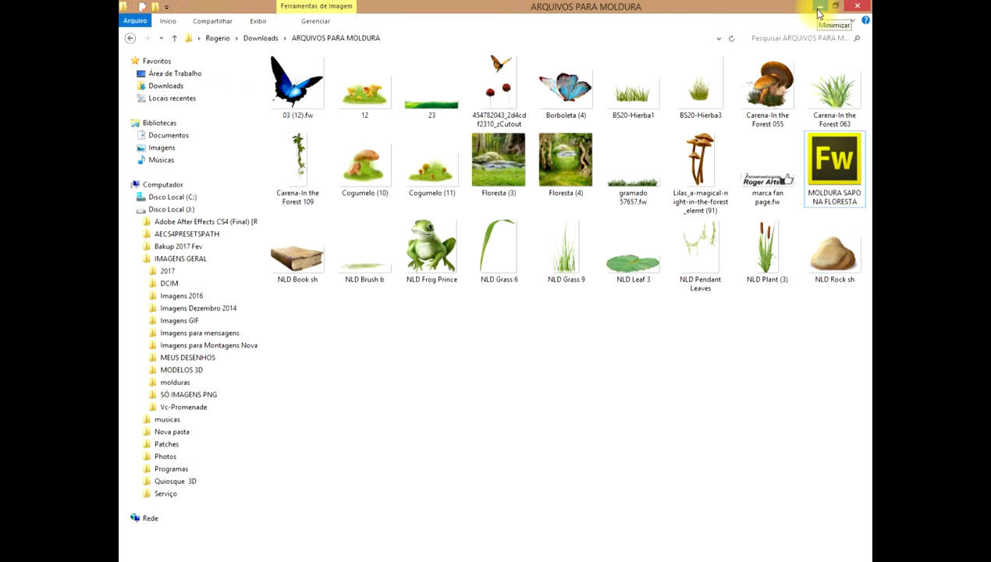
pyautogui.click(818, 10)
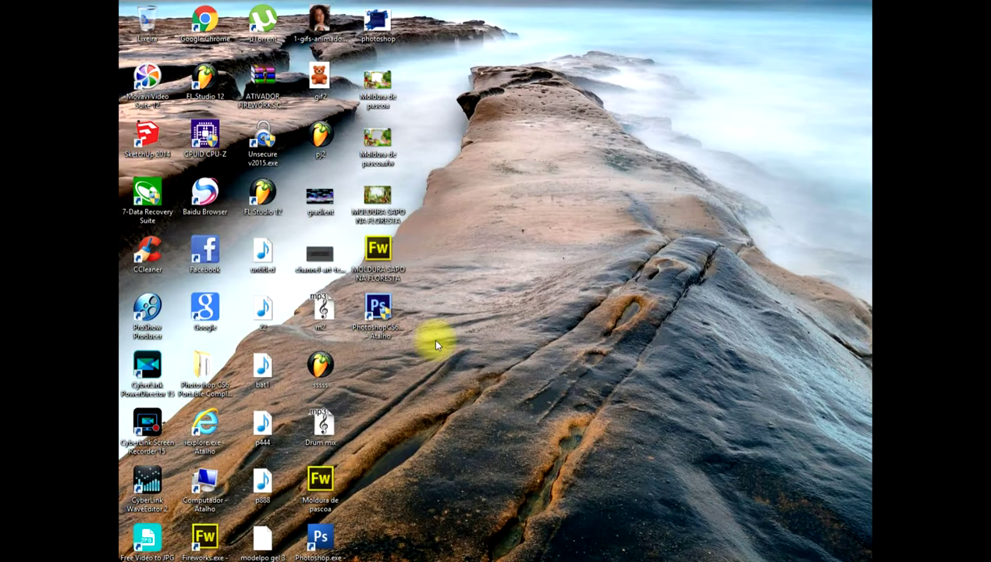
# - Launch PhotoshopCS6 Portable from its desktop shortcut and let the empty workspace load
pyautogui.doubleClick(373, 311)
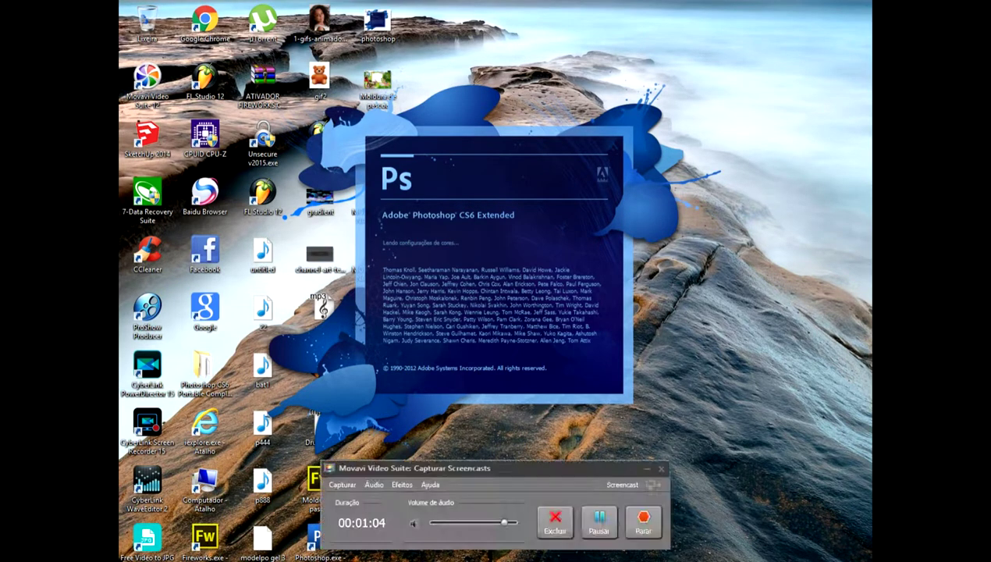
pyautogui.click(642, 539)
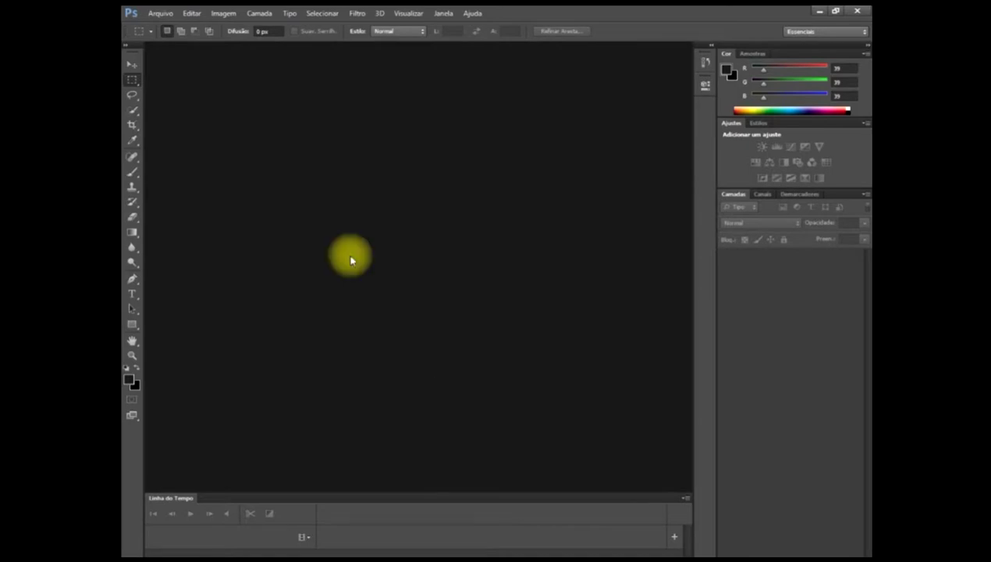
# - Open Floresta (4).jpg from the ARQUIVOS PARA MOLDURA folder via Arquivo > Abrir
pyautogui.click(160, 15)
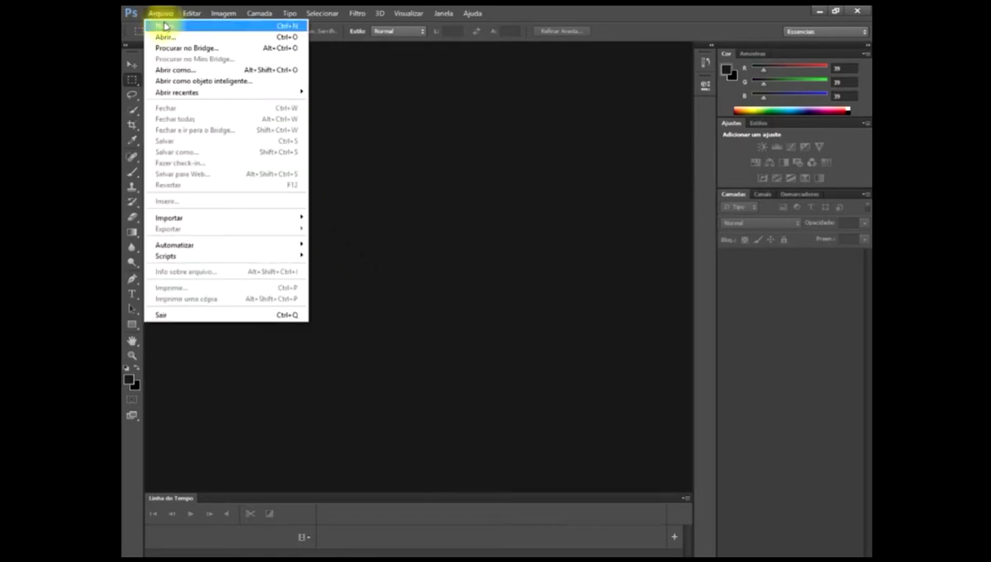
pyautogui.click(170, 38)
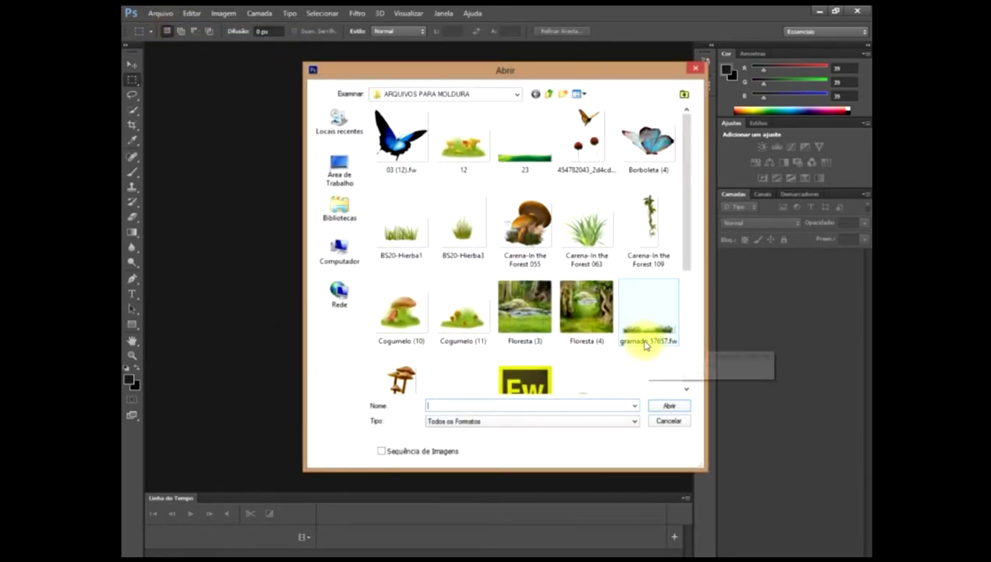
pyautogui.click(595, 329)
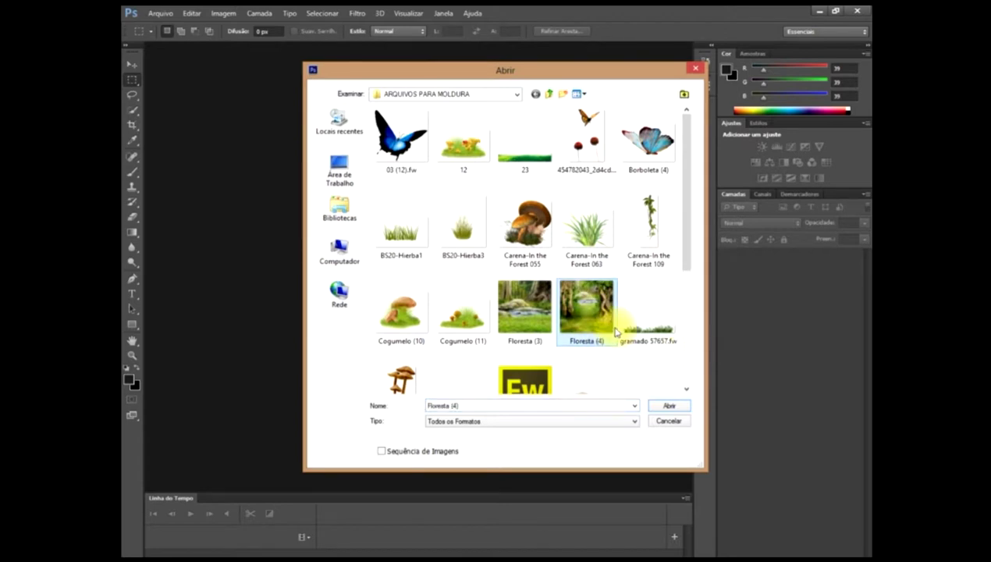
pyautogui.click(664, 410)
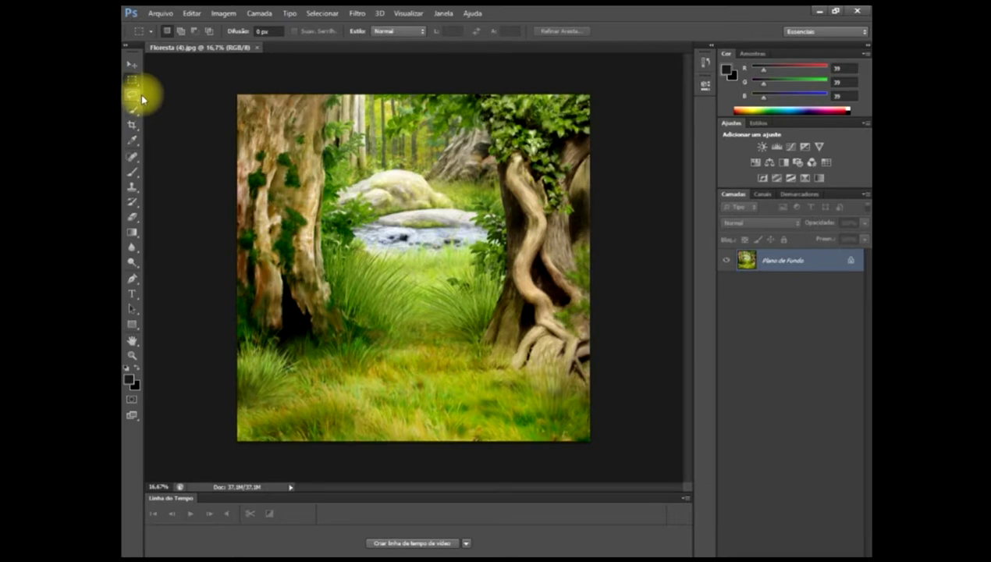
# - Crop the square Floresta (4) painting to a wide landscape frame and commit it
pyautogui.click(132, 125)
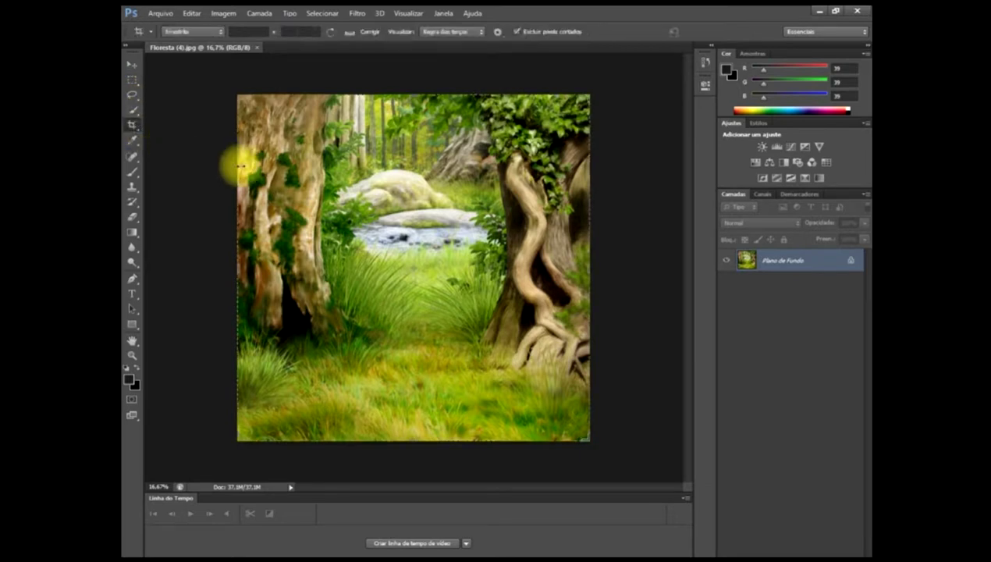
pyautogui.moveTo(411, 441)
pyautogui.mouseDown()
pyautogui.moveTo(412, 340)
pyautogui.moveTo(409, 434)
pyautogui.moveTo(414, 365)
pyautogui.mouseUp()
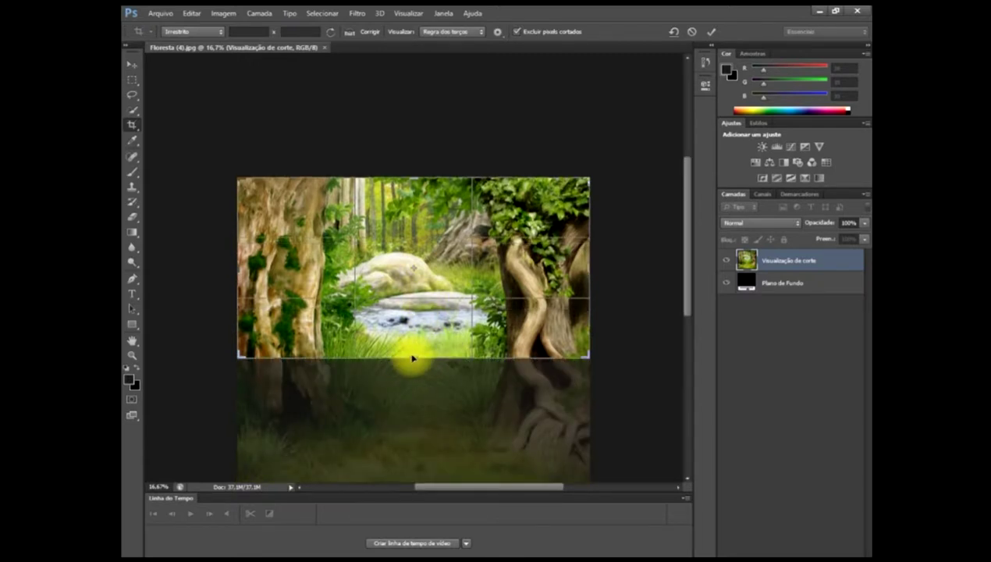
pyautogui.moveTo(414, 360)
pyautogui.mouseDown()
pyautogui.moveTo(425, 384)
pyautogui.moveTo(414, 385)
pyautogui.mouseUp()
pyautogui.doubleClick(420, 344)
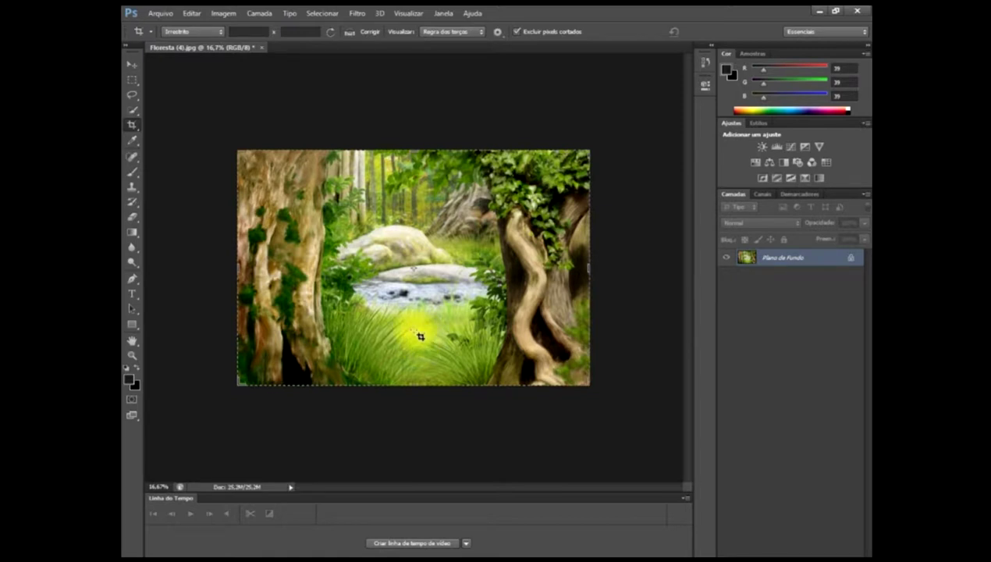
pyautogui.click(131, 64)
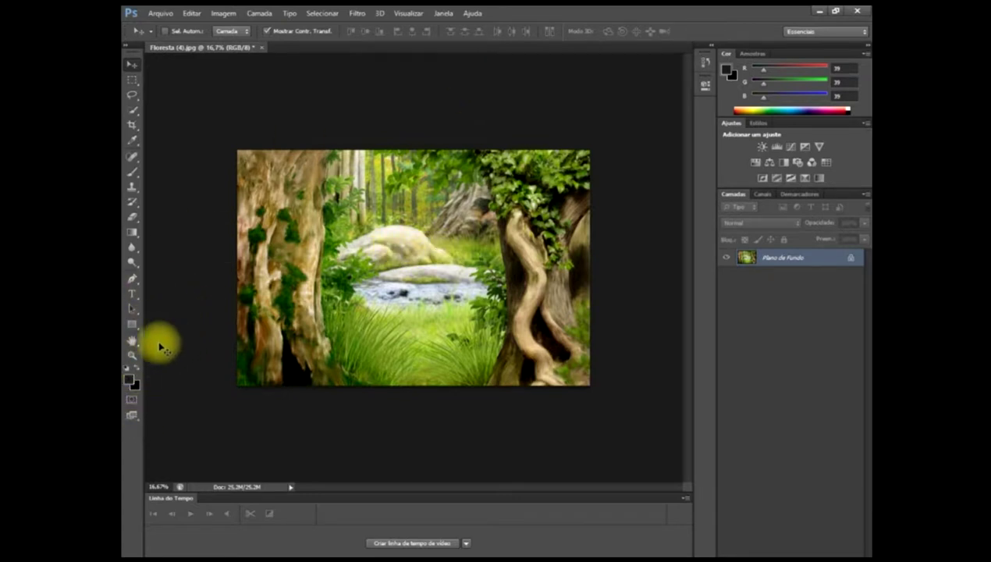
# - Zoom to 25% and place NLD Book sh on the grass in the lower centre
pyautogui.click(132, 355)
pyautogui.click(330, 334)
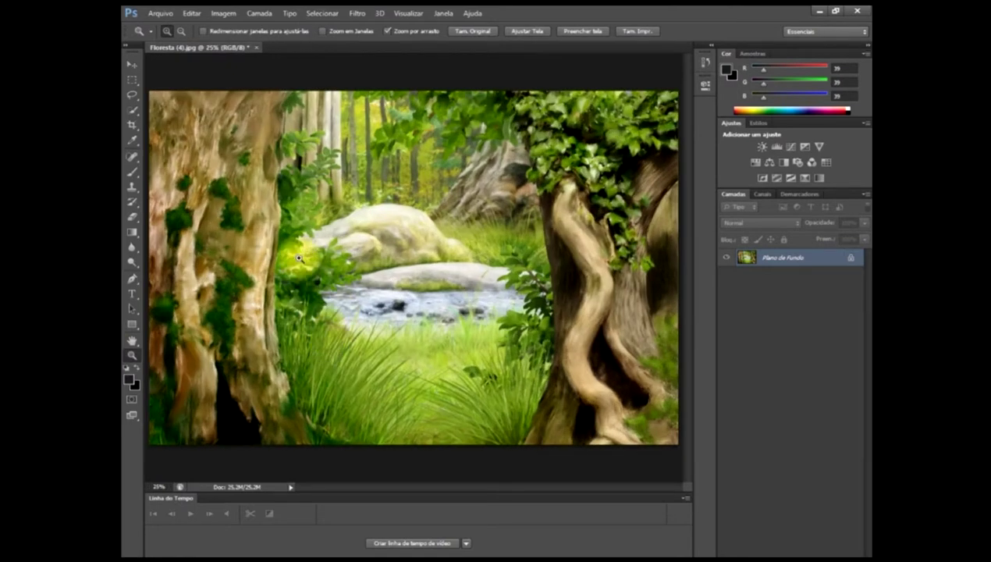
pyautogui.click(159, 18)
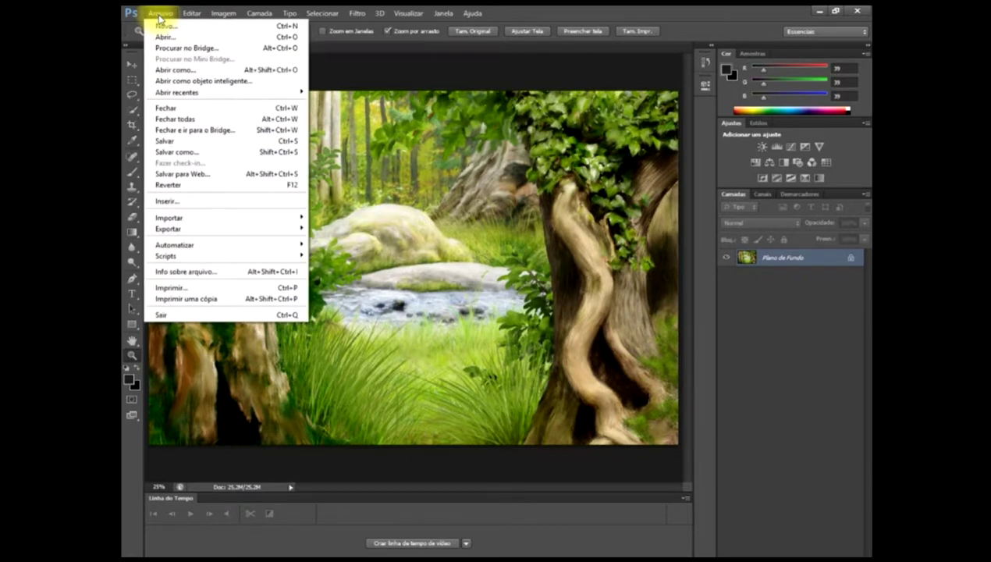
pyautogui.click(234, 201)
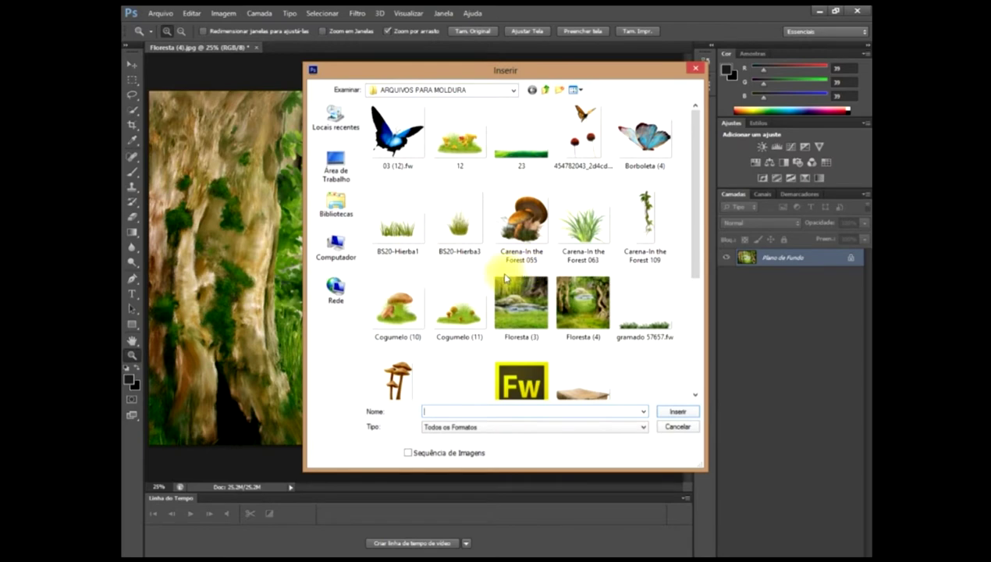
pyautogui.moveTo(694, 211); pyautogui.dragTo(696, 271)
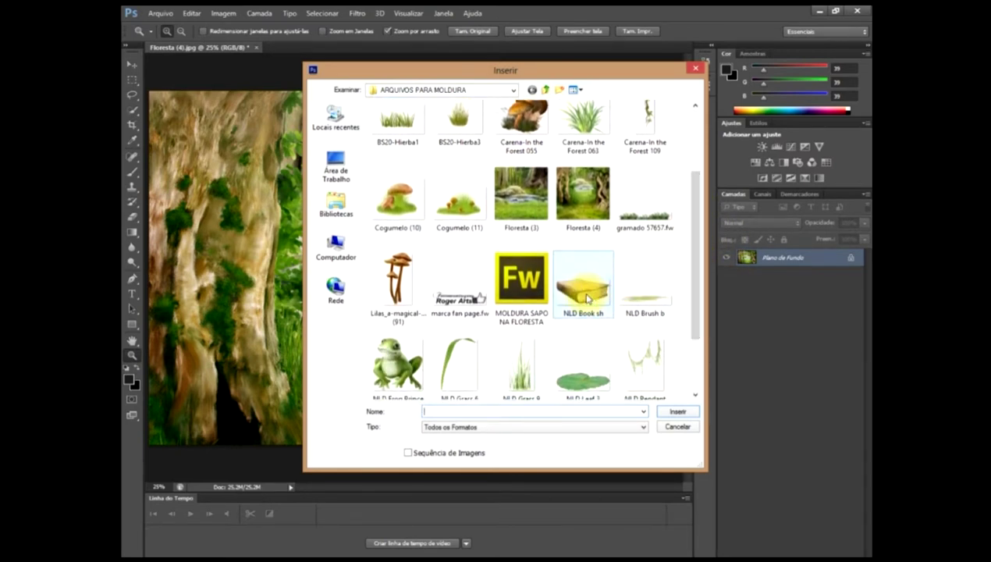
pyautogui.doubleClick(570, 294)
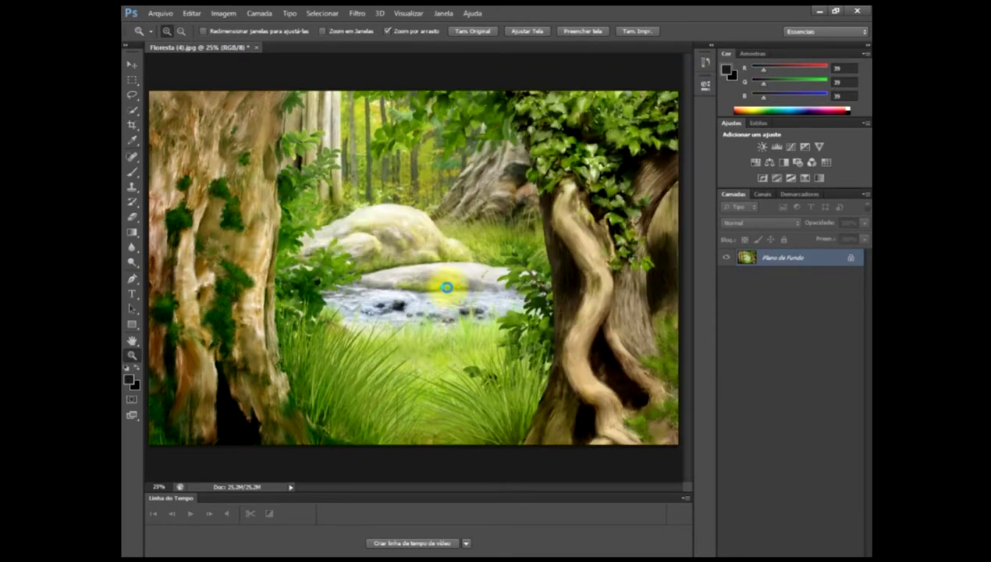
pyautogui.moveTo(431, 262); pyautogui.dragTo(421, 283)
pyautogui.moveTo(419, 337); pyautogui.dragTo(419, 356)
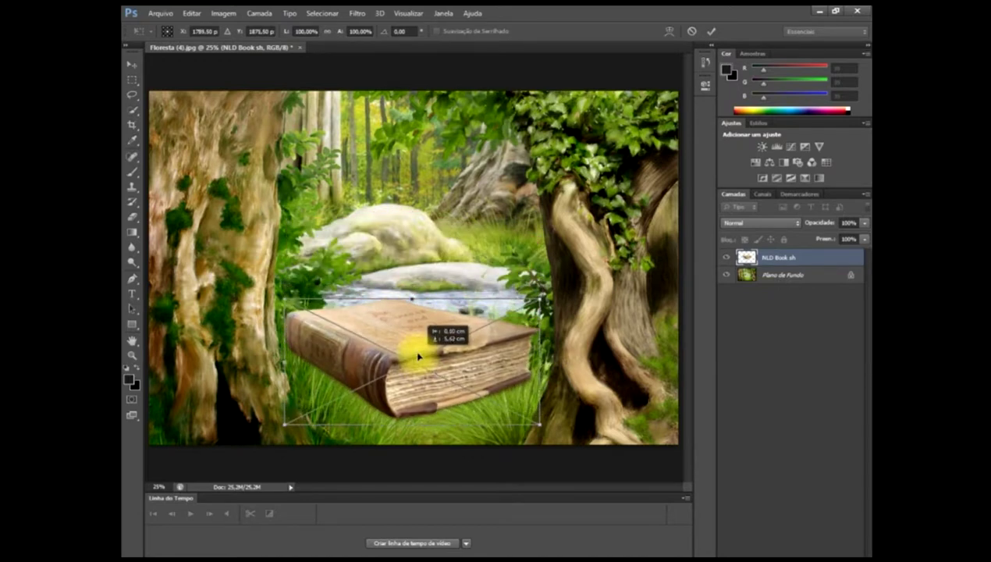
pyautogui.moveTo(418, 357); pyautogui.dragTo(418, 359)
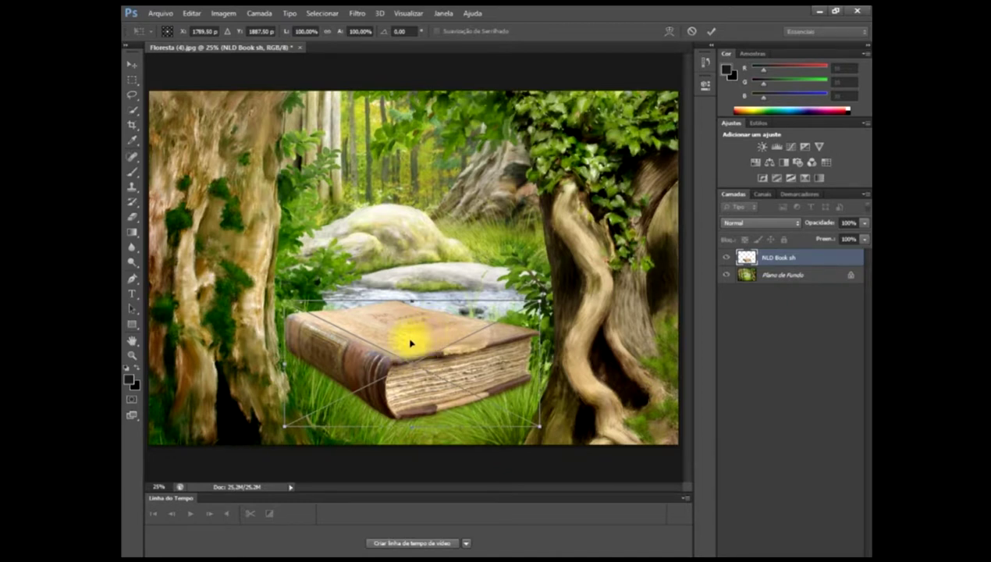
pyautogui.press('Return')
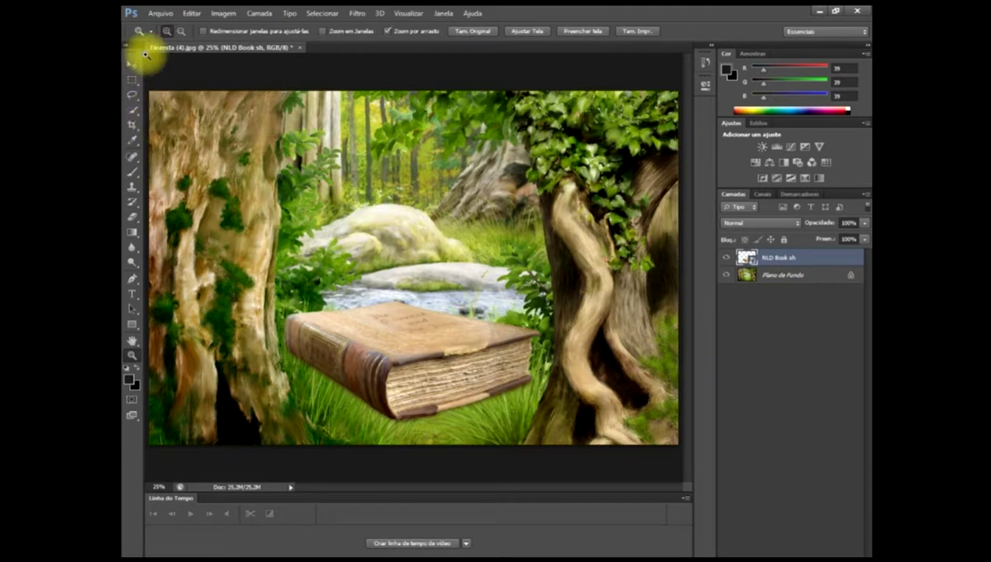
# - Place the NLD Frog Prince image into the forest scene via Arquivo > Inserir
pyautogui.click(160, 13)
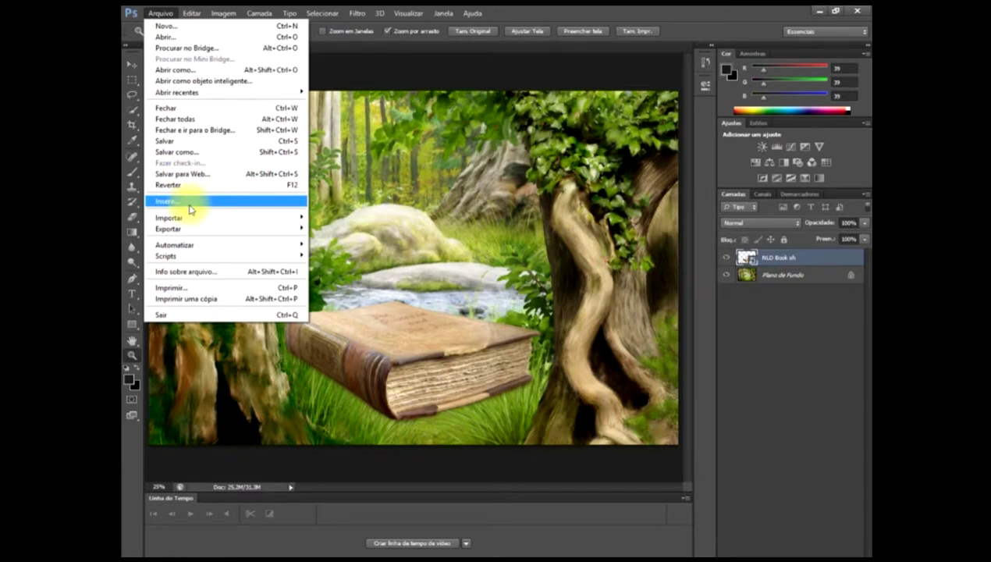
pyautogui.click(191, 206)
pyautogui.moveTo(695, 256); pyautogui.dragTo(696, 317)
pyautogui.click(398, 347)
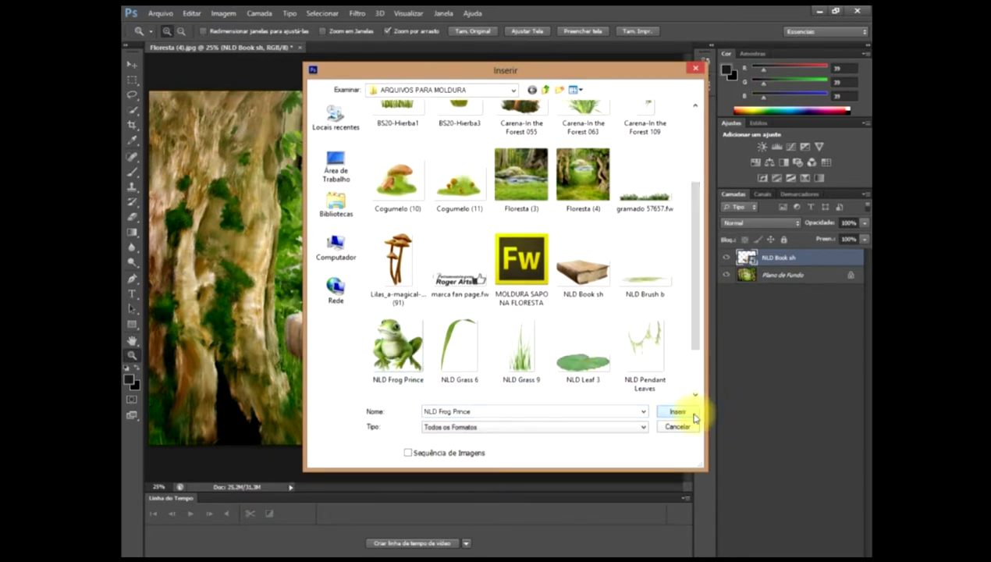
pyautogui.click(687, 414)
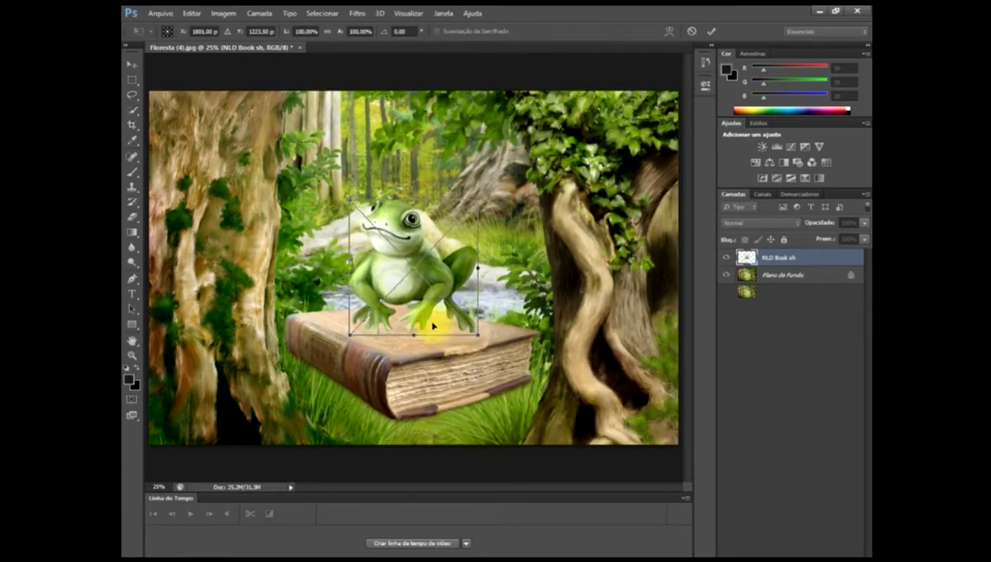
# - Move and resize the frog to sit atop the book, then commit the transform
pyautogui.moveTo(413, 262); pyautogui.dragTo(413, 291)
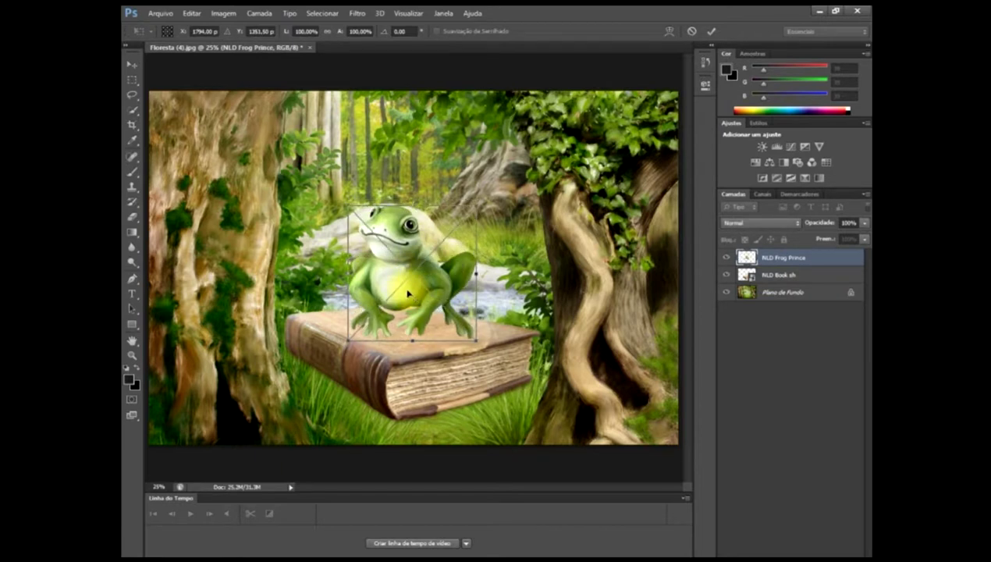
pyautogui.moveTo(412, 284)
pyautogui.mouseDown()
pyautogui.moveTo(412, 294)
pyautogui.moveTo(409, 287)
pyautogui.mouseUp()
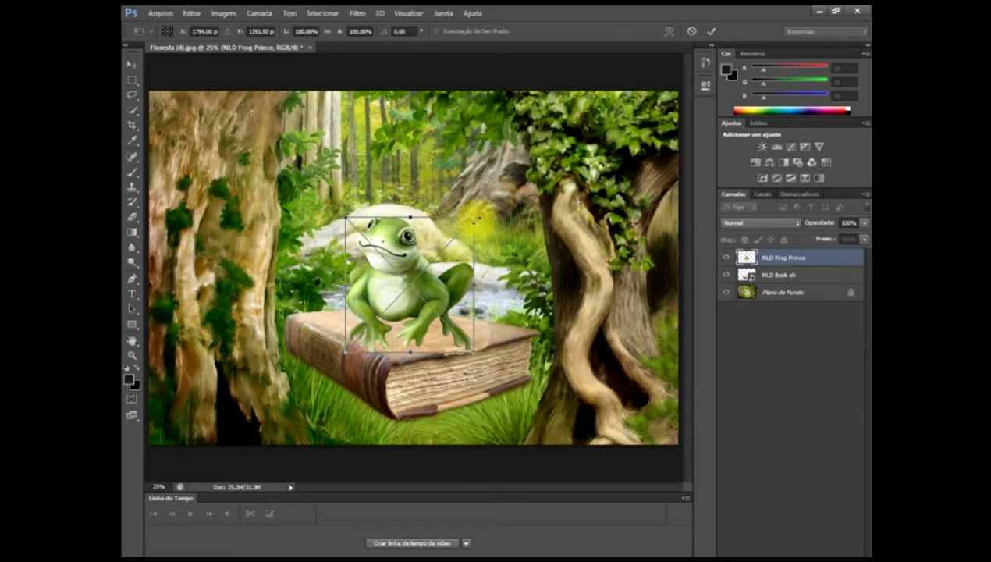
pyautogui.moveTo(474, 221); pyautogui.dragTo(485, 209)
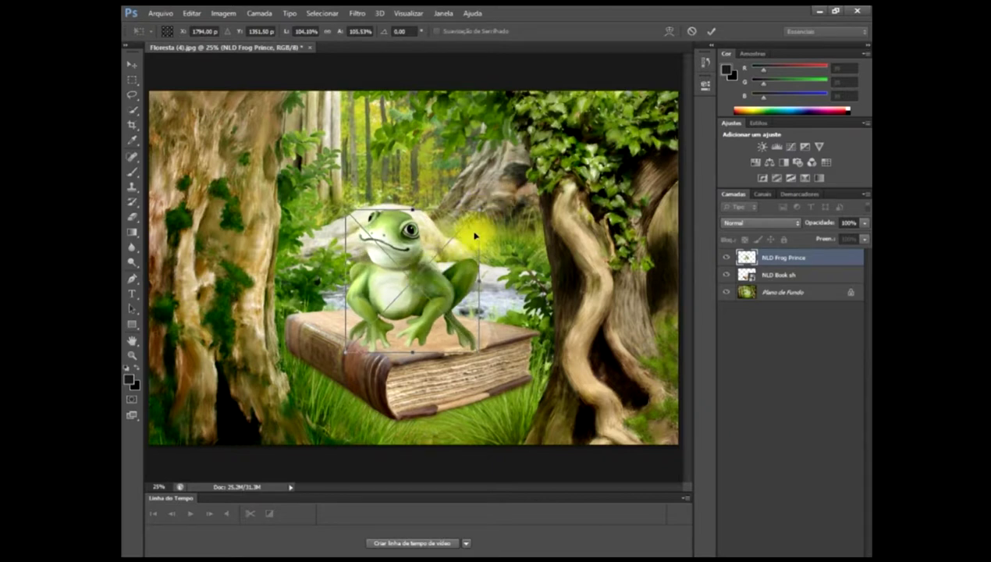
pyautogui.moveTo(476, 209); pyautogui.dragTo(473, 220)
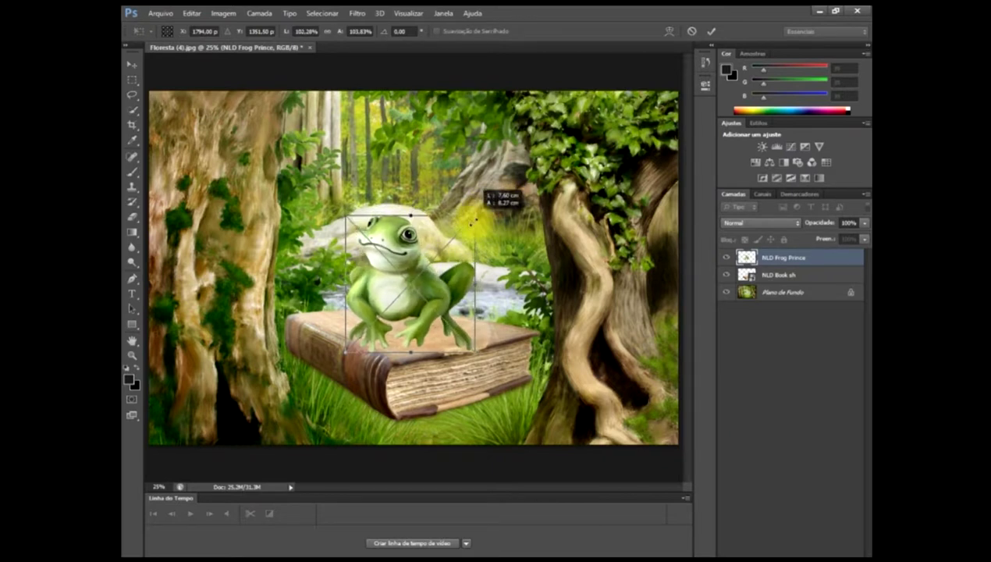
pyautogui.moveTo(447, 265); pyautogui.dragTo(427, 292)
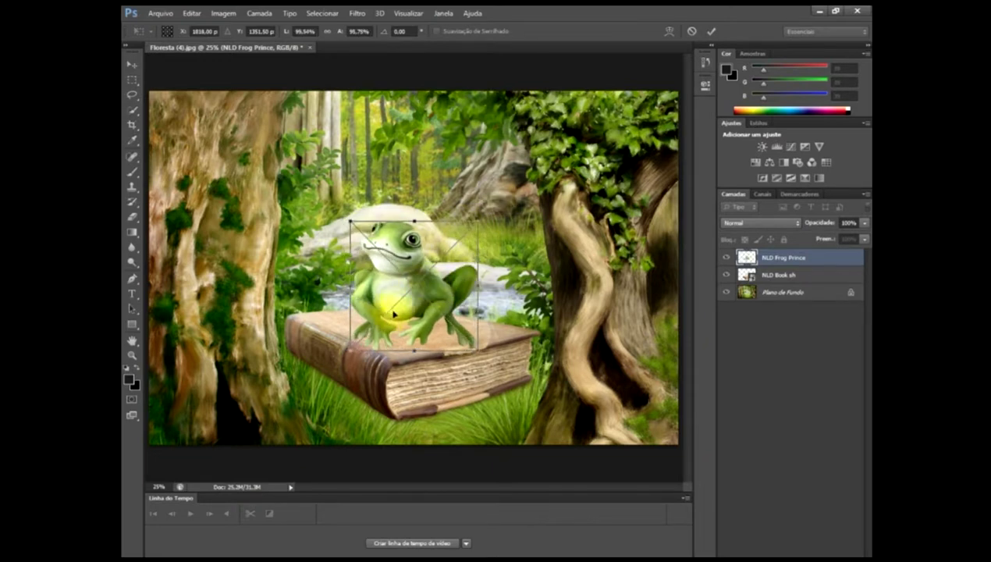
pyautogui.press('Return')
pyautogui.press('z')
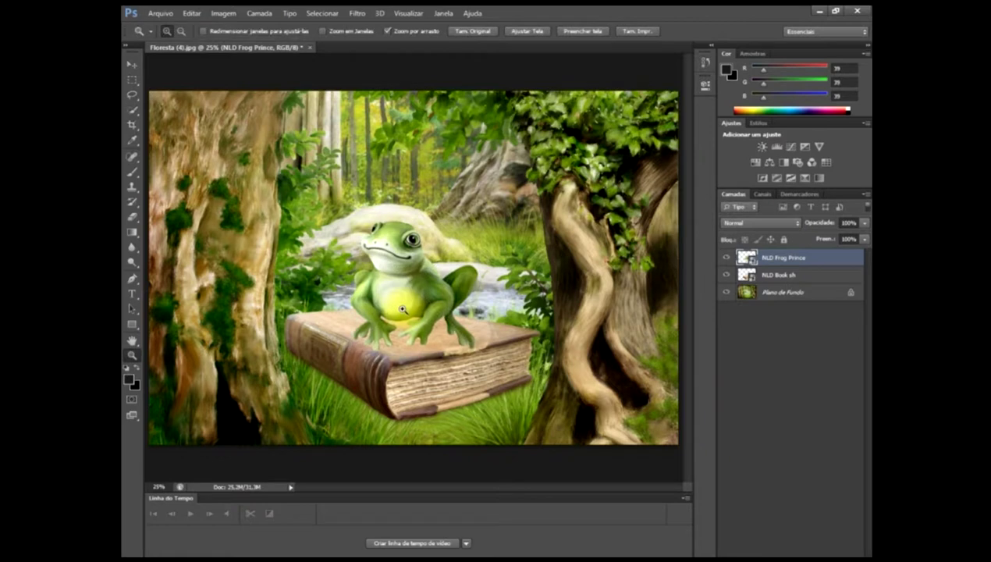
pyautogui.click(132, 64)
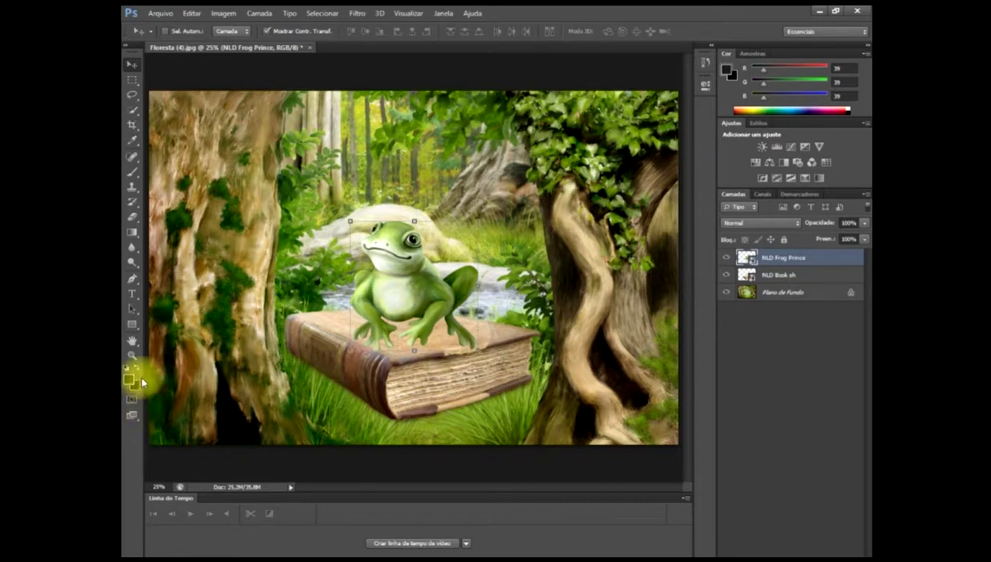
# - Zoom in on the frog's feet and add a new empty layer, Camada 1
pyautogui.click(132, 357)
pyautogui.click(370, 333)
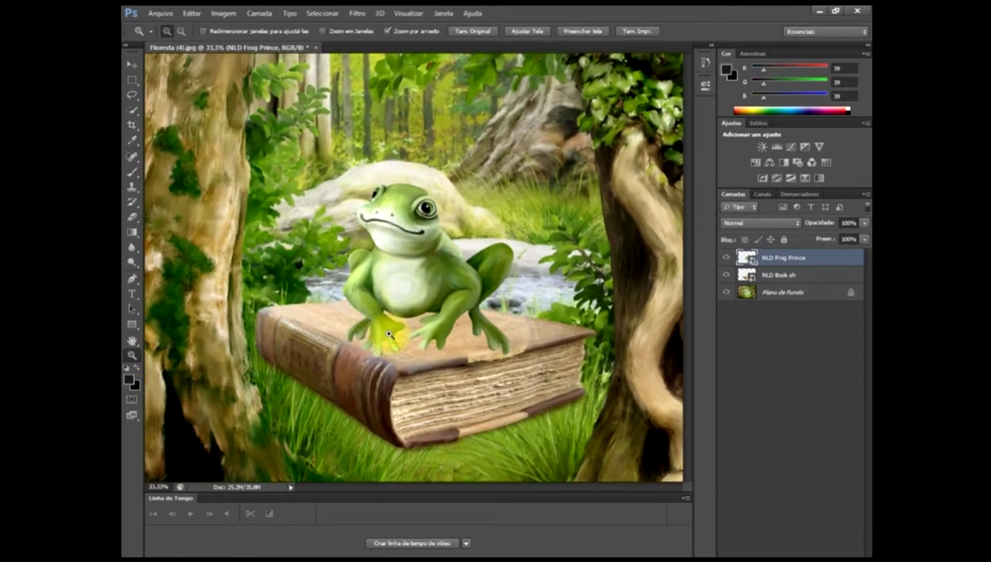
pyautogui.click(380, 334)
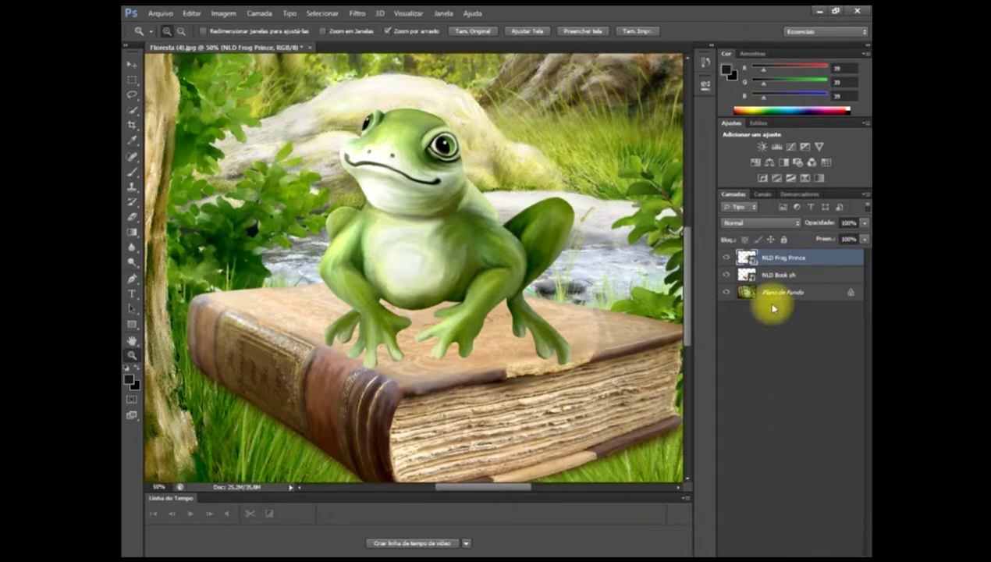
pyautogui.click(837, 14)
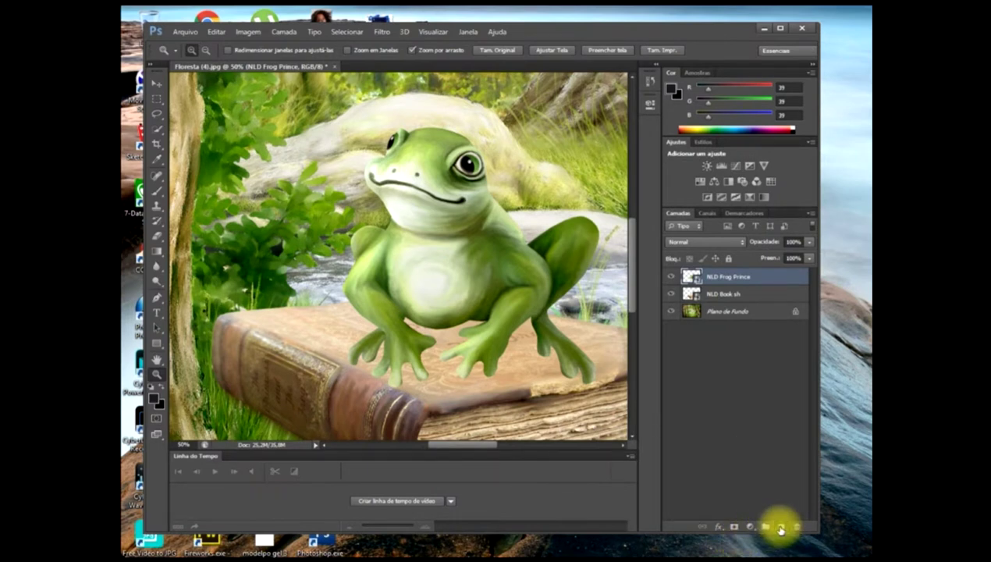
pyautogui.click(780, 530)
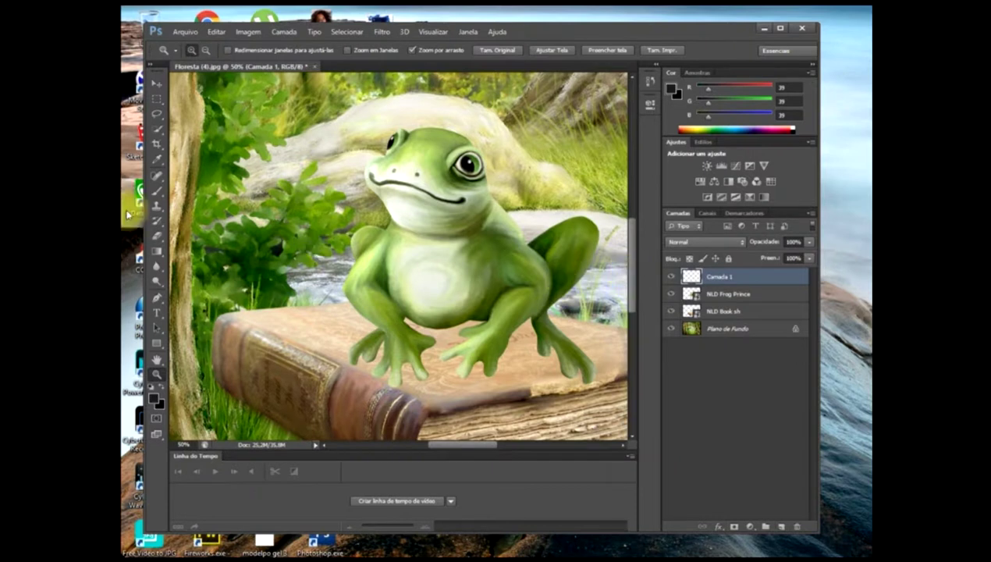
pyautogui.click(780, 30)
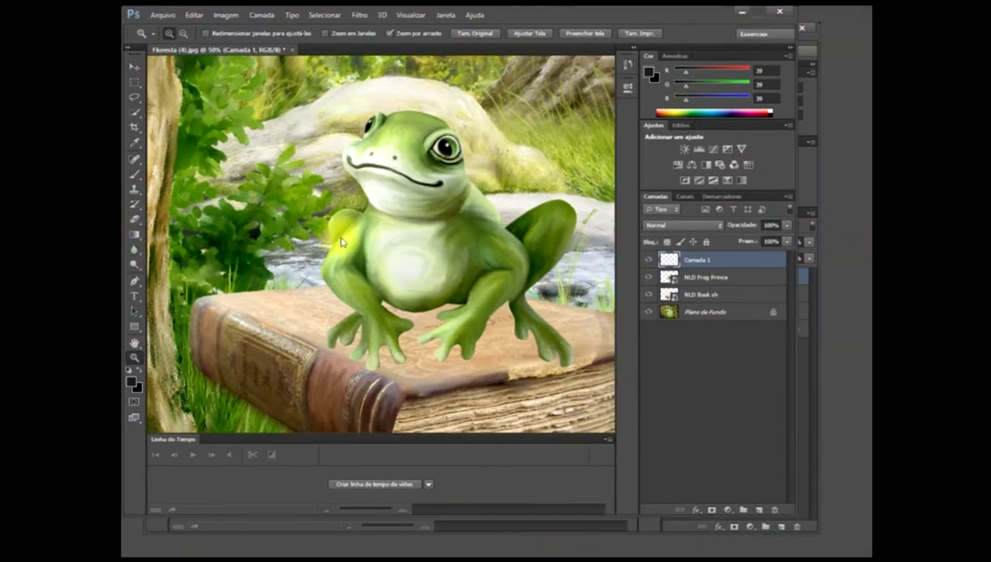
# - Paint dark black brush strokes over the frog's feet on Camada 1
pyautogui.click(130, 174)
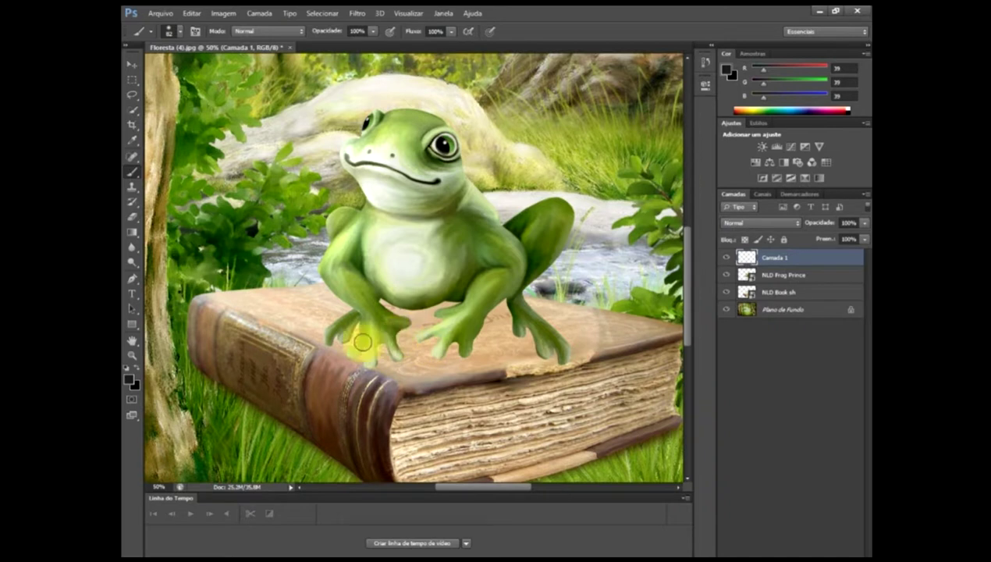
pyautogui.moveTo(343, 337); pyautogui.dragTo(379, 304)
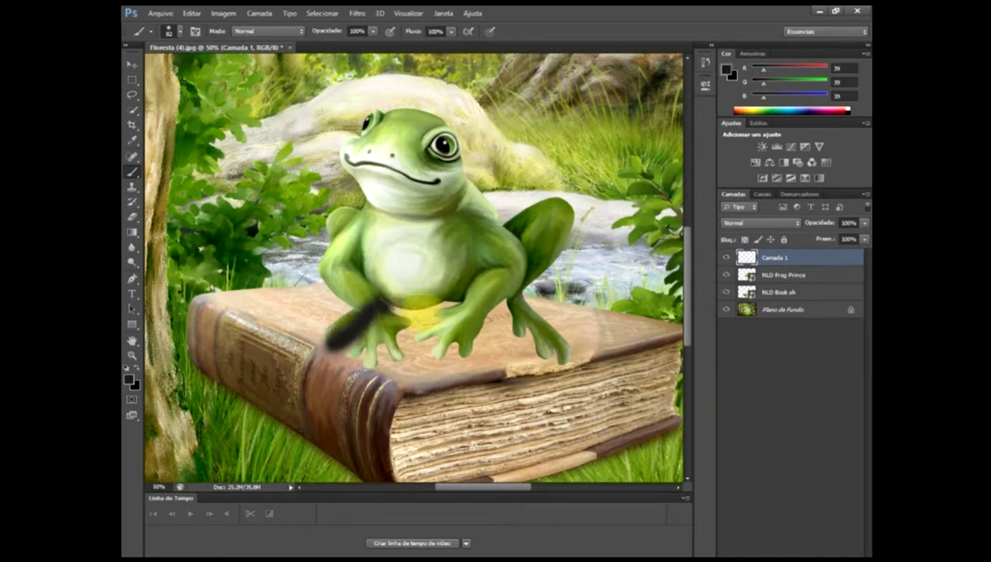
pyautogui.moveTo(382, 300); pyautogui.dragTo(464, 303)
pyautogui.moveTo(358, 359)
pyautogui.mouseDown()
pyautogui.moveTo(388, 337)
pyautogui.moveTo(432, 347)
pyautogui.moveTo(458, 340)
pyautogui.moveTo(507, 298)
pyautogui.moveTo(545, 356)
pyautogui.moveTo(513, 290)
pyautogui.moveTo(476, 299)
pyautogui.mouseUp()
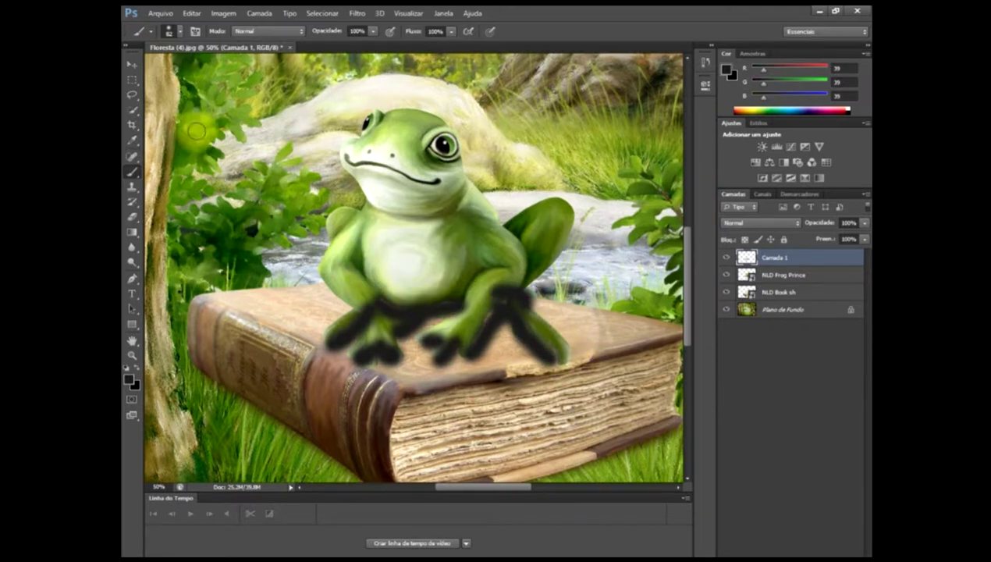
pyautogui.click(132, 68)
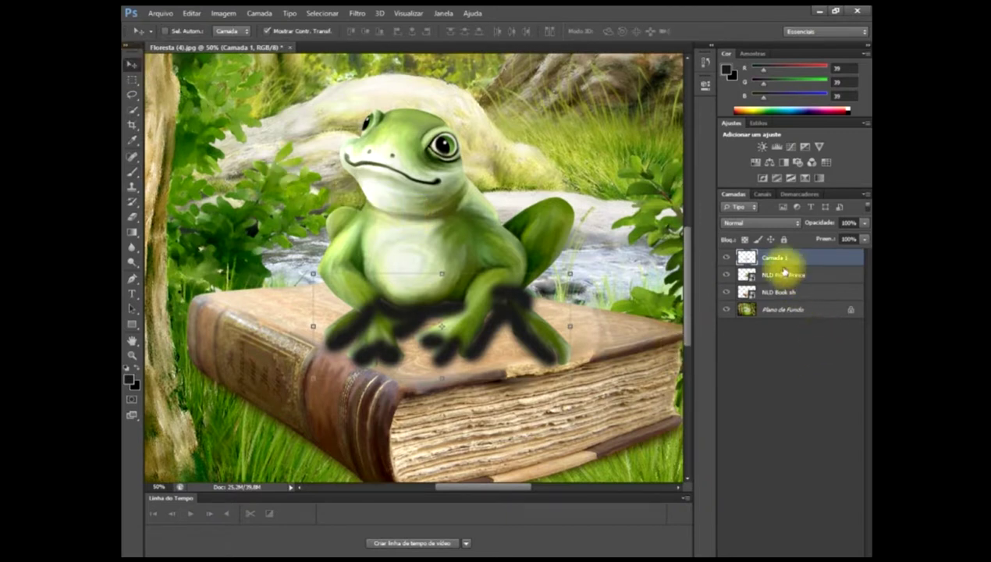
# - Move Camada 1 below NLD Frog Prince and fit the whole image on screen
pyautogui.moveTo(763, 260); pyautogui.dragTo(767, 288)
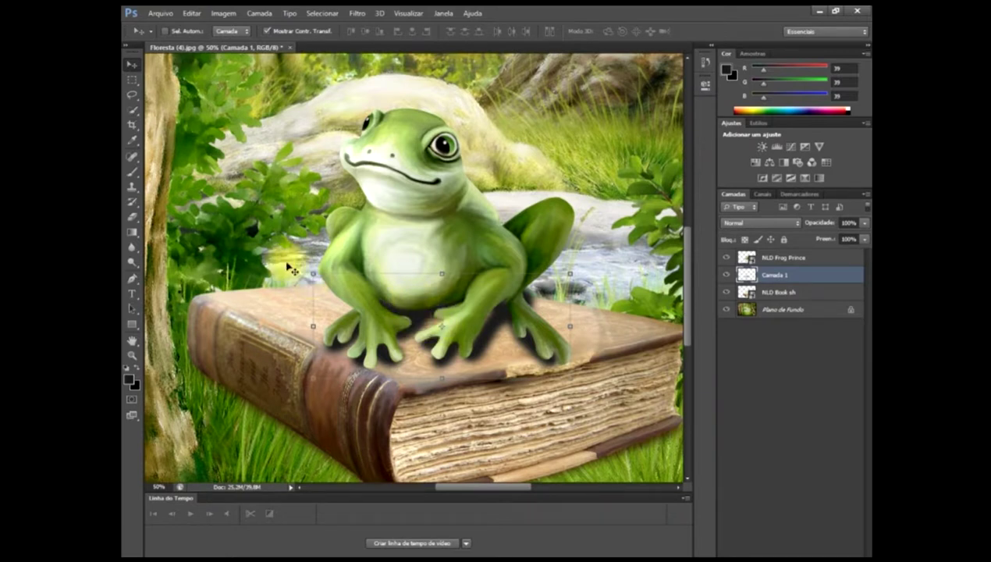
pyautogui.click(131, 355)
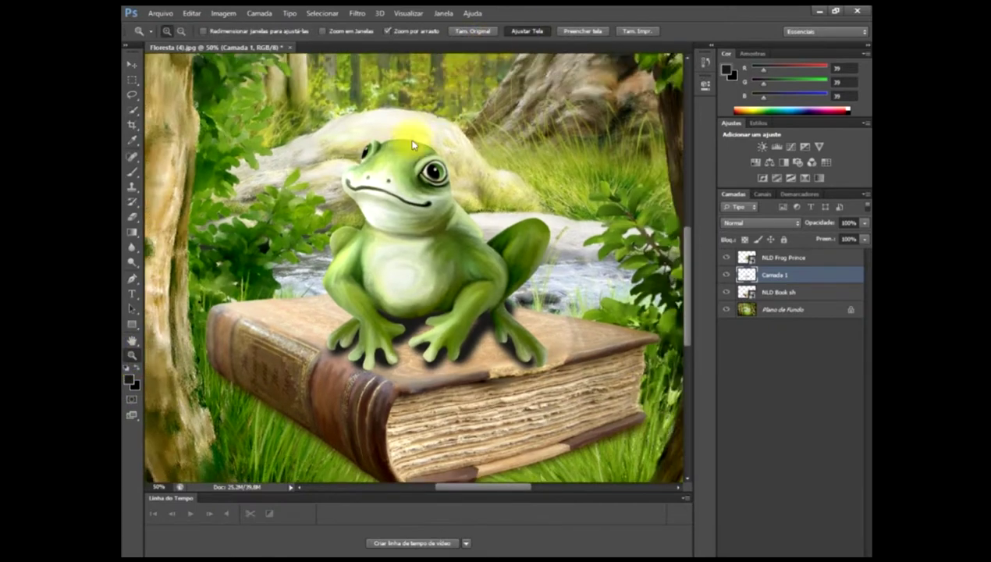
pyautogui.click(528, 32)
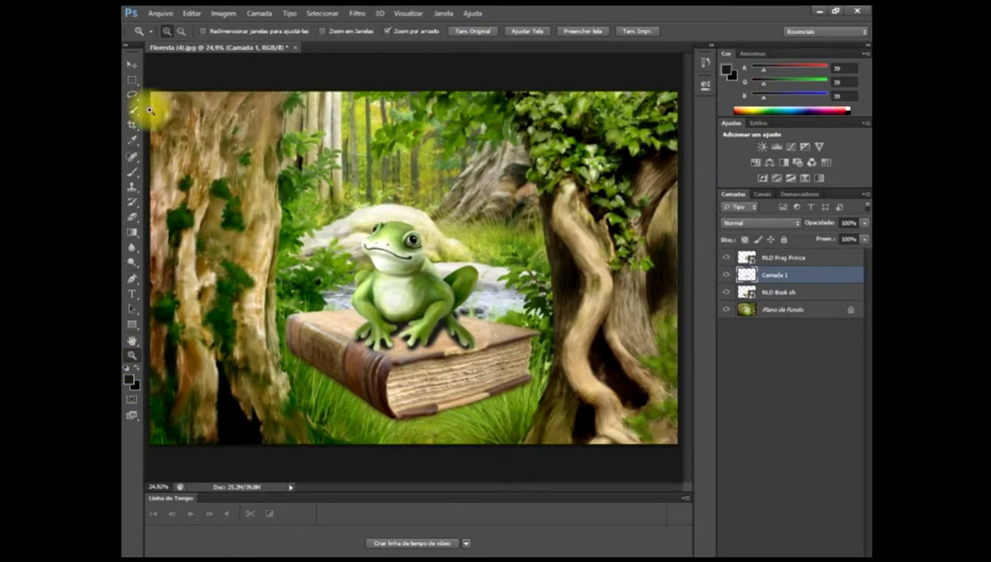
# - Place gramado 57657.fw, accept the Fireworks warning, and set it along the scene's bottom edge
pyautogui.click(159, 14)
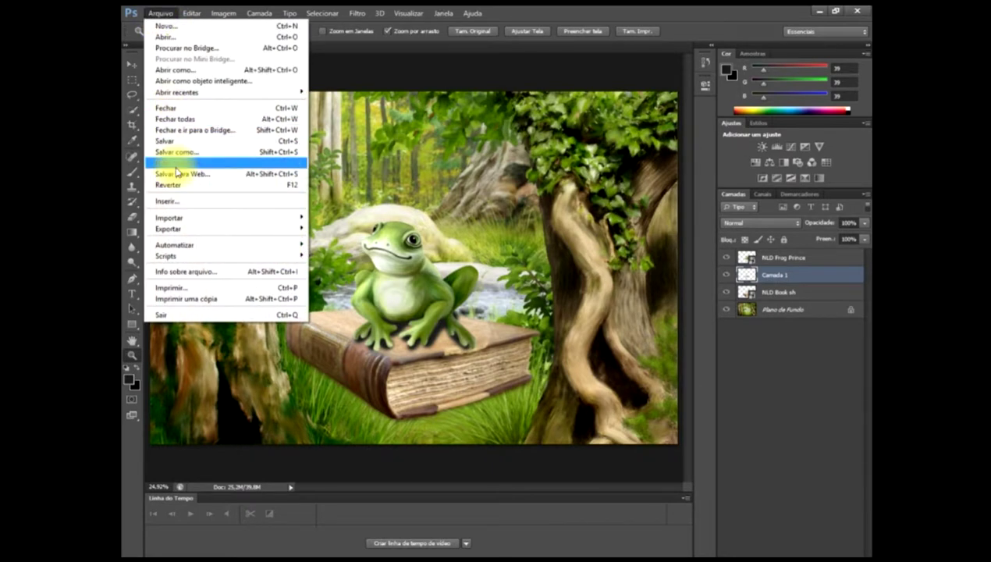
pyautogui.click(168, 201)
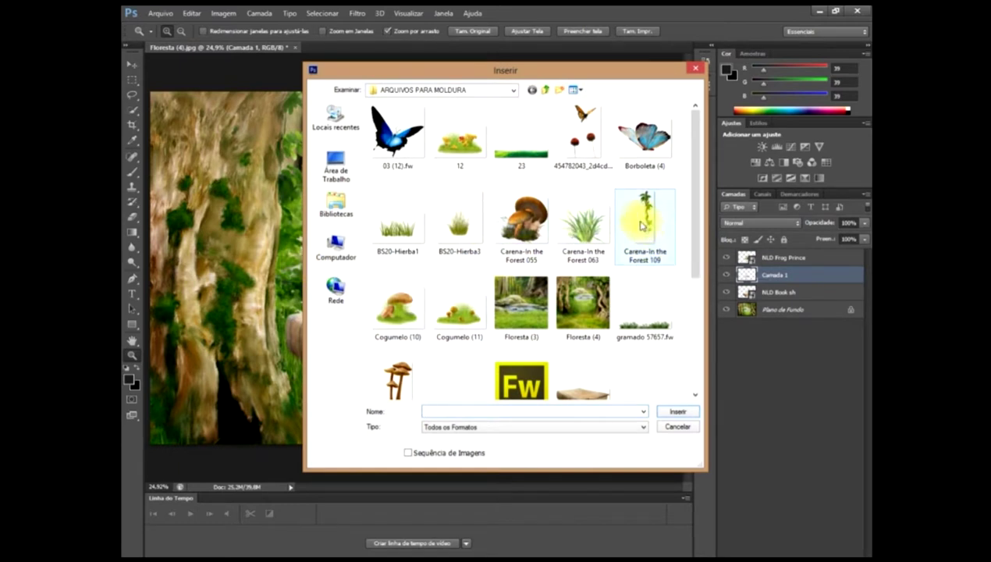
pyautogui.click(640, 322)
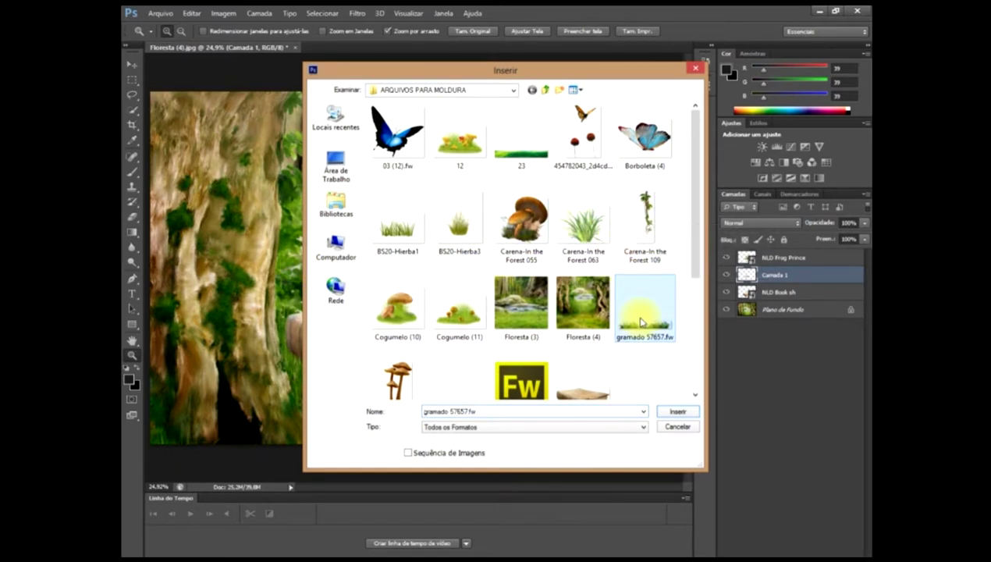
pyautogui.doubleClick(632, 304)
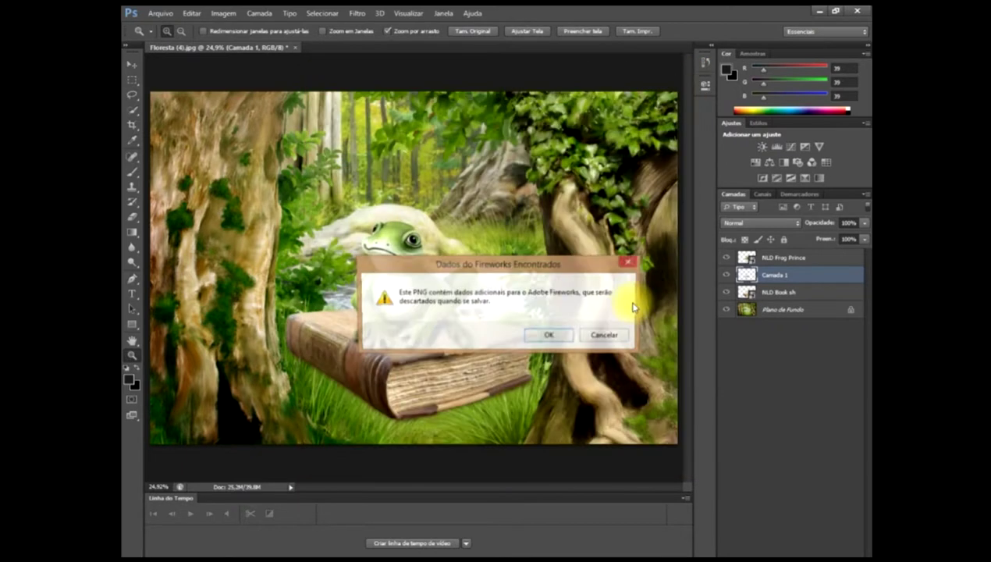
pyautogui.click(545, 337)
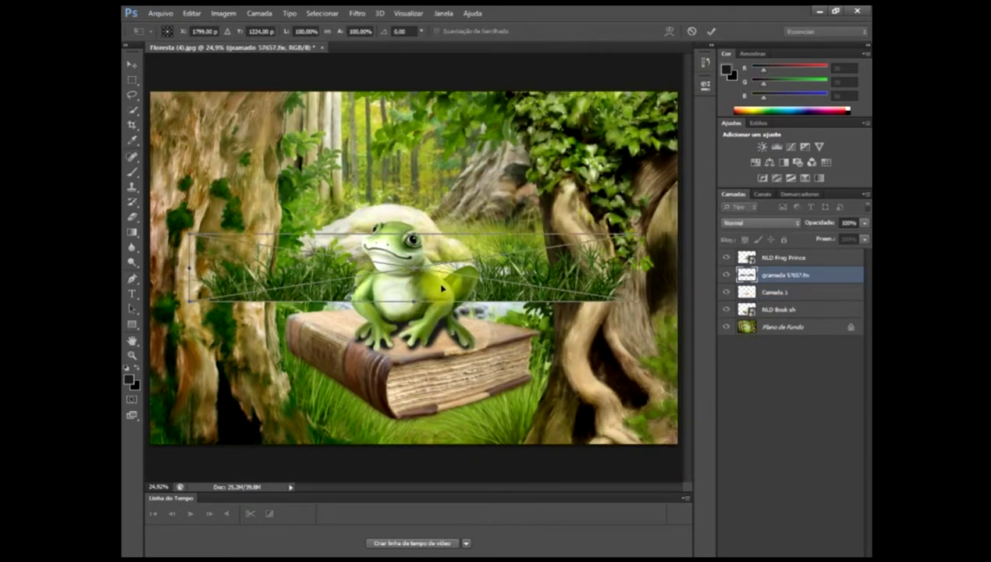
pyautogui.moveTo(490, 277)
pyautogui.mouseDown()
pyautogui.moveTo(487, 416)
pyautogui.moveTo(477, 429)
pyautogui.mouseUp()
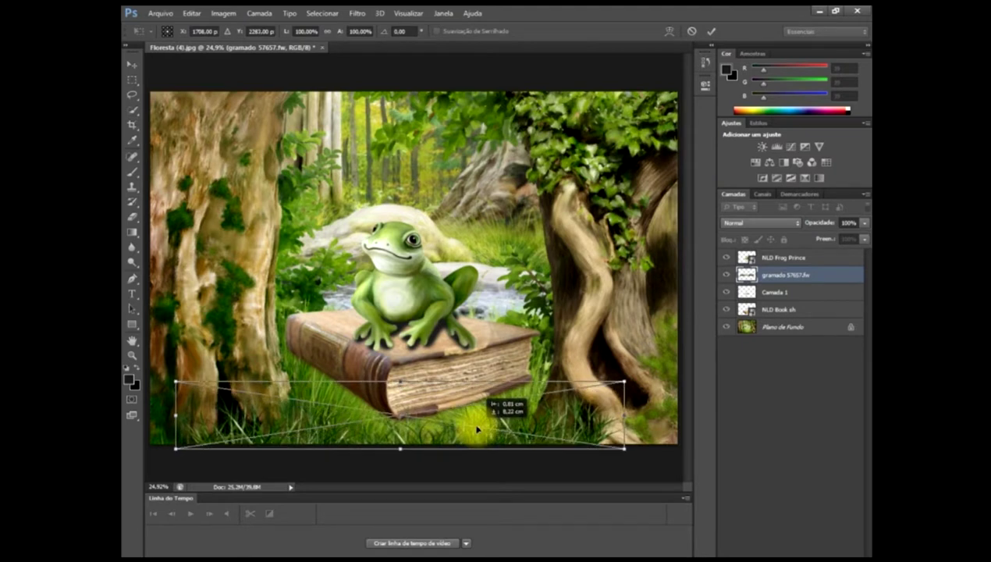
pyautogui.moveTo(478, 430); pyautogui.dragTo(454, 411)
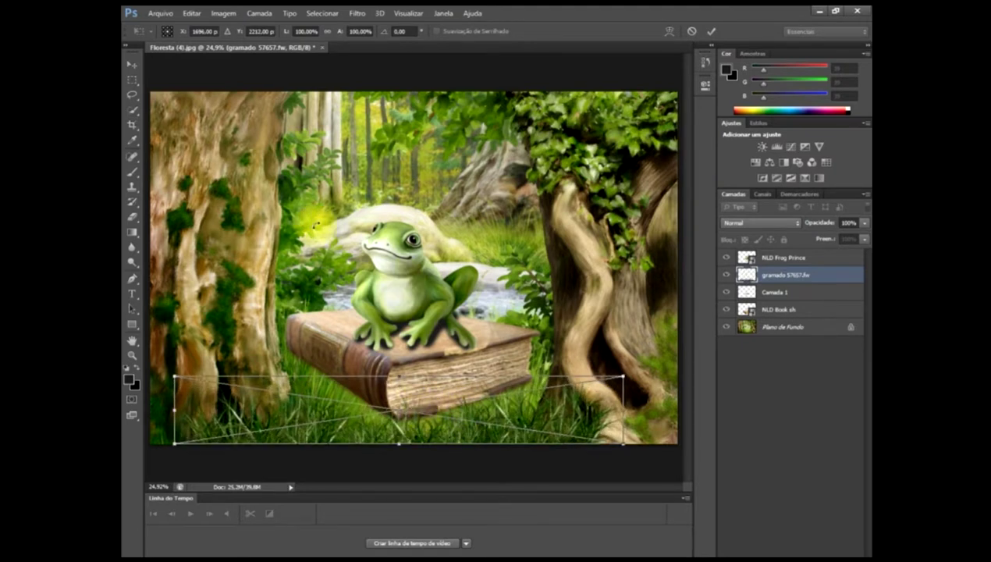
pyautogui.press('Return')
pyautogui.press('z')
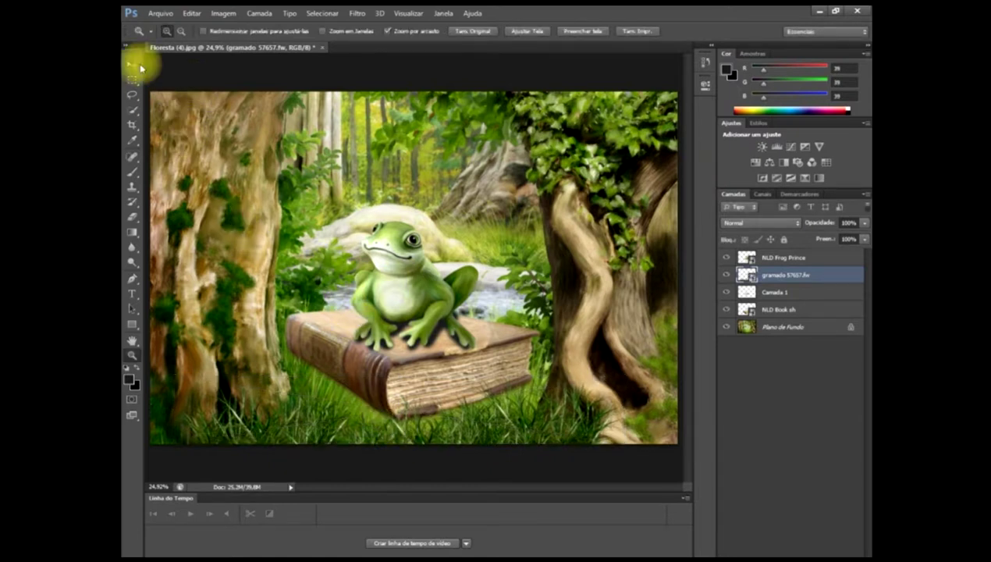
# - Place the Carena-In the Forest 055 mushroom, enlarged and positioned lower right by the tree
pyautogui.click(164, 15)
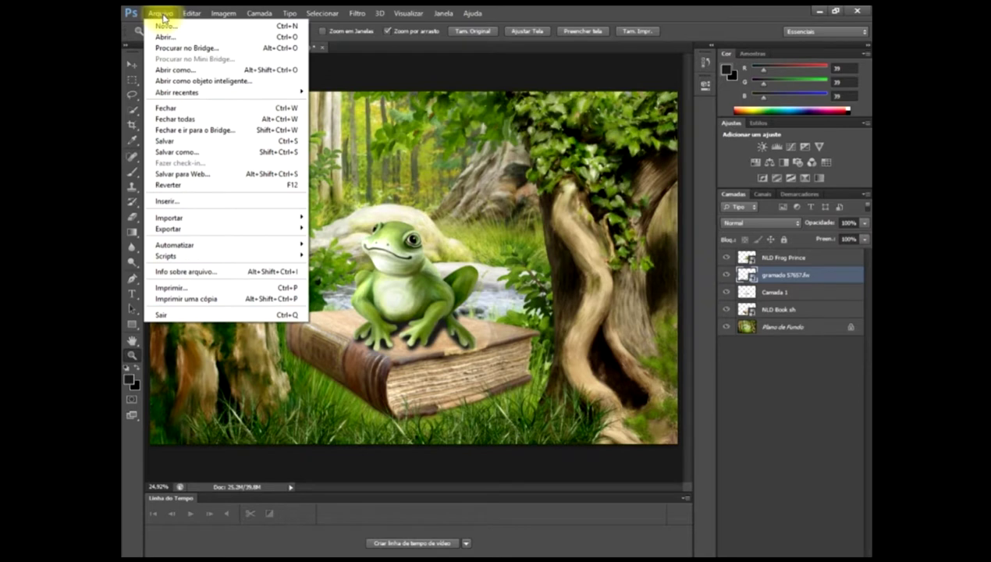
pyautogui.click(193, 202)
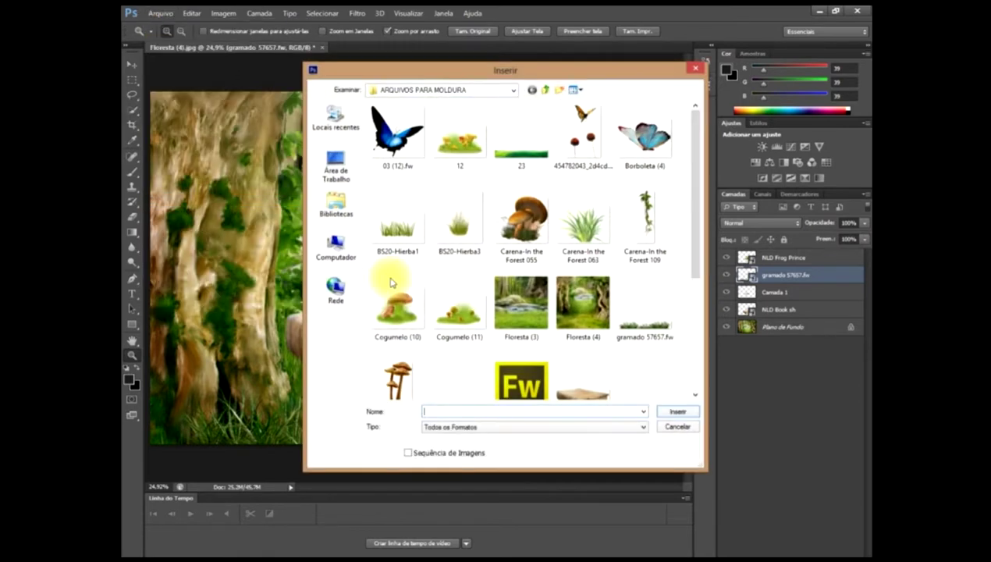
pyautogui.doubleClick(513, 223)
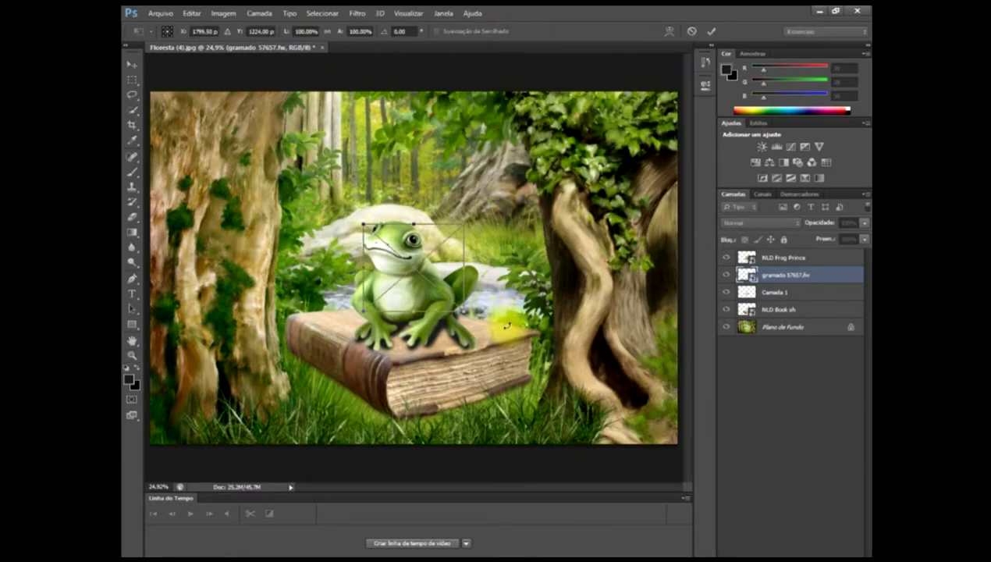
pyautogui.moveTo(467, 223)
pyautogui.mouseDown()
pyautogui.moveTo(507, 183)
pyautogui.moveTo(515, 187)
pyautogui.mouseUp()
pyautogui.moveTo(453, 228)
pyautogui.mouseDown()
pyautogui.moveTo(517, 246)
pyautogui.moveTo(591, 374)
pyautogui.mouseUp()
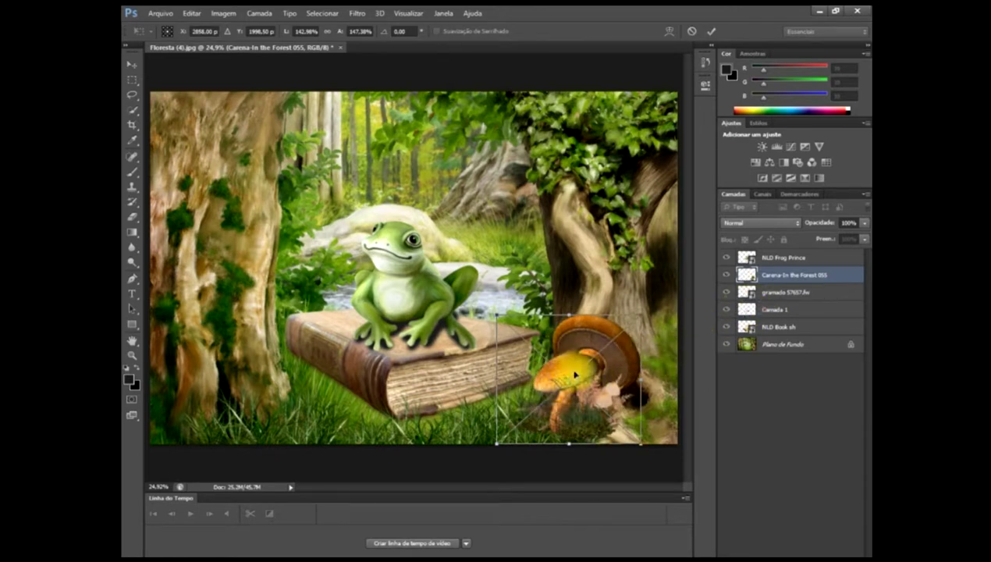
pyautogui.press('Return')
pyautogui.press('z')
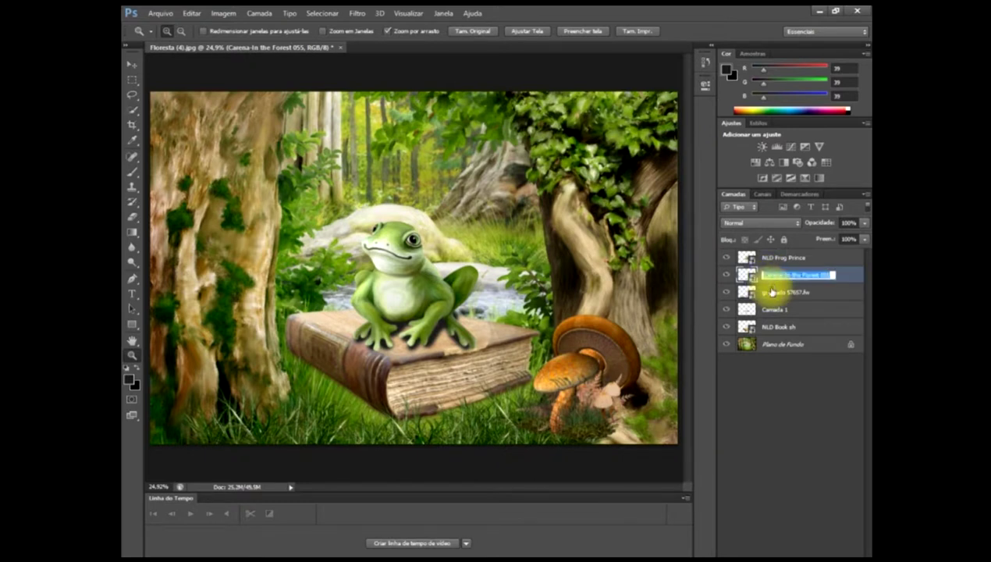
# - Keep the mushroom layer name and stack the gramado grass layer above it
pyautogui.press('Return')
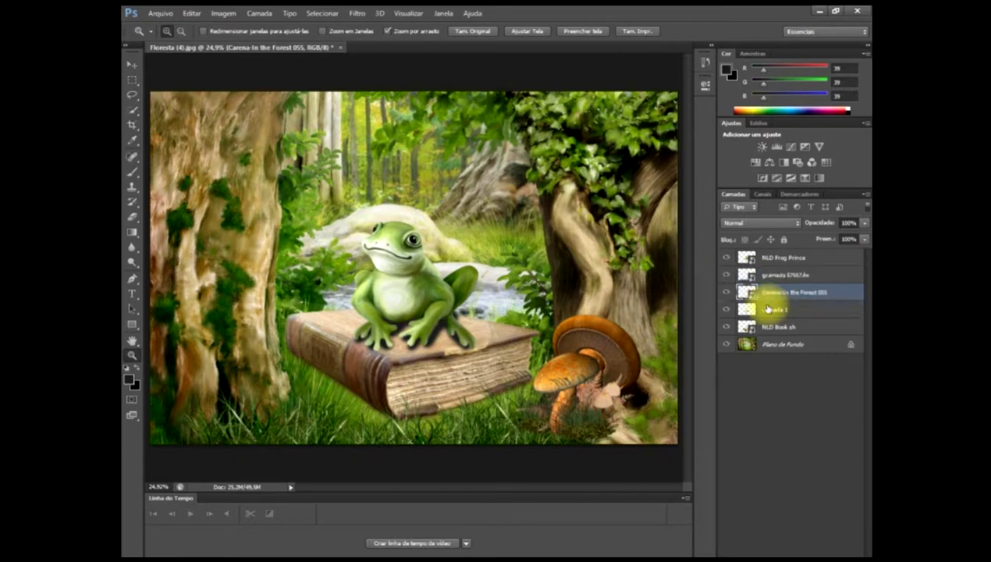
pyautogui.moveTo(773, 292); pyautogui.dragTo(768, 269)
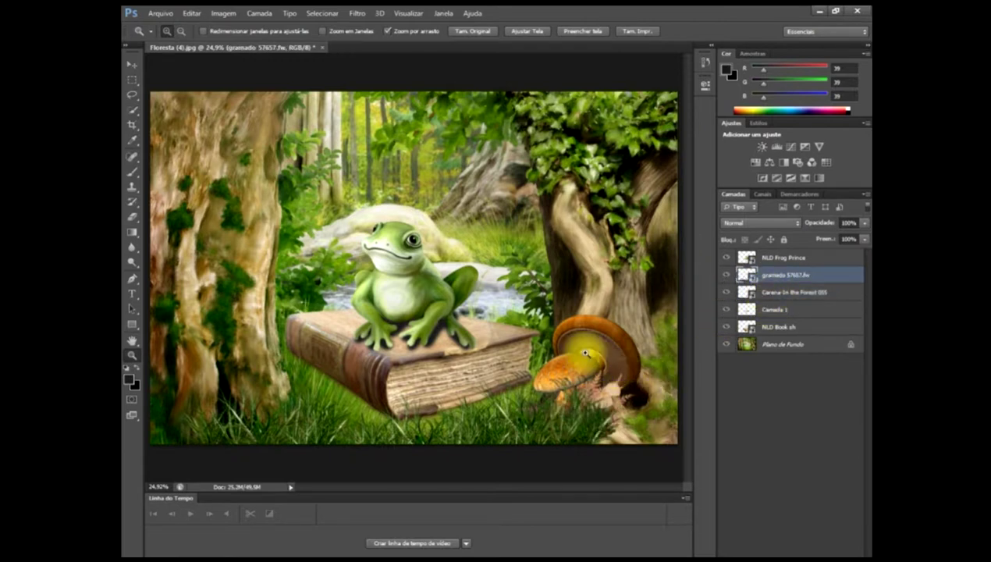
pyautogui.click(131, 66)
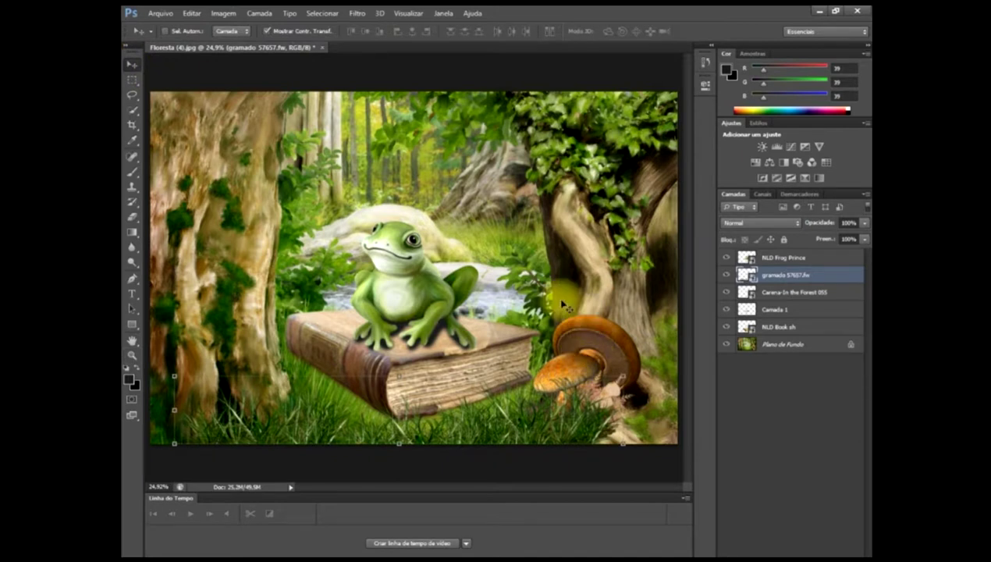
# - Place the Carena-In the Forest 063 tall grass, moved right and up beside the frog
pyautogui.click(160, 13)
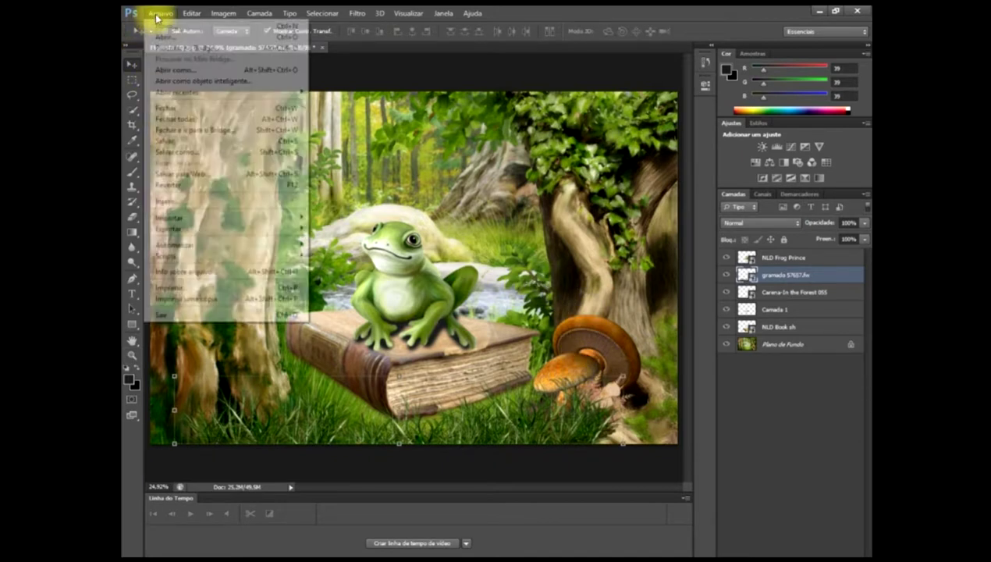
pyautogui.click(176, 200)
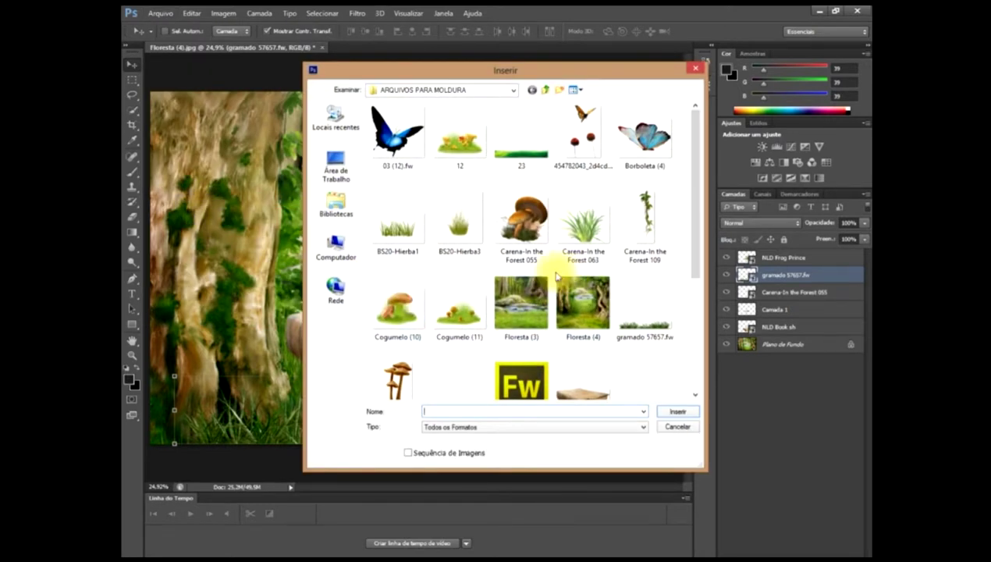
pyautogui.click(580, 229)
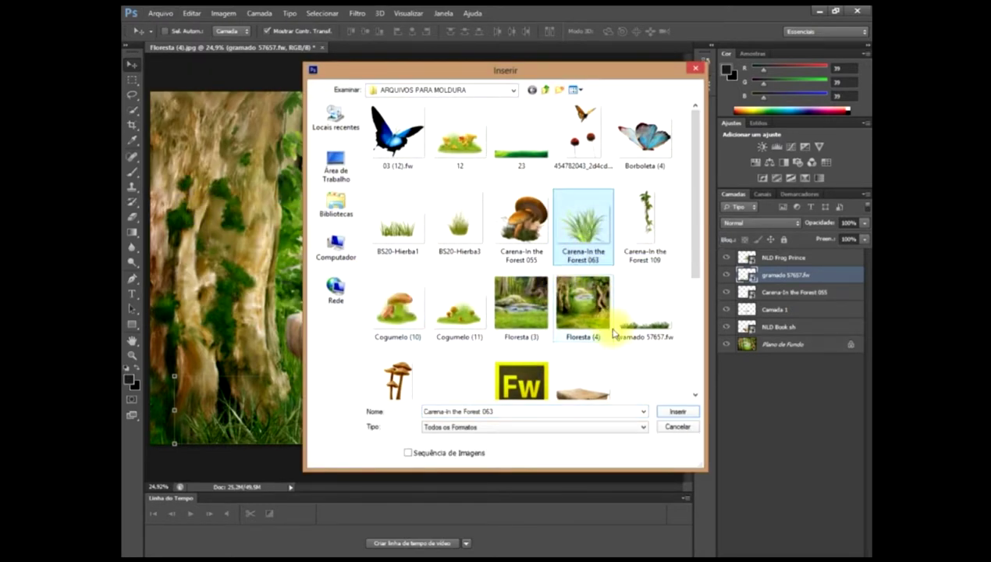
pyautogui.click(672, 411)
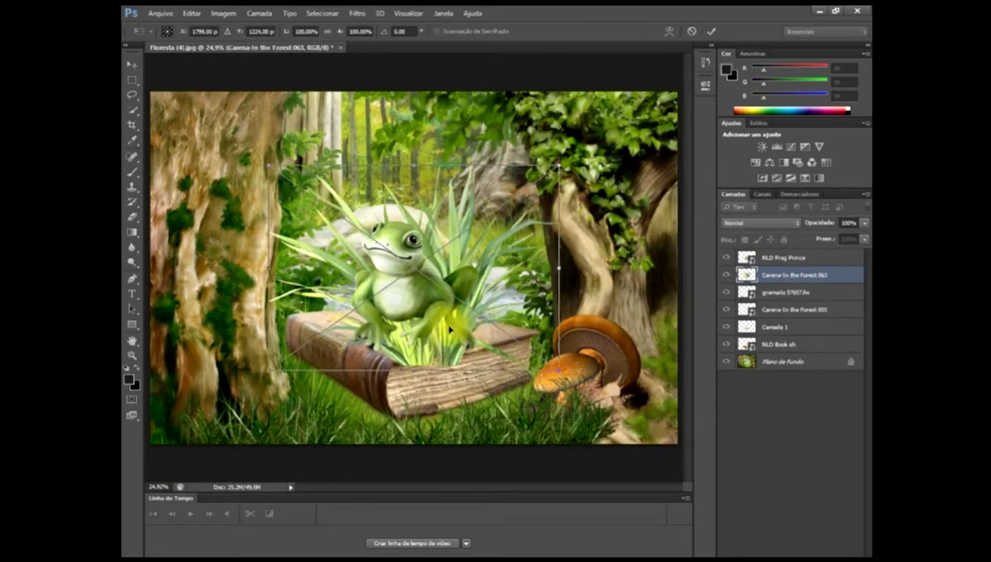
pyautogui.moveTo(458, 249); pyautogui.dragTo(550, 238)
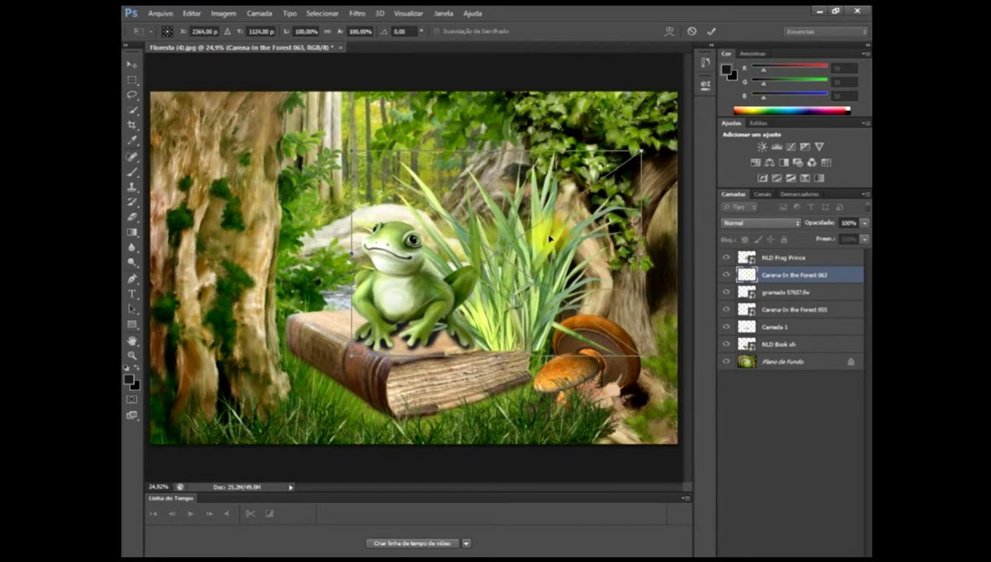
pyautogui.press('Return')
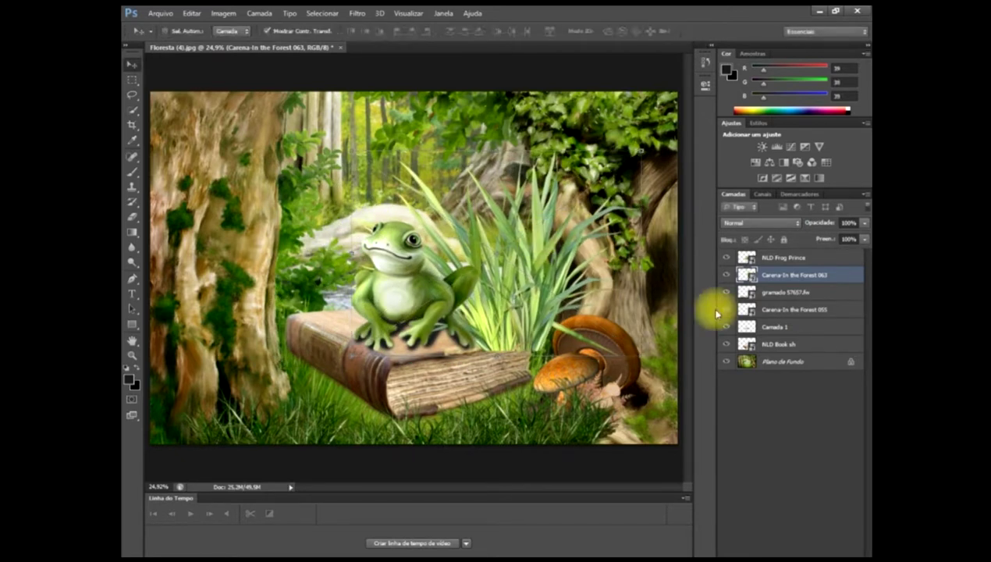
pyautogui.doubleClick(781, 280)
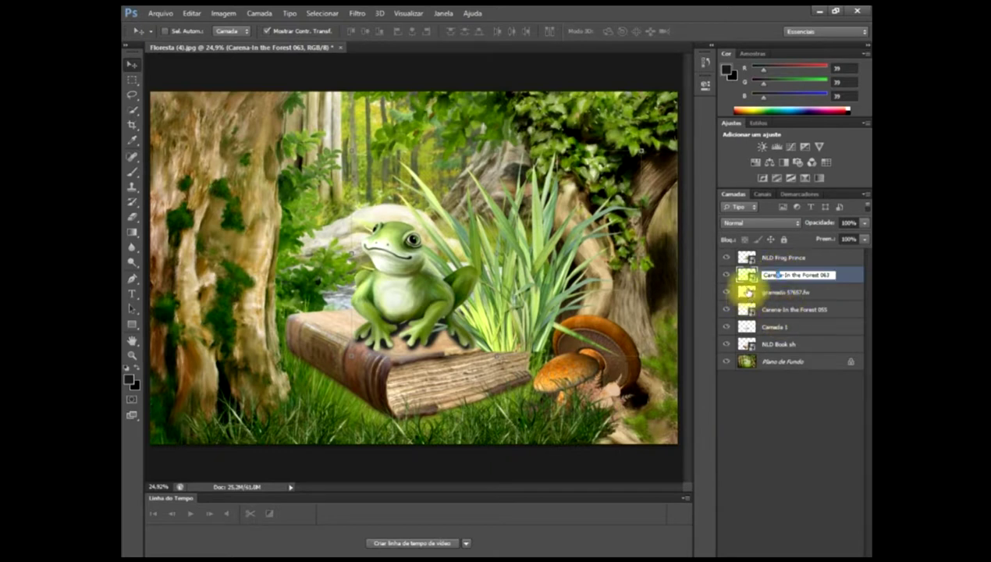
# - Move the Carena-In the Forest 063 layer above Plano de Fundo and scale it to about 78%
pyautogui.press('Return')
pyautogui.moveTo(764, 275); pyautogui.dragTo(763, 344)
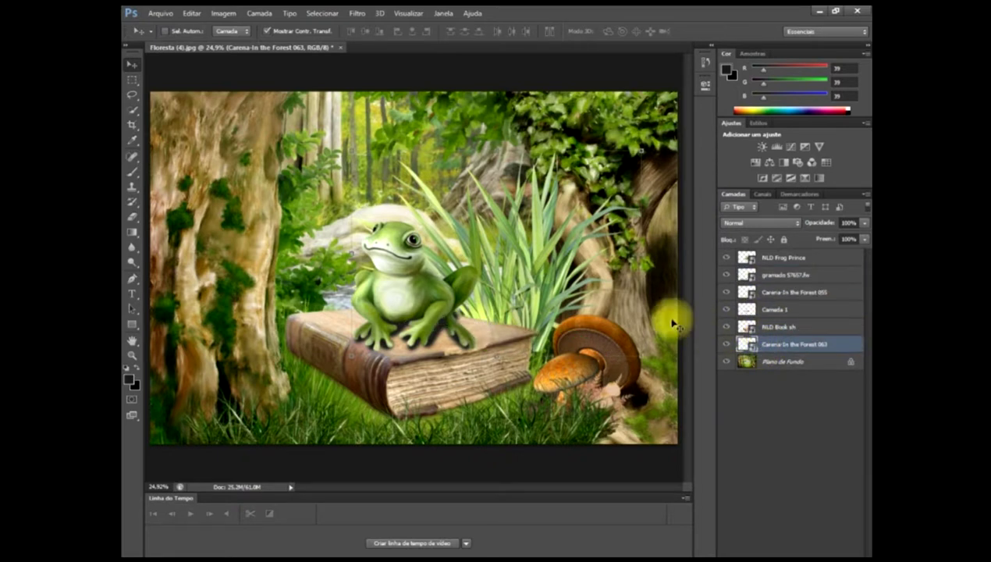
pyautogui.moveTo(523, 292); pyautogui.dragTo(508, 287)
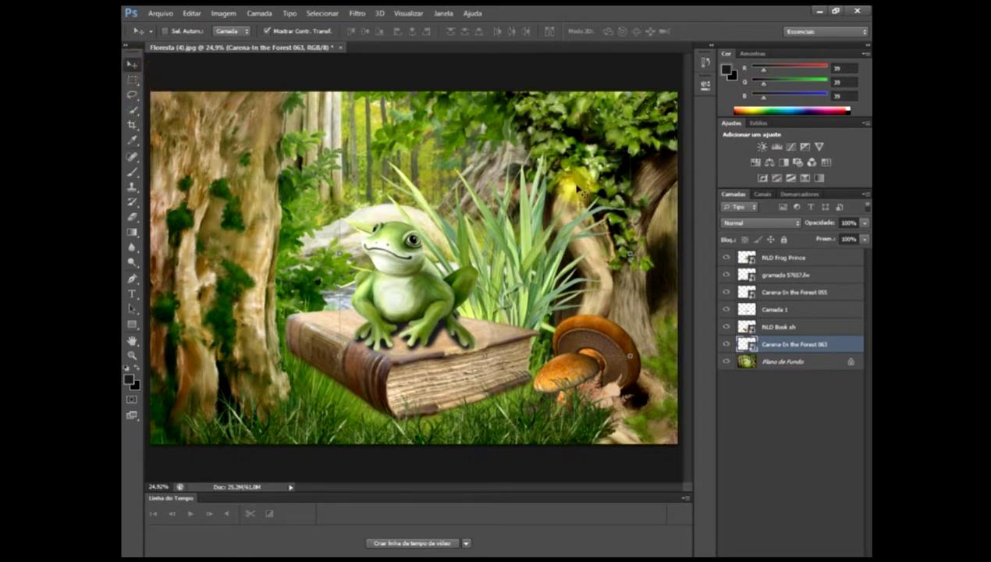
pyautogui.moveTo(618, 151); pyautogui.dragTo(549, 209)
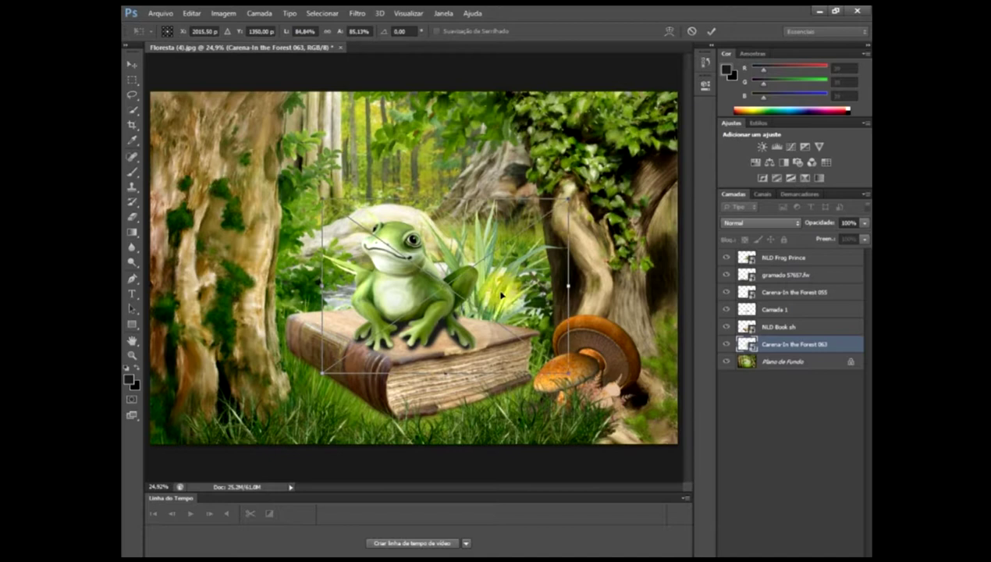
pyautogui.moveTo(536, 285); pyautogui.dragTo(571, 294)
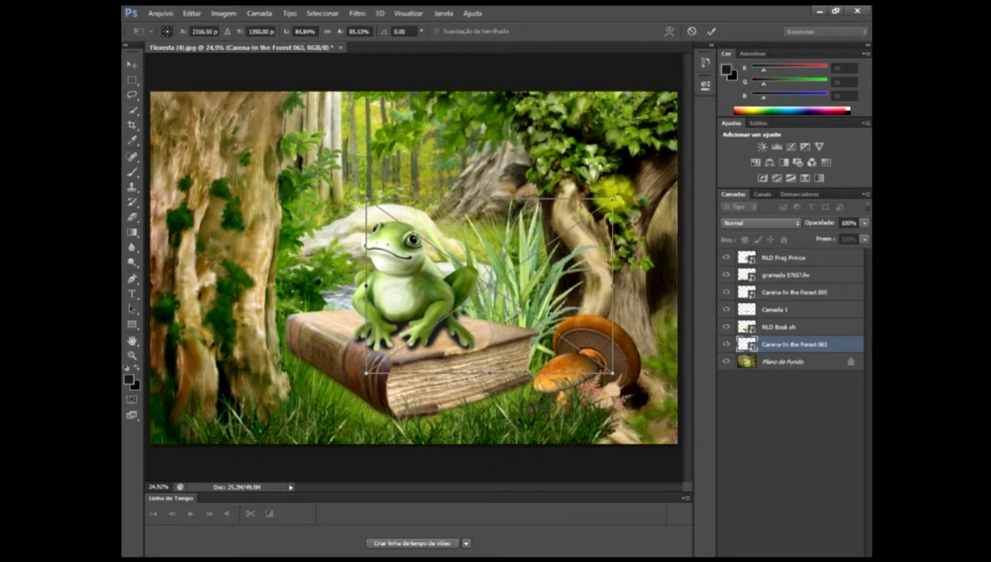
pyautogui.moveTo(614, 200); pyautogui.dragTo(593, 216)
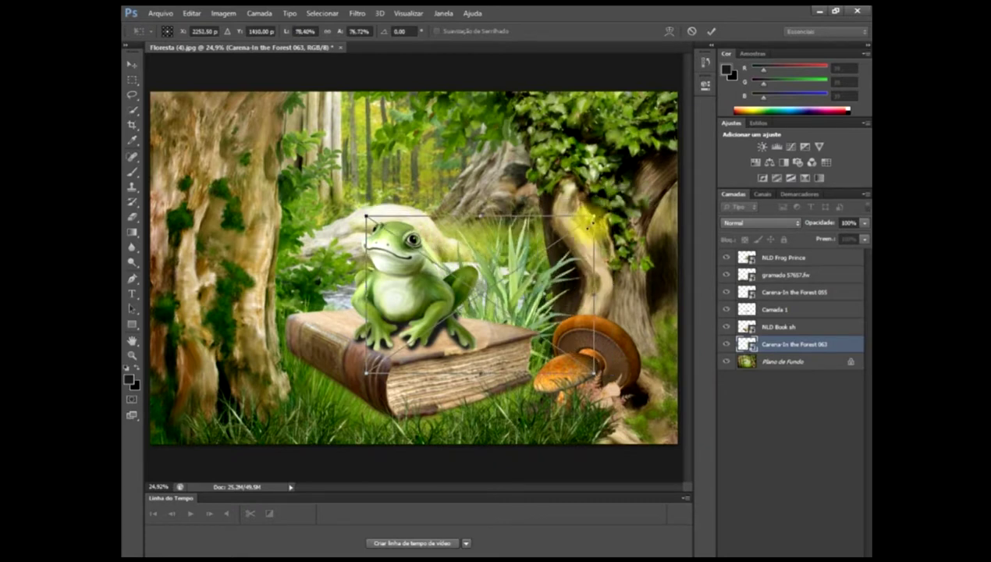
pyautogui.moveTo(518, 287); pyautogui.dragTo(518, 290)
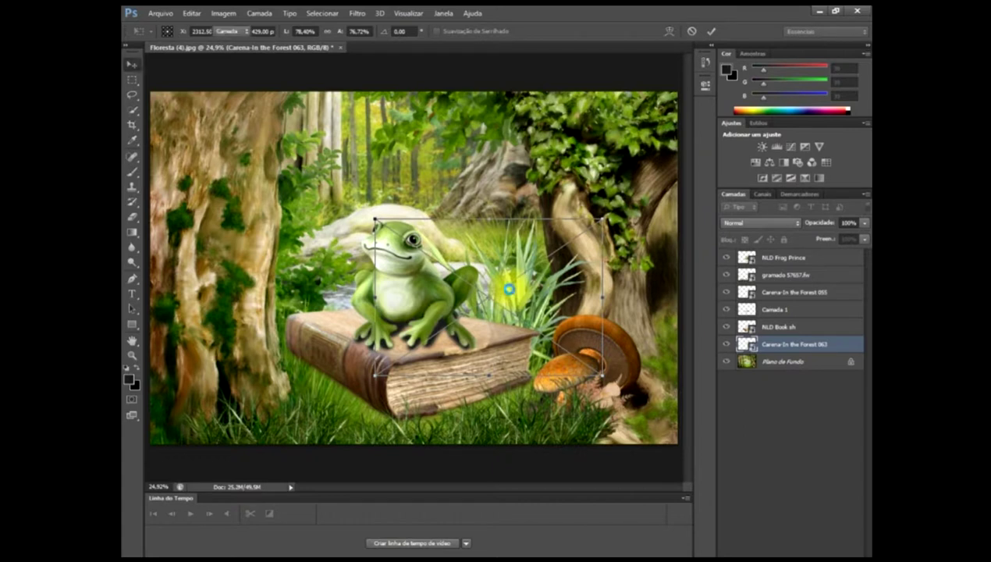
pyautogui.doubleClick(508, 289)
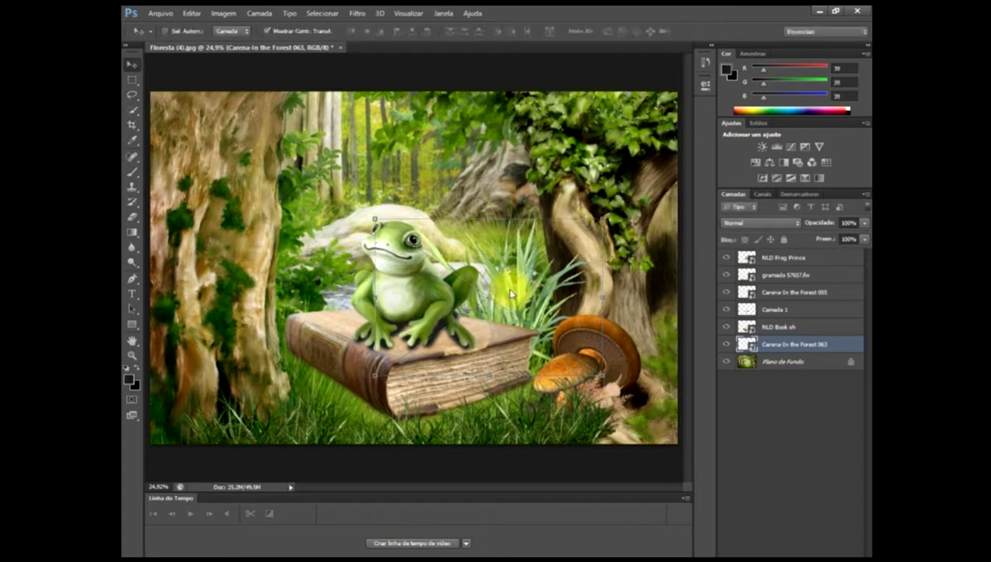
# - Open the tall grass smart object's contents for editing
pyautogui.rightClick(761, 352)
pyautogui.rightClick(787, 341)
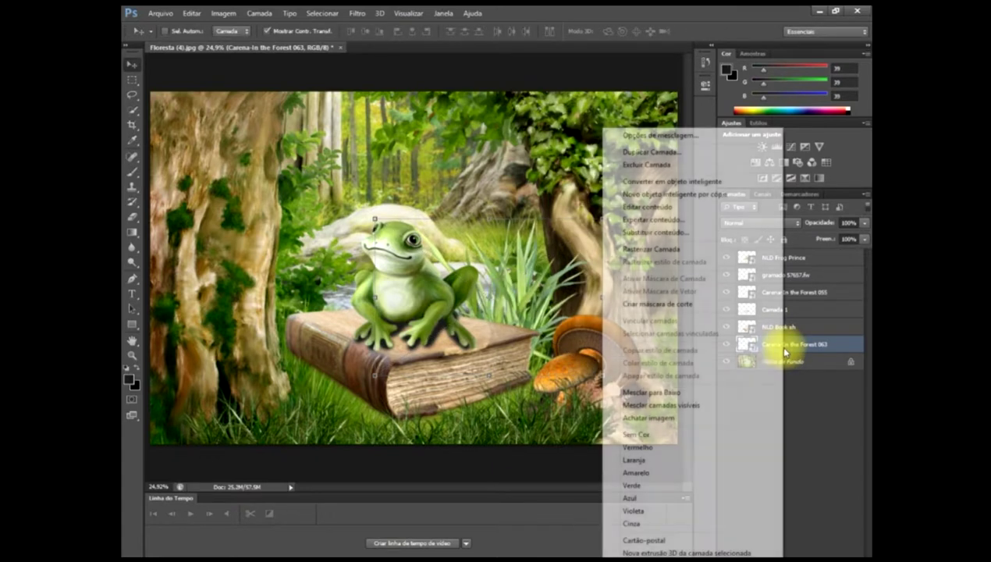
pyautogui.rightClick(800, 349)
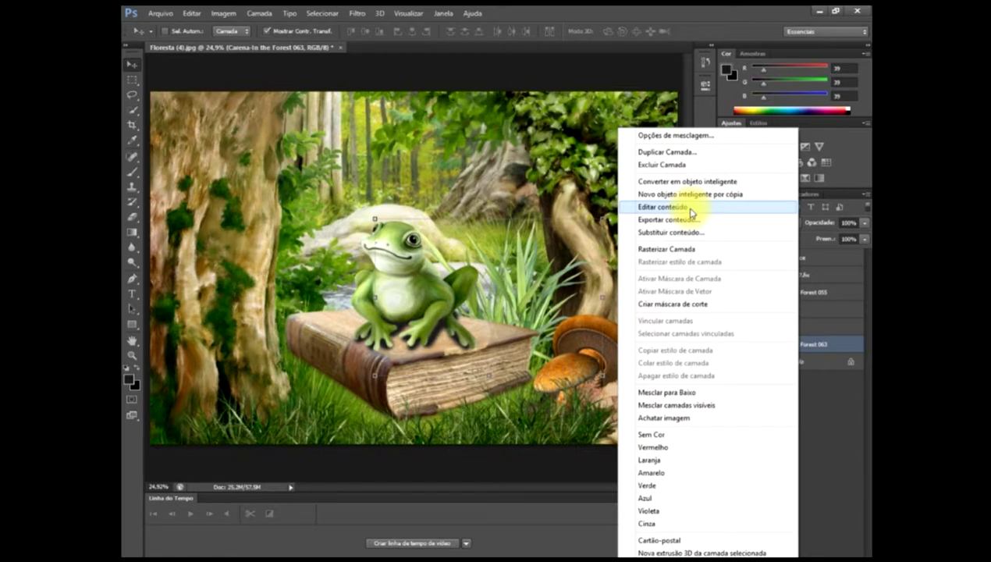
pyautogui.click(690, 210)
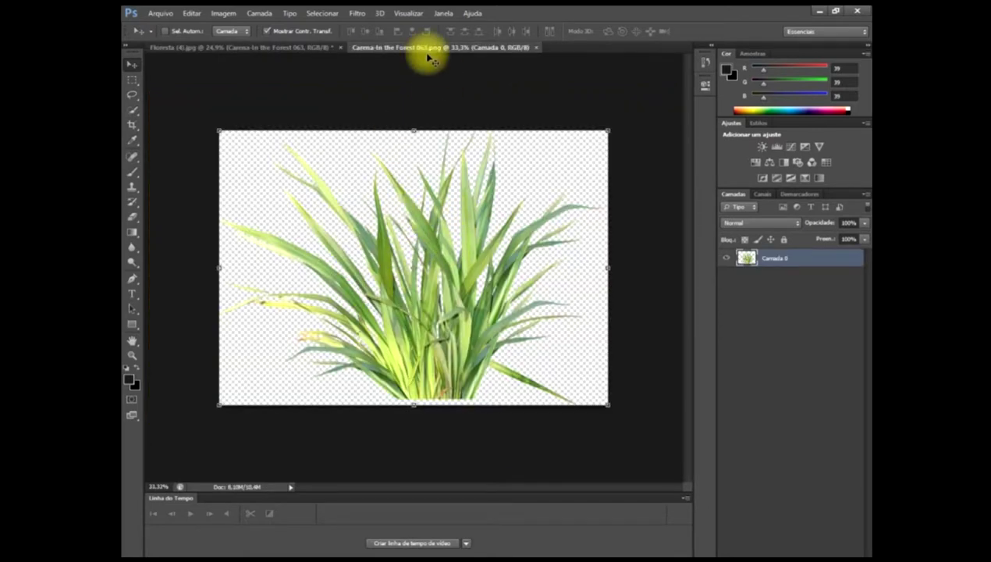
# - Apply a Levels adjustment to the grass and save it back into the composite
pyautogui.click(232, 16)
pyautogui.moveTo(234, 42)
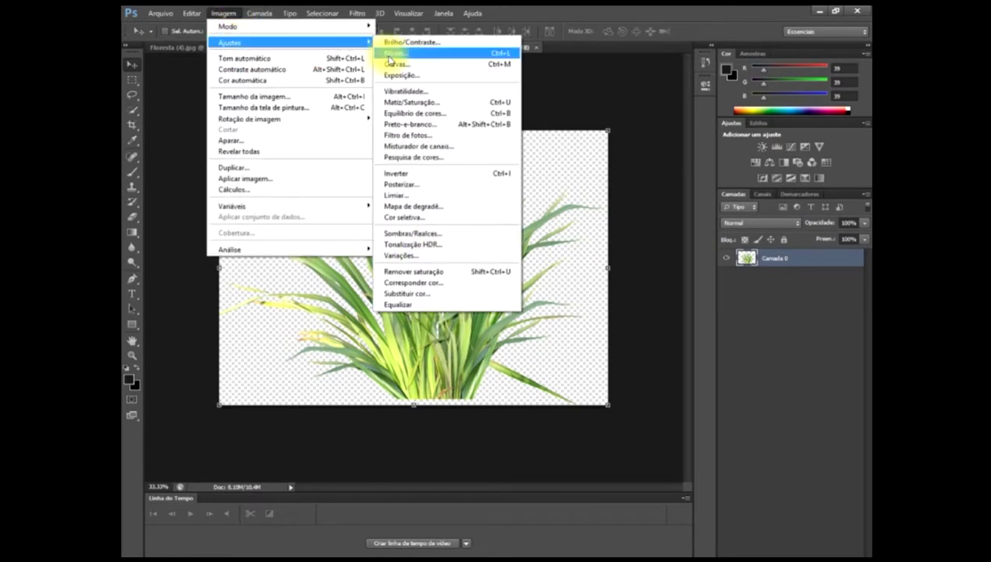
pyautogui.click(395, 53)
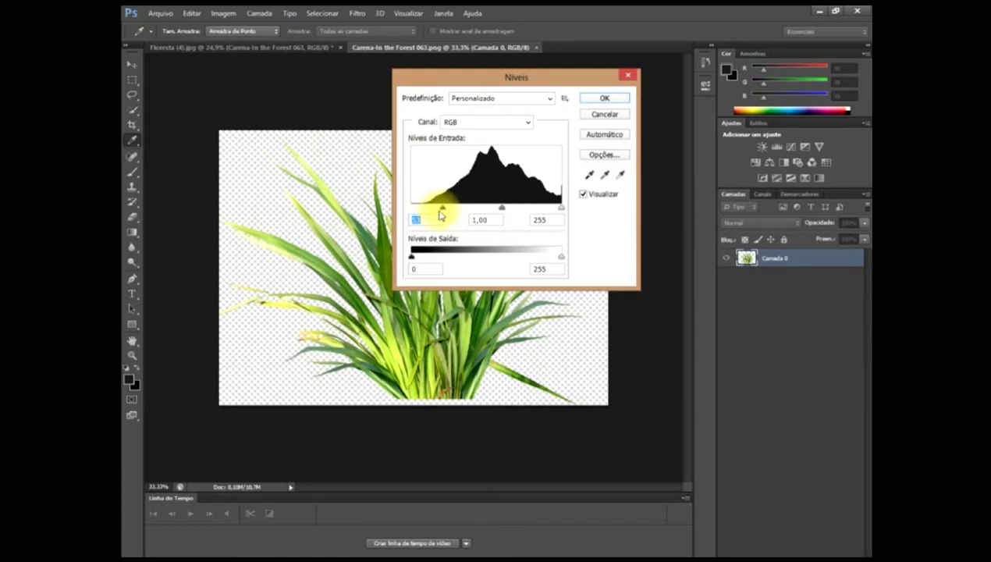
pyautogui.click(593, 99)
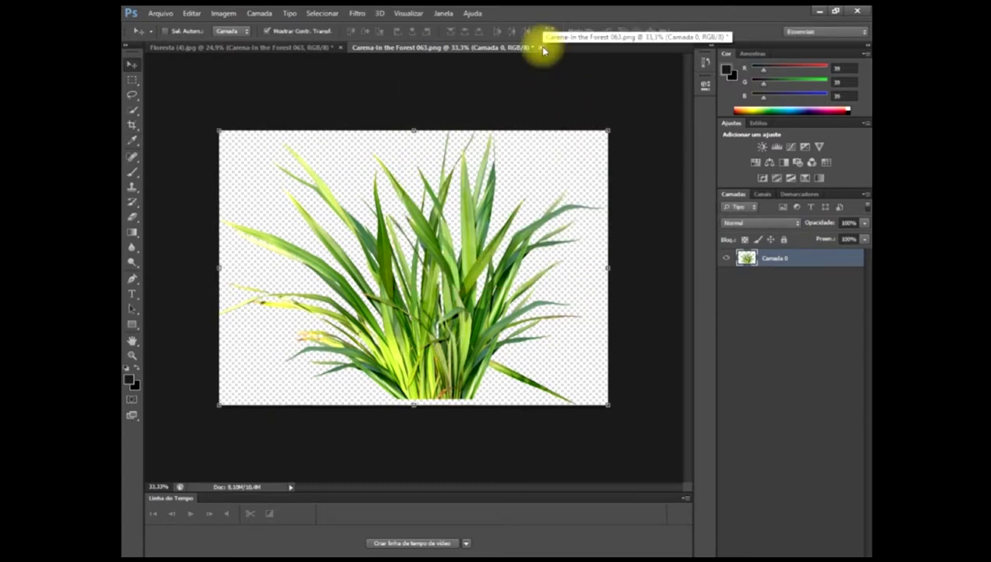
pyautogui.click(541, 48)
pyautogui.click(444, 225)
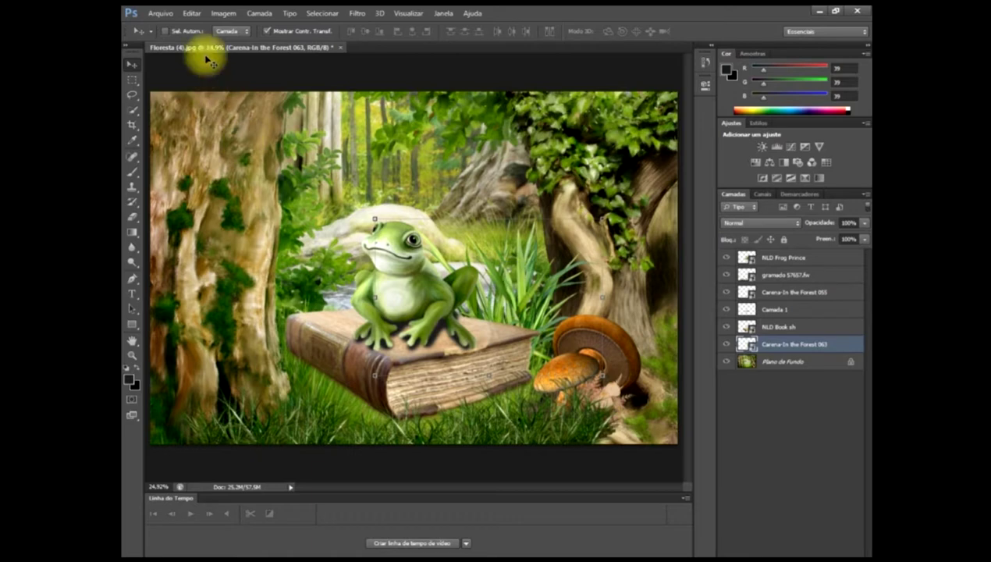
# - Place the BS20-Hierba3 grass tuft, shrunk and positioned left of the book
pyautogui.click(161, 13)
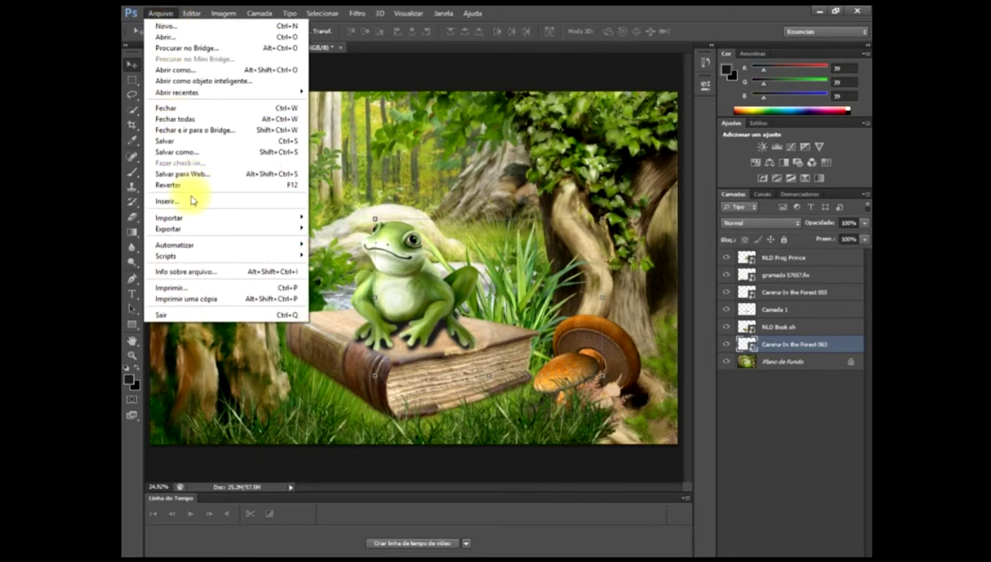
pyautogui.click(192, 201)
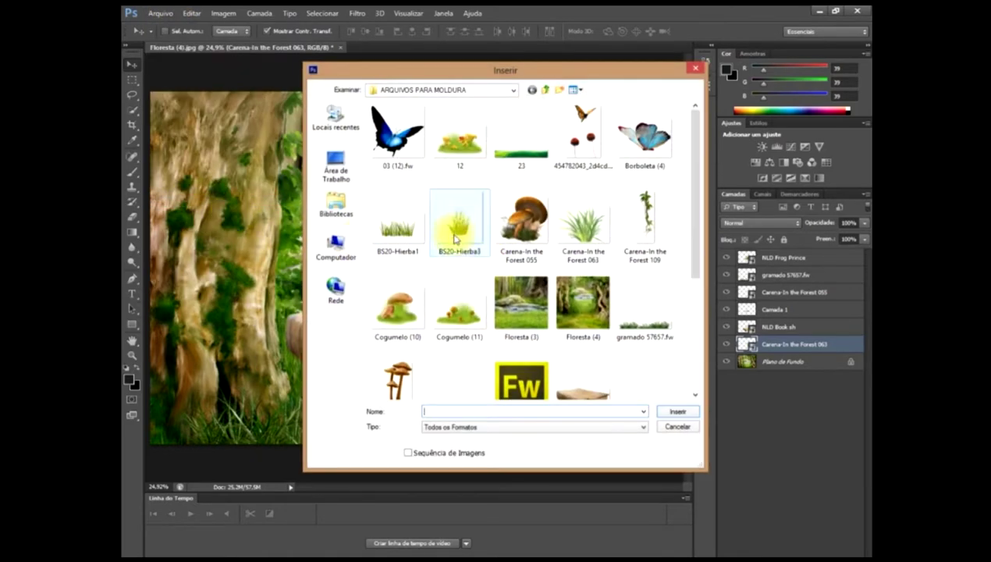
pyautogui.click(454, 230)
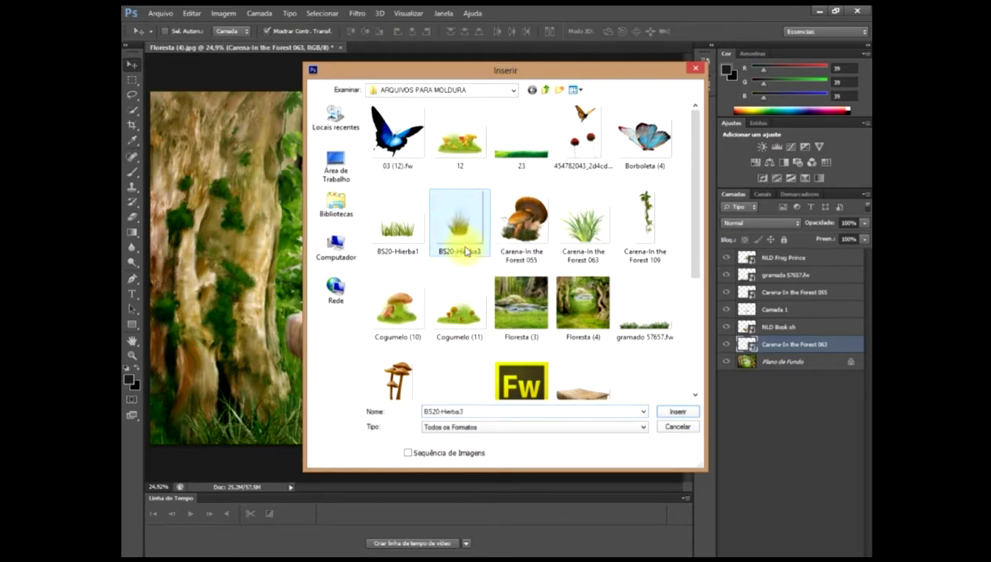
pyautogui.click(662, 408)
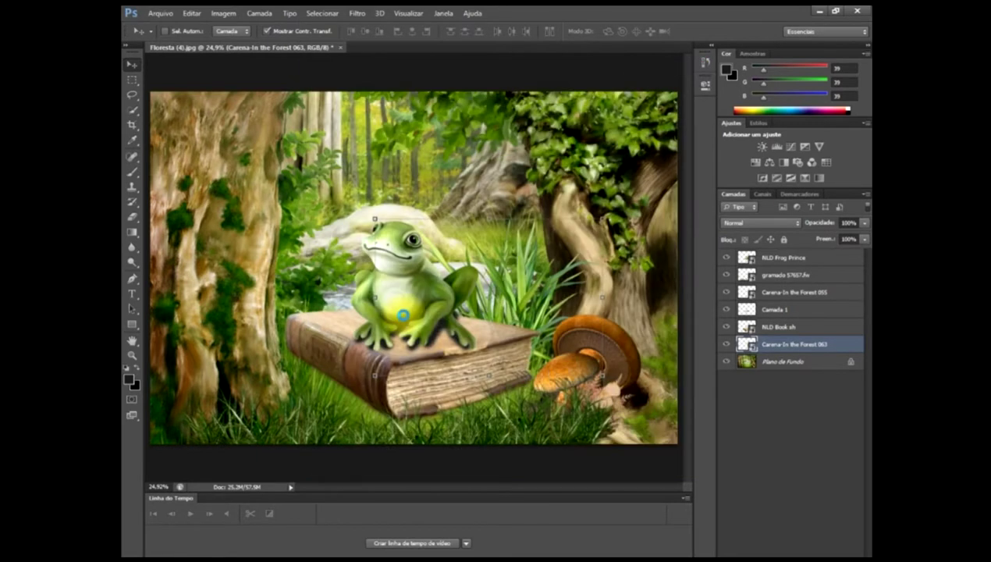
pyautogui.moveTo(422, 284)
pyautogui.mouseDown()
pyautogui.moveTo(279, 332)
pyautogui.moveTo(313, 279)
pyautogui.mouseUp()
pyautogui.moveTo(429, 133)
pyautogui.mouseDown()
pyautogui.moveTo(217, 383)
pyautogui.moveTo(313, 275)
pyautogui.moveTo(313, 285)
pyautogui.mouseUp()
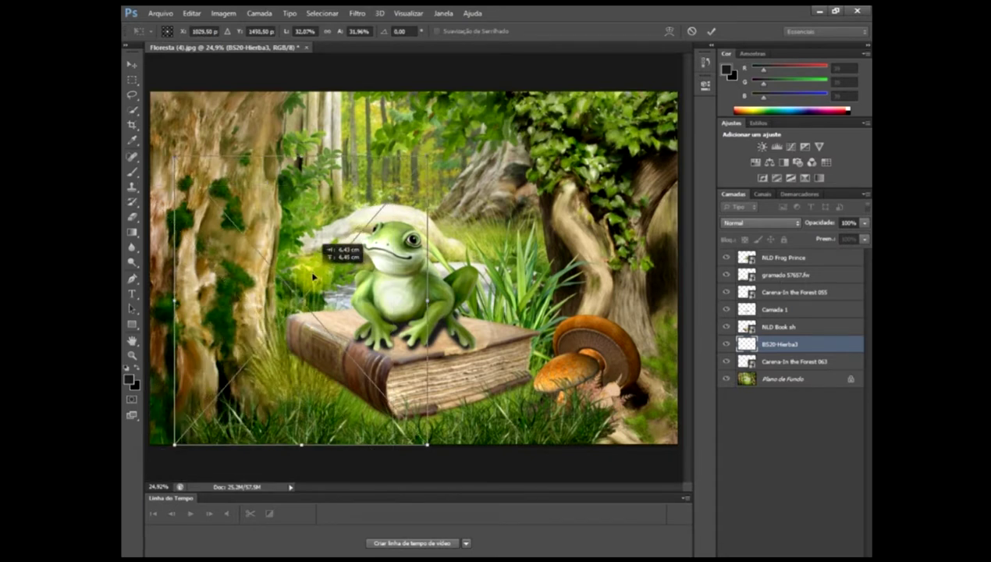
pyautogui.moveTo(313, 286); pyautogui.dragTo(297, 293)
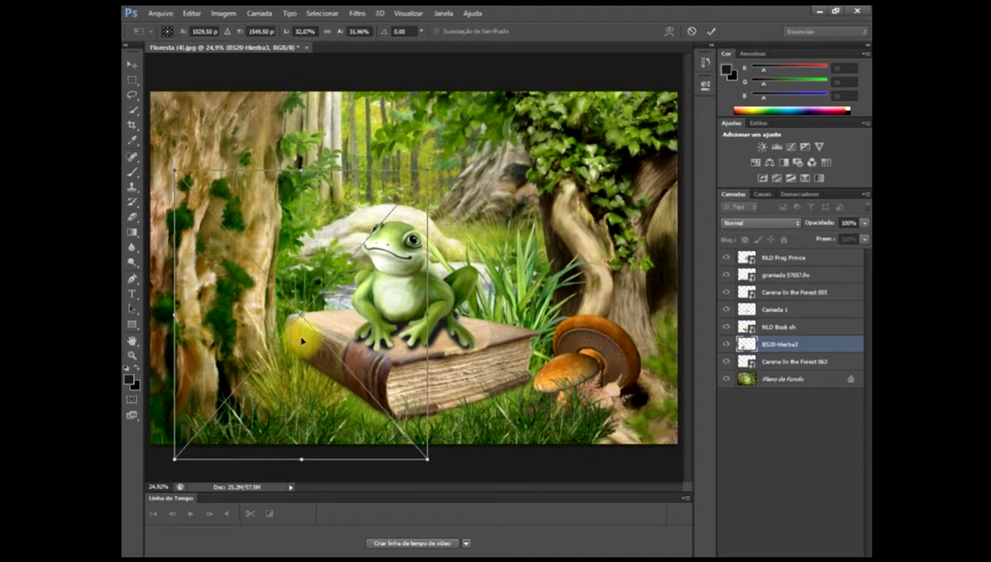
pyautogui.press('Return')
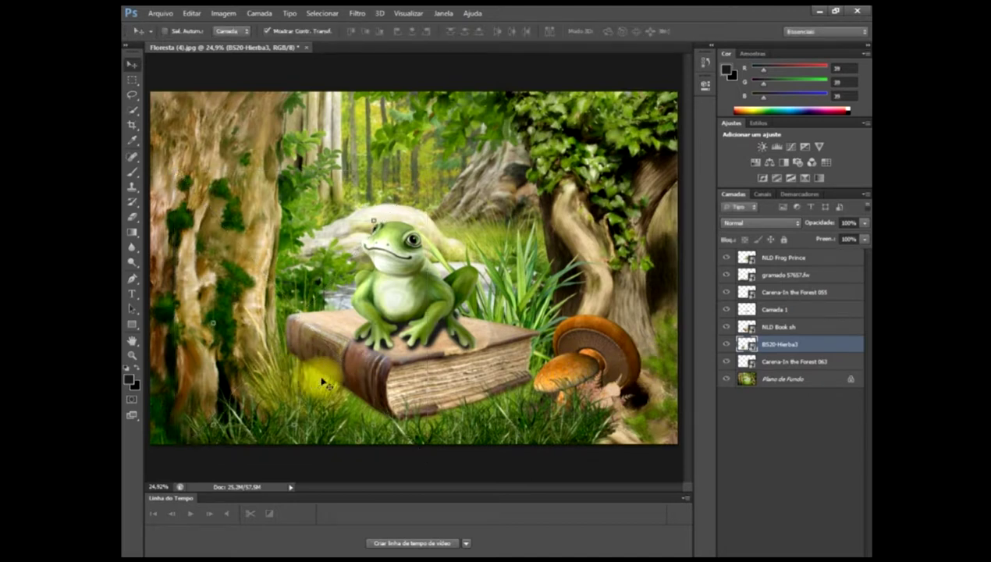
# - Stack the BS20-Hierba3 layer just below gramado 57657.fw and nudge it beside the book
pyautogui.moveTo(772, 347); pyautogui.dragTo(777, 285)
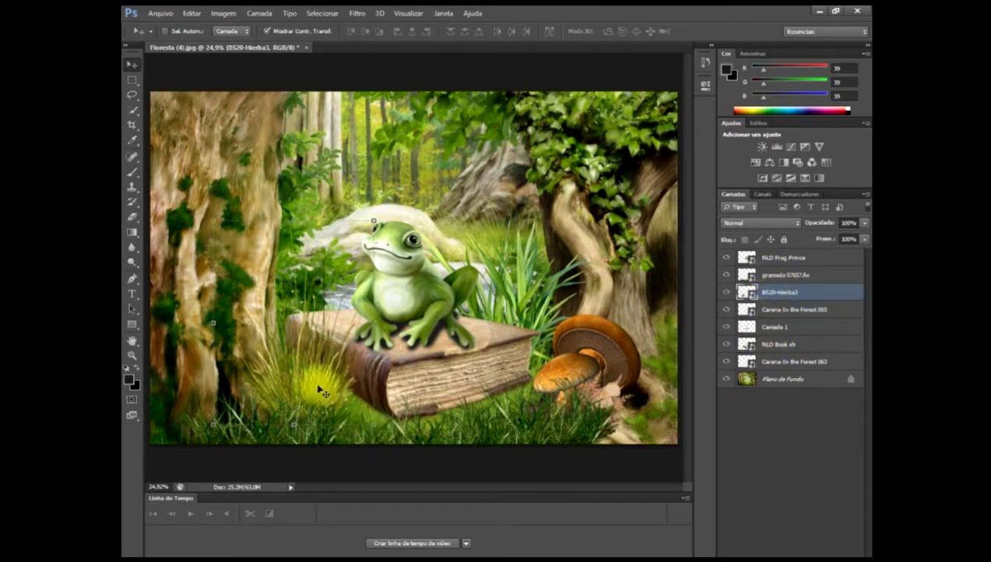
pyautogui.moveTo(317, 372); pyautogui.dragTo(310, 382)
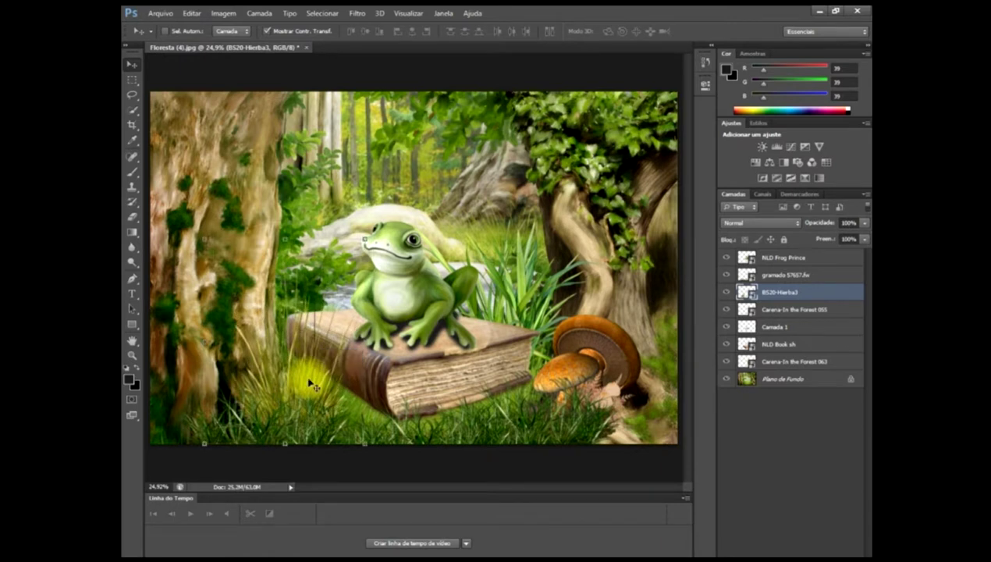
pyautogui.click(774, 292)
pyautogui.rightClick(774, 292)
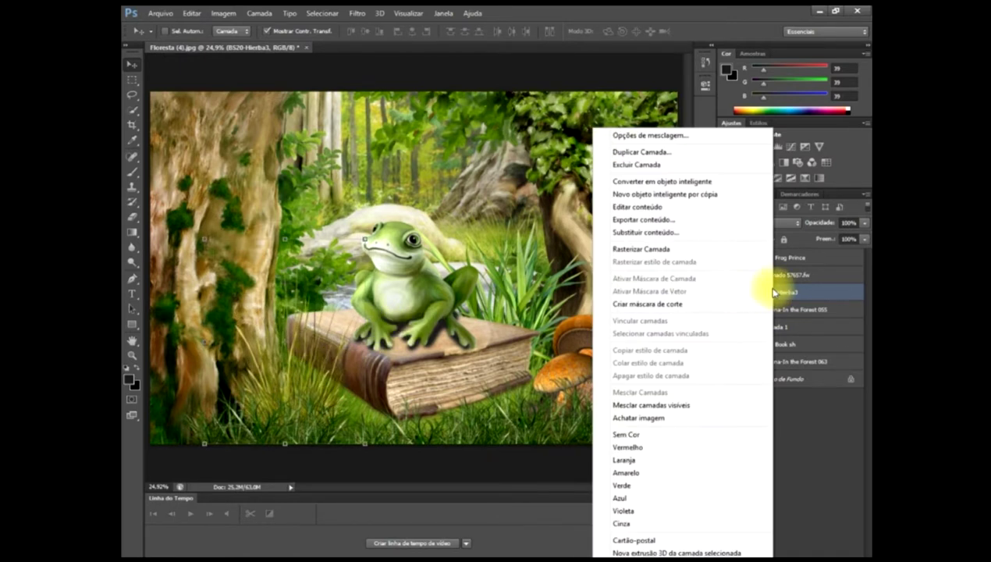
pyautogui.rightClick(788, 292)
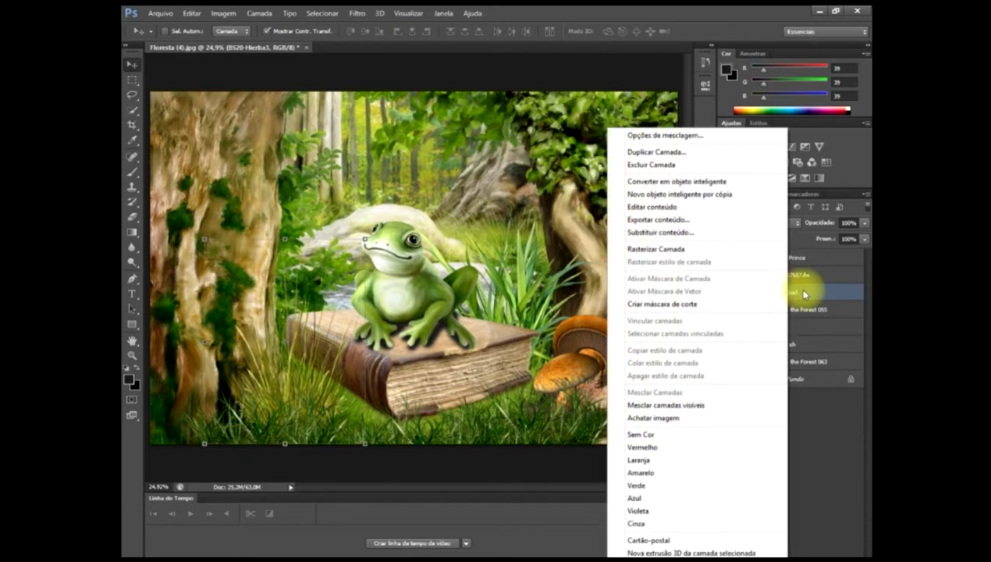
pyautogui.rightClick(804, 292)
pyautogui.rightClick(804, 293)
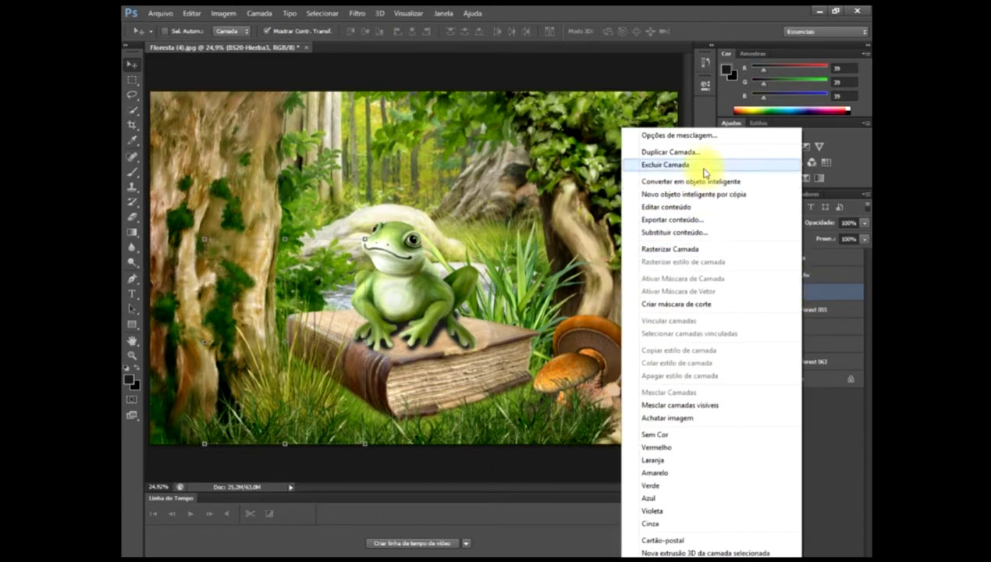
# - Darken the BS20-Hierba3 contents with Levels, moving the black input slider right
pyautogui.click(690, 212)
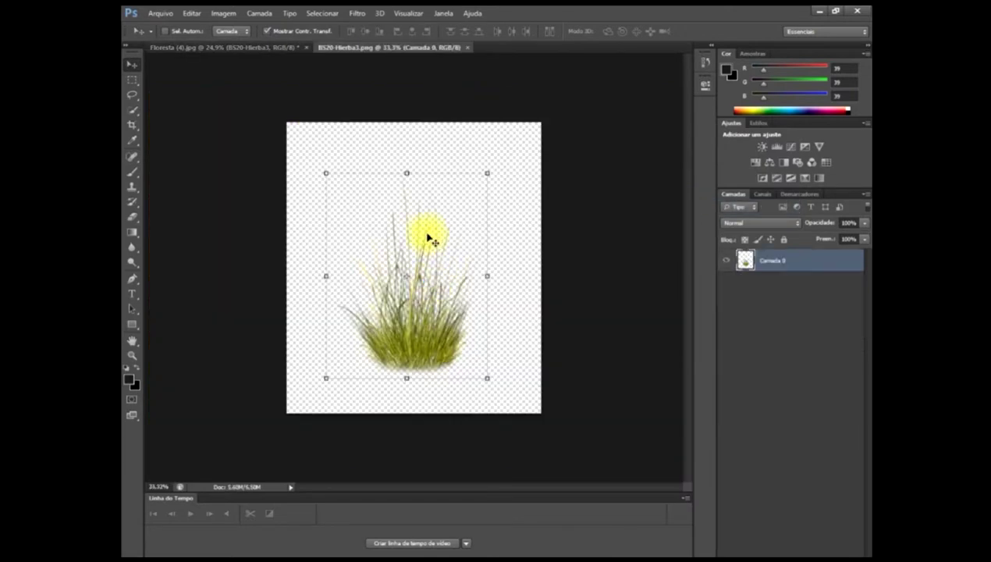
pyautogui.click(234, 17)
pyautogui.moveTo(234, 42)
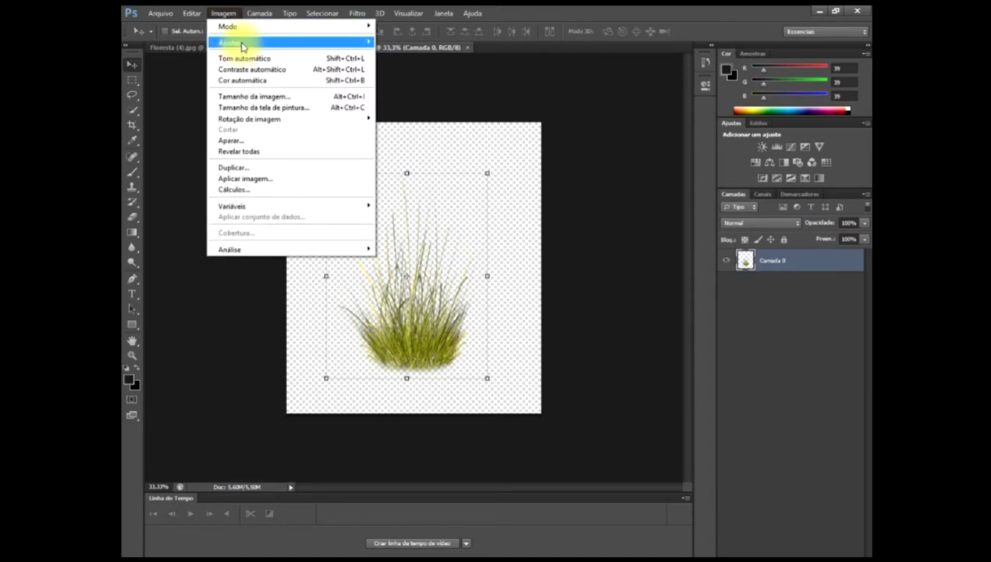
pyautogui.click(394, 52)
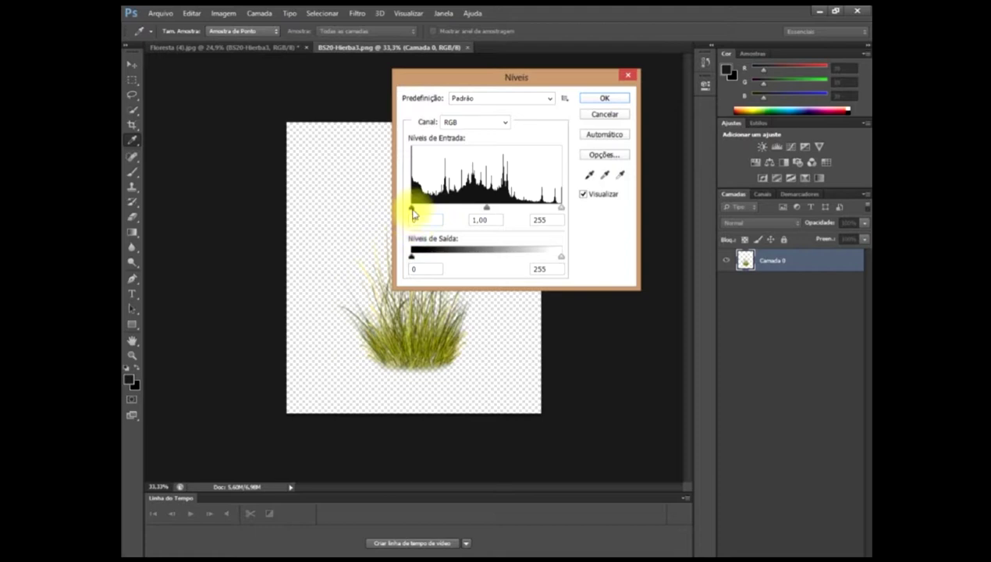
pyautogui.moveTo(424, 211); pyautogui.dragTo(460, 218)
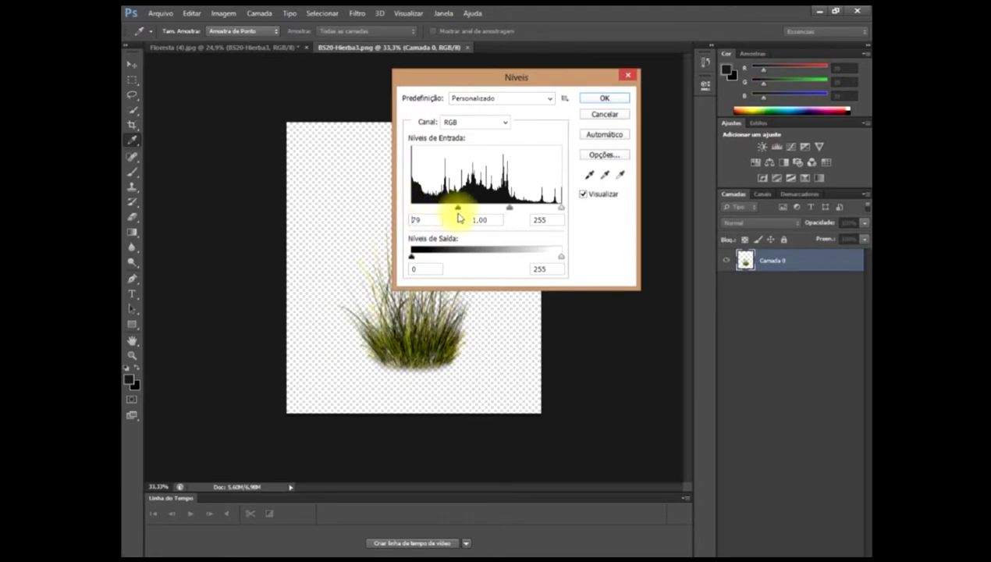
pyautogui.click(599, 101)
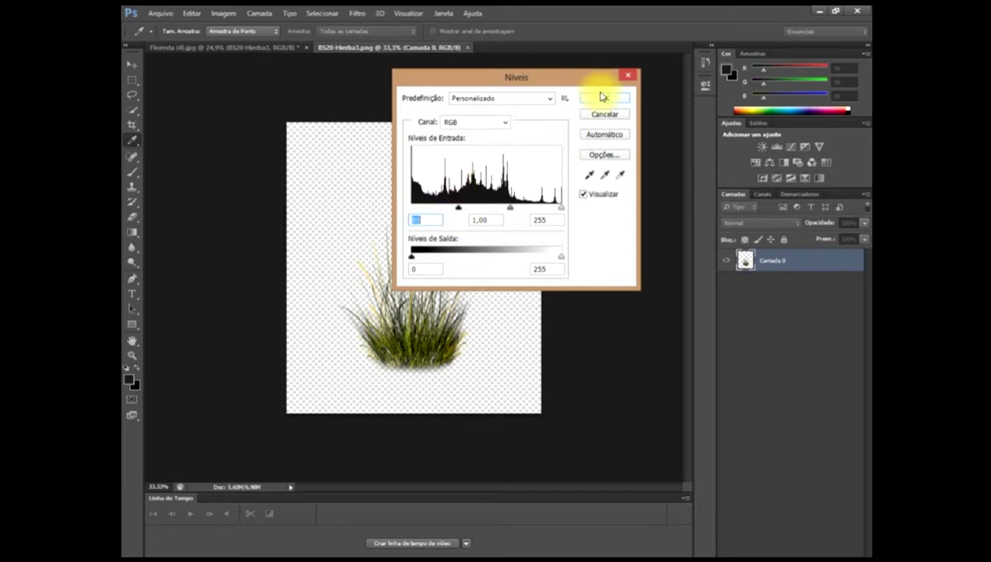
pyautogui.press('v')
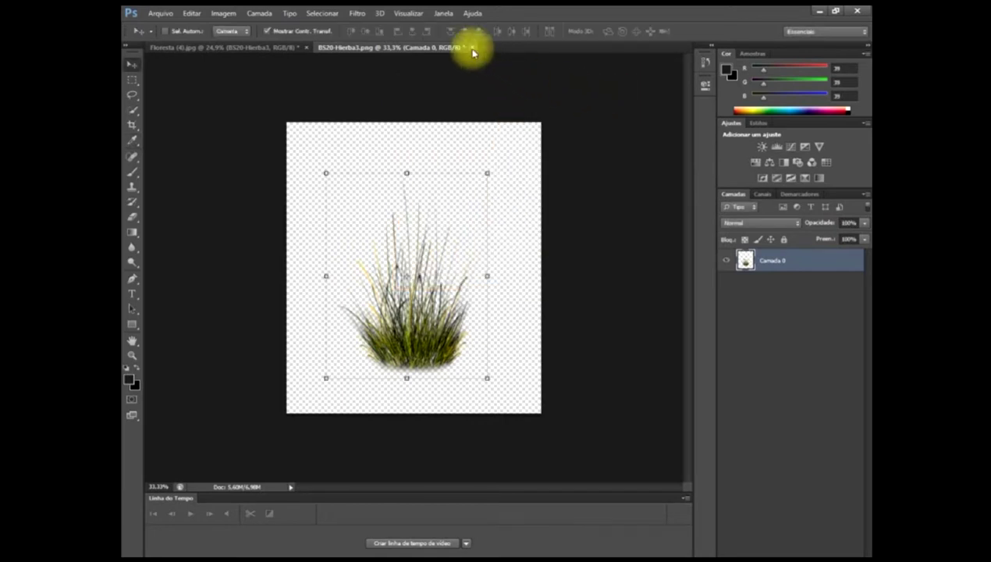
pyautogui.click(472, 47)
pyautogui.click(439, 226)
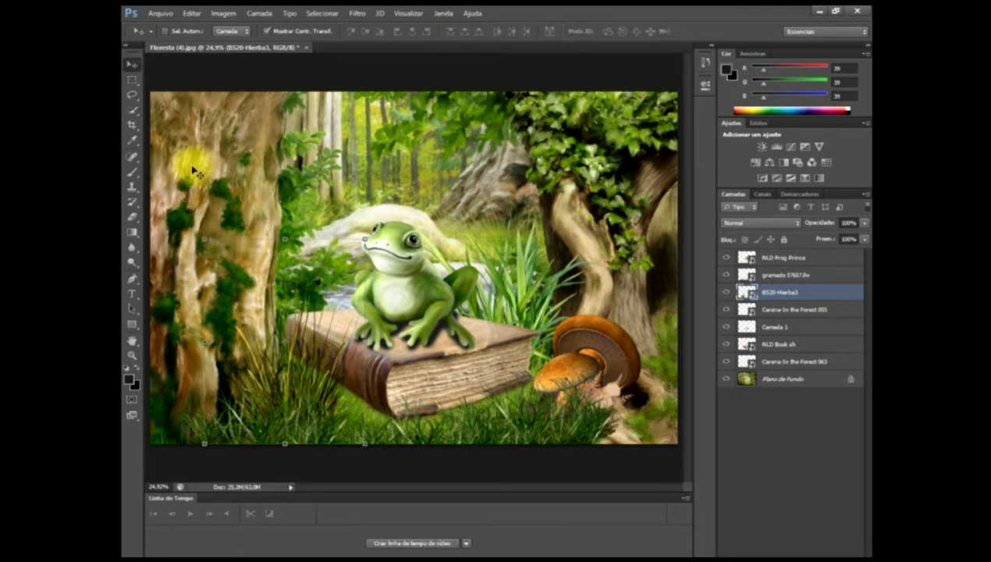
# - Place the Carena-In the Forest 109 vine over the right tree, layered just below Camada 1
pyautogui.click(155, 16)
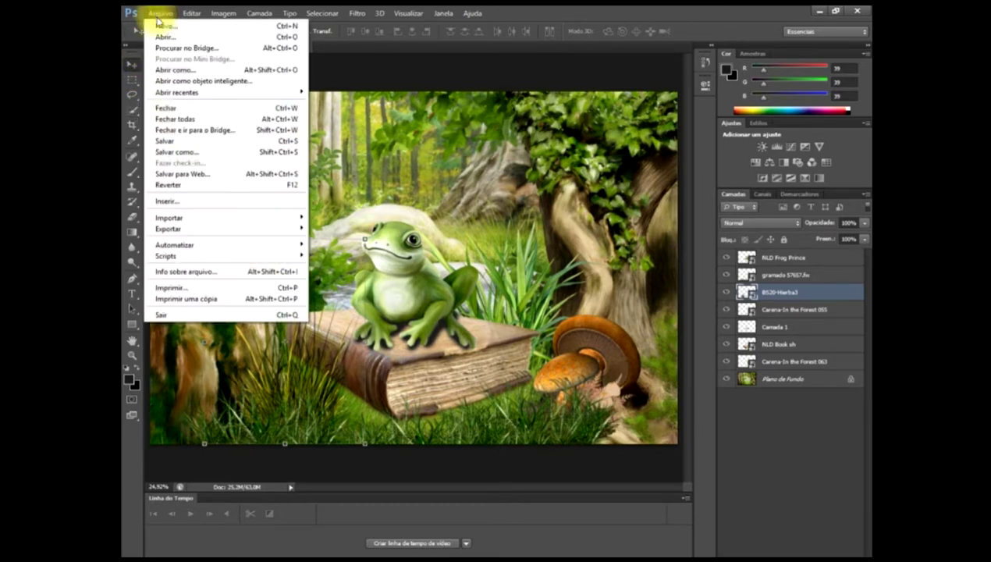
pyautogui.click(184, 202)
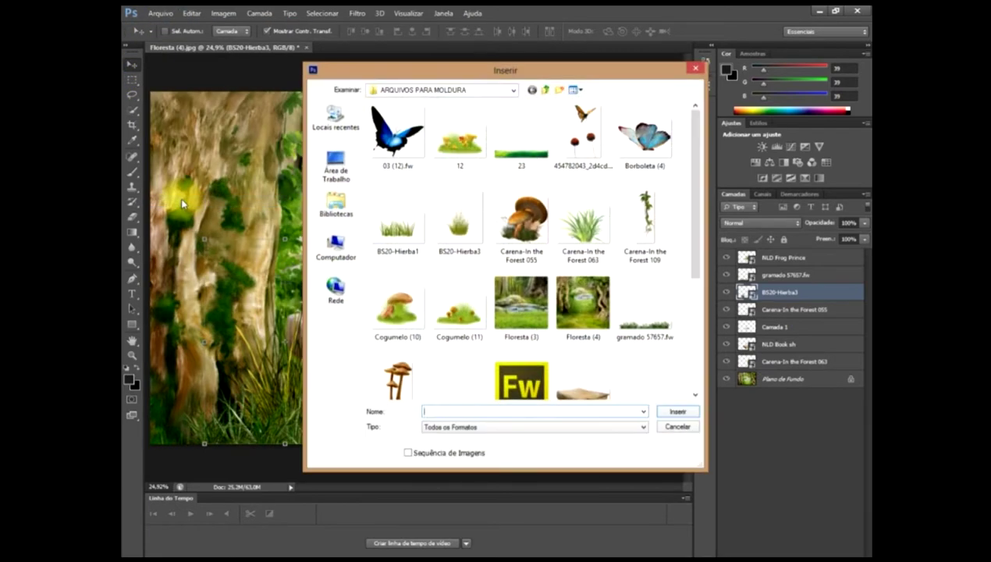
pyautogui.click(646, 223)
pyautogui.doubleClick(645, 223)
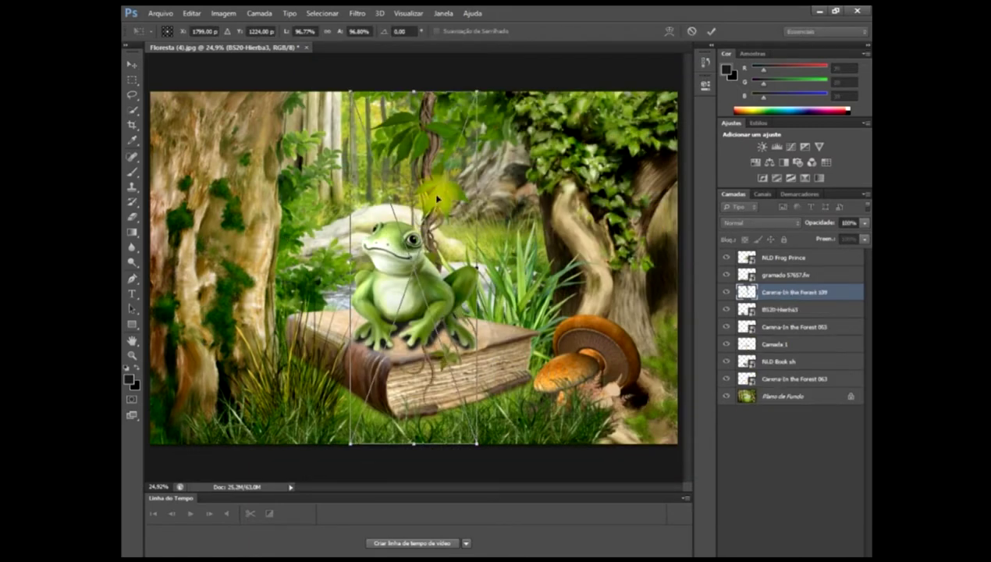
pyautogui.moveTo(438, 179)
pyautogui.mouseDown()
pyautogui.moveTo(609, 156)
pyautogui.moveTo(593, 159)
pyautogui.moveTo(609, 116)
pyautogui.mouseUp()
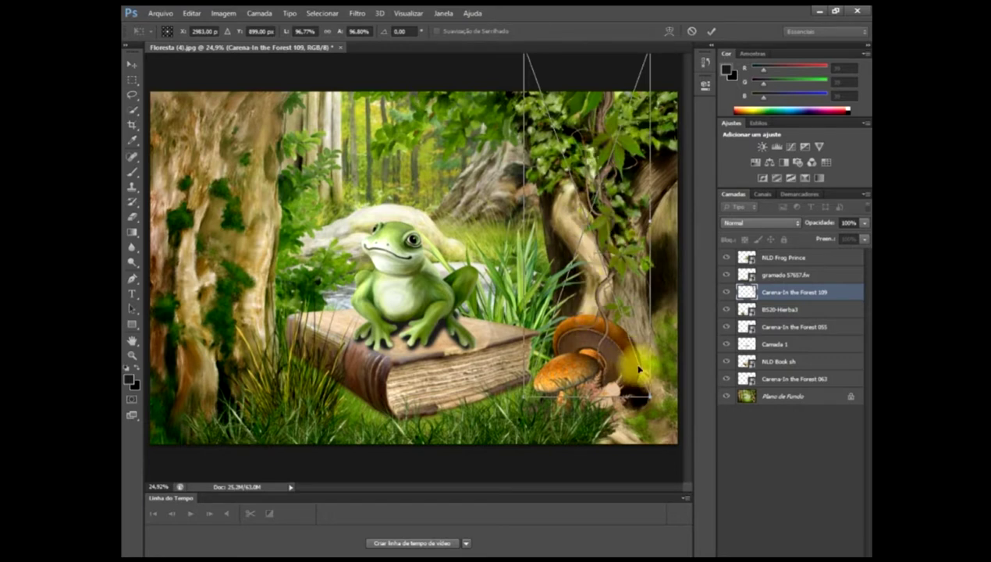
pyautogui.click(598, 198)
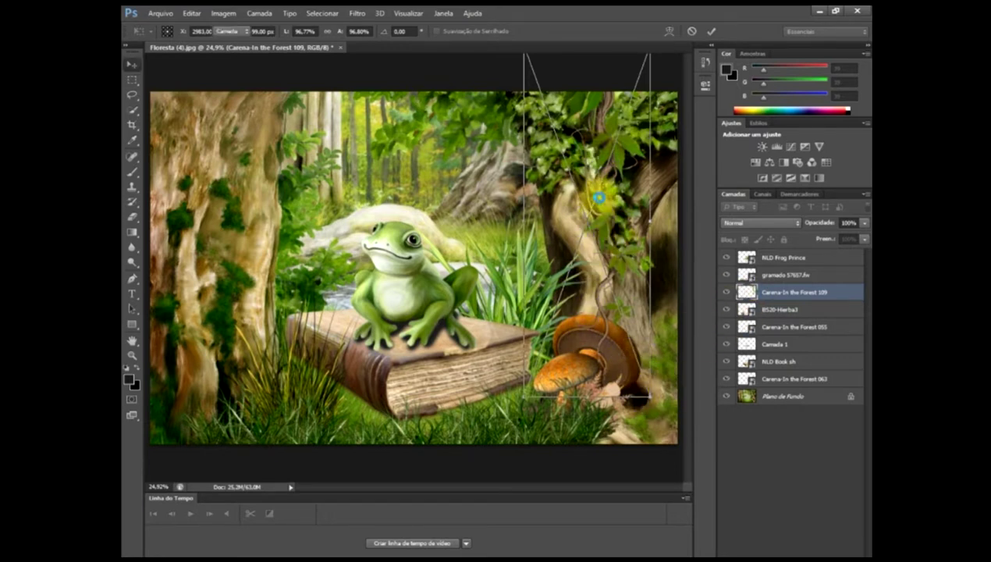
pyautogui.press('Return')
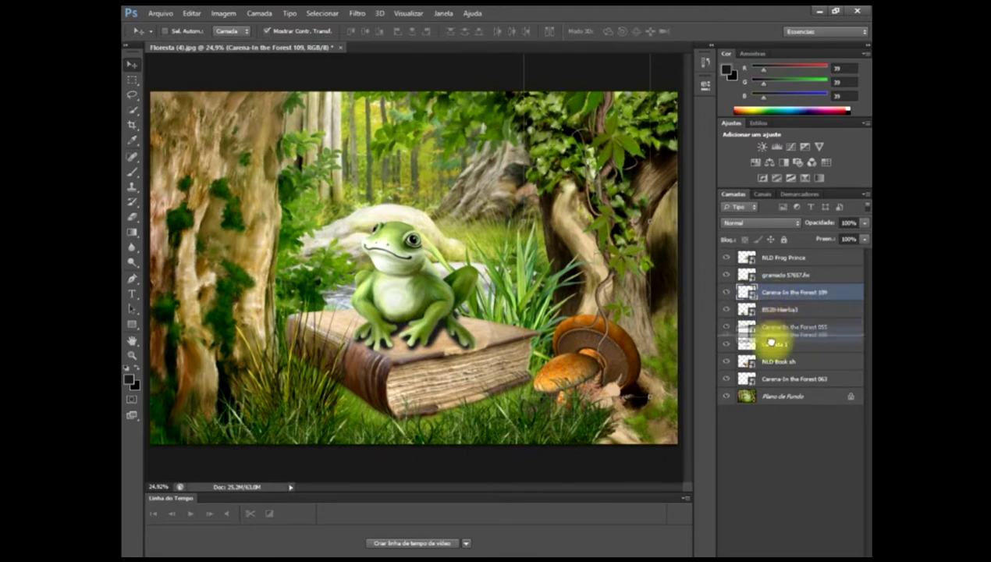
pyautogui.moveTo(774, 294); pyautogui.dragTo(768, 351)
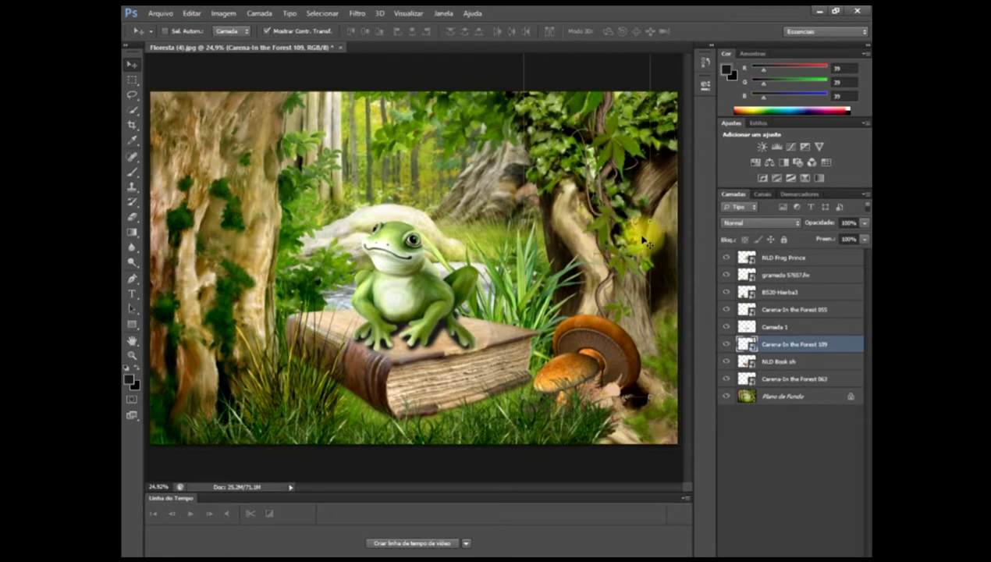
# - Duplicate the Carena-In the Forest 109 vine layer
pyautogui.rightClick(776, 347)
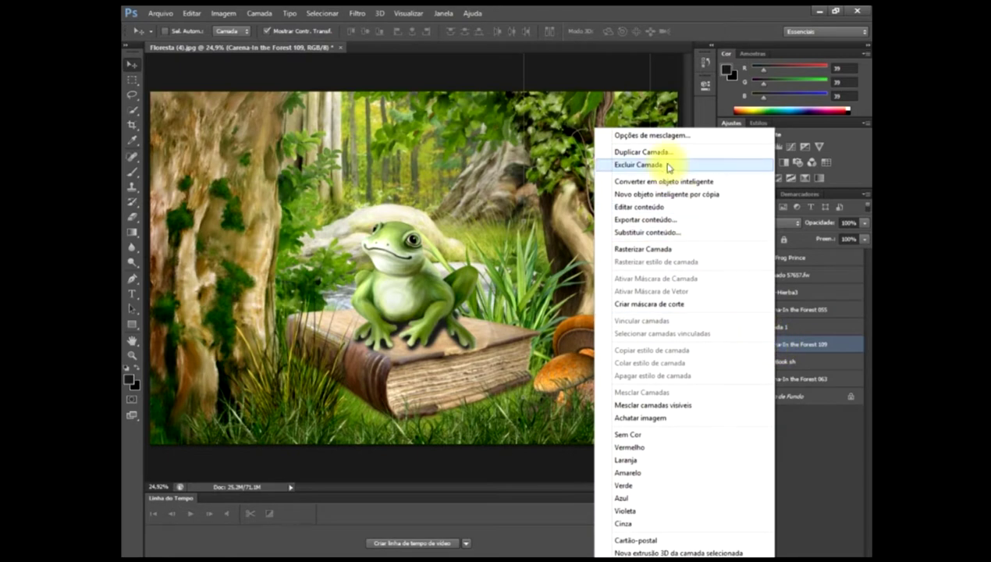
pyautogui.click(670, 155)
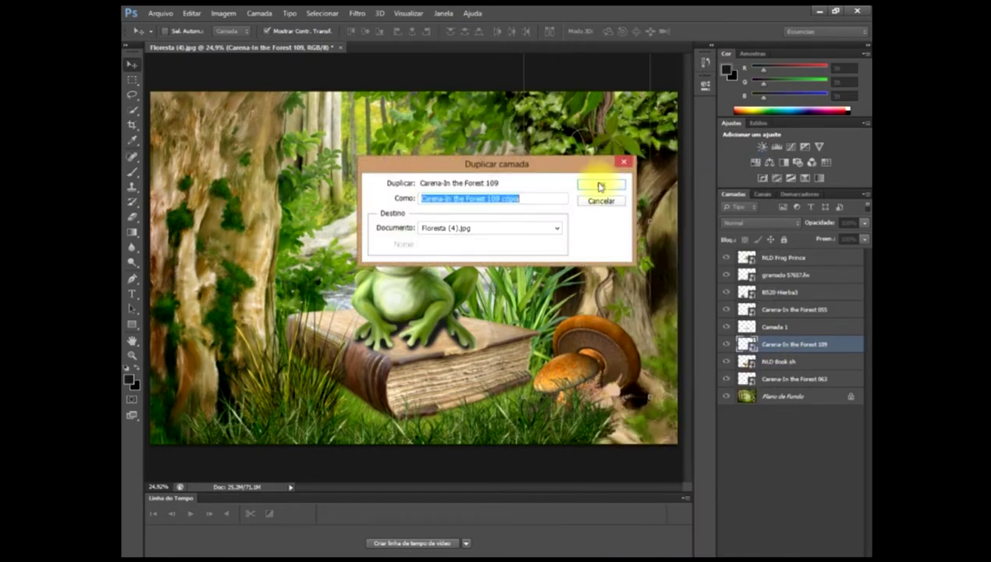
pyautogui.click(609, 186)
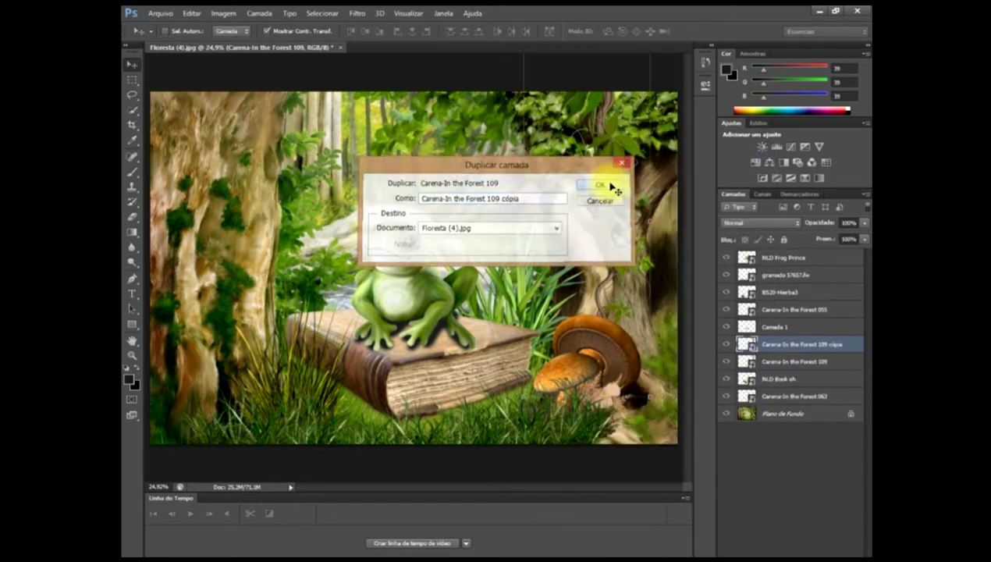
# - Shrink the vine copy and position it over the left tree trunk
pyautogui.moveTo(647, 223)
pyautogui.mouseDown()
pyautogui.moveTo(325, 223)
pyautogui.moveTo(362, 145)
pyautogui.moveTo(237, 157)
pyautogui.mouseUp()
pyautogui.hotkey('ctrl', 't')
pyautogui.moveTo(344, 409); pyautogui.dragTo(300, 320)
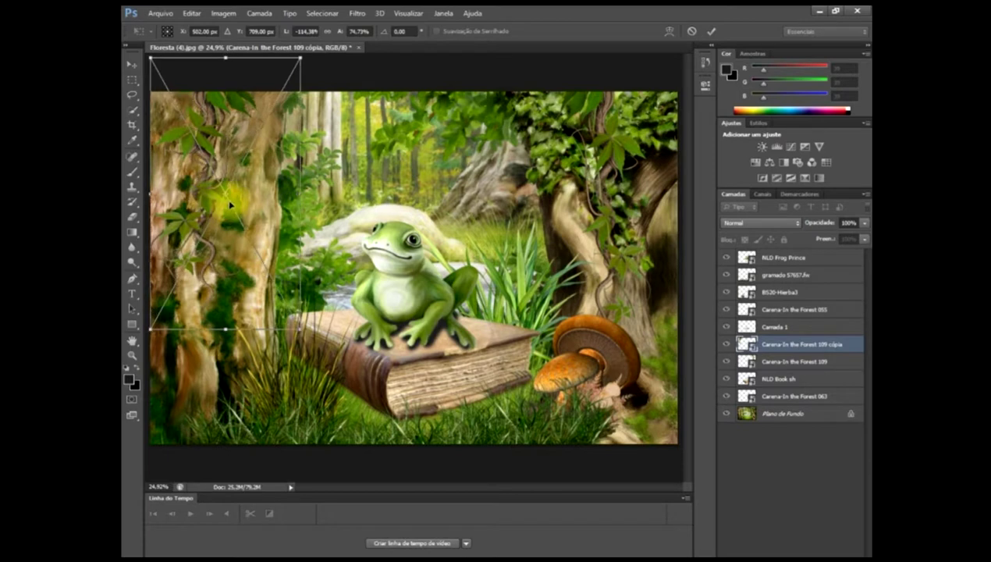
pyautogui.moveTo(231, 205); pyautogui.dragTo(233, 204)
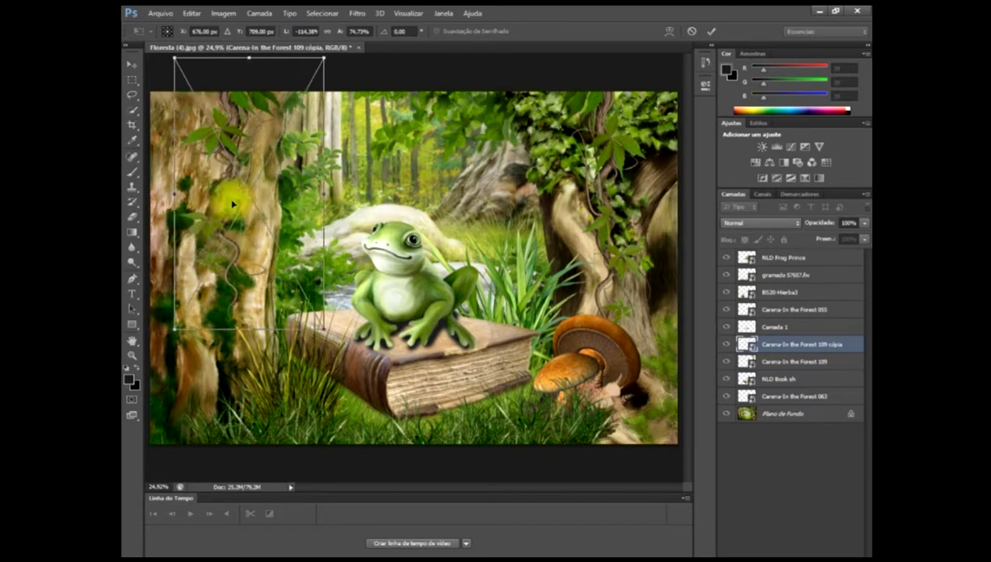
pyautogui.doubleClick(244, 191)
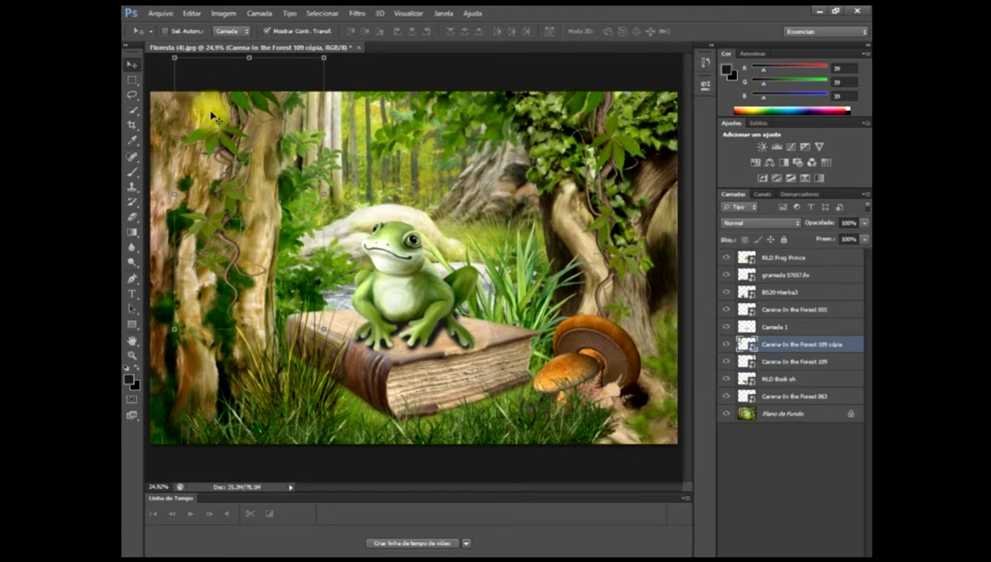
pyautogui.click(164, 14)
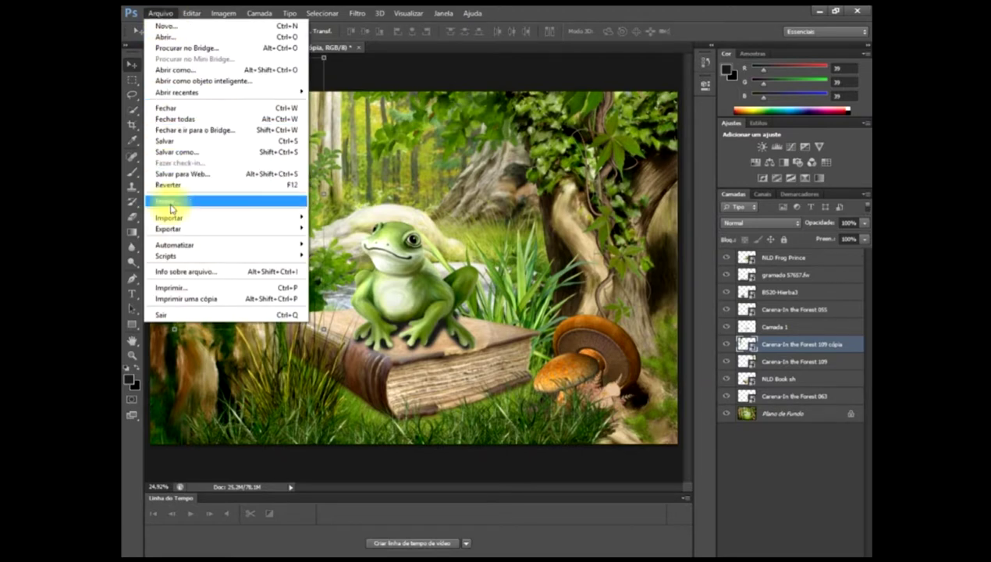
# - Place the Cogumelo (10) mushrooms lower left, layered below Carena-In the Forest 063
pyautogui.click(170, 201)
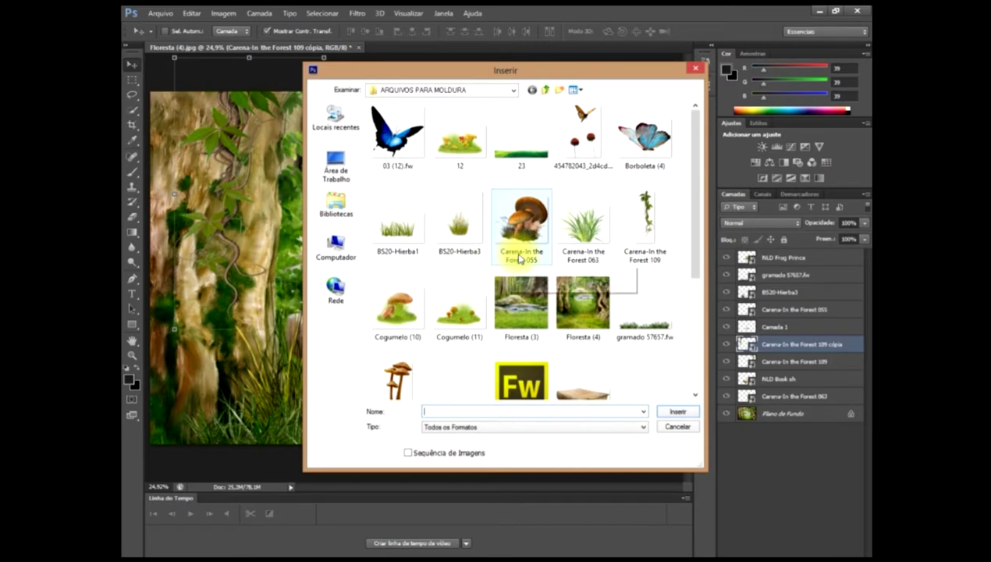
pyautogui.doubleClick(405, 317)
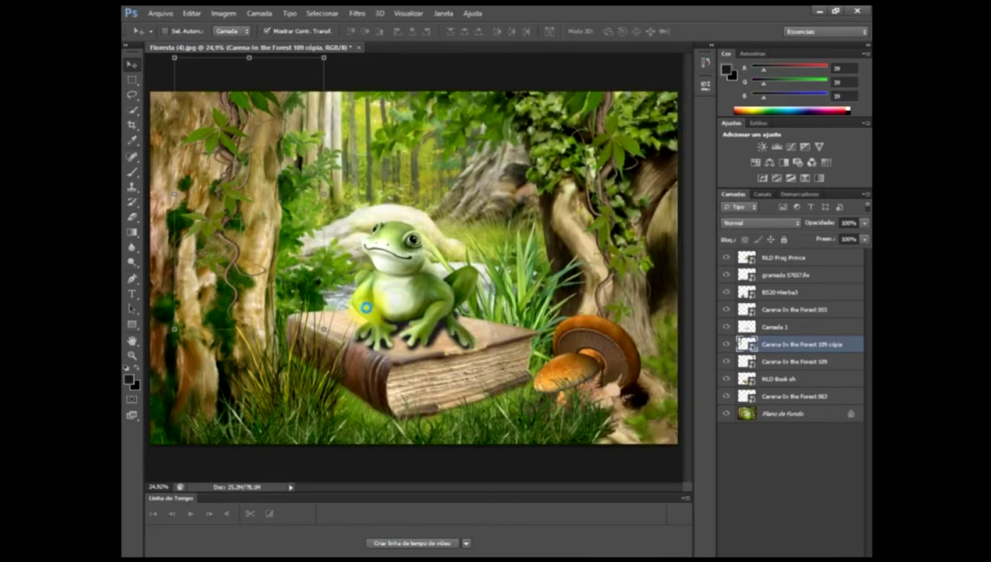
pyautogui.moveTo(376, 232)
pyautogui.mouseDown()
pyautogui.moveTo(241, 353)
pyautogui.moveTo(250, 337)
pyautogui.mouseUp()
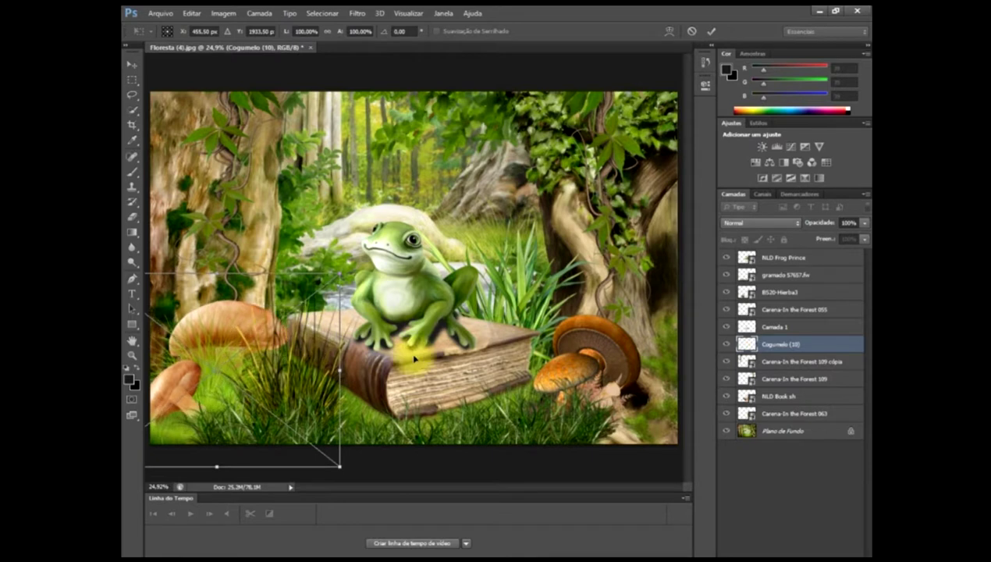
pyautogui.doubleClick(253, 324)
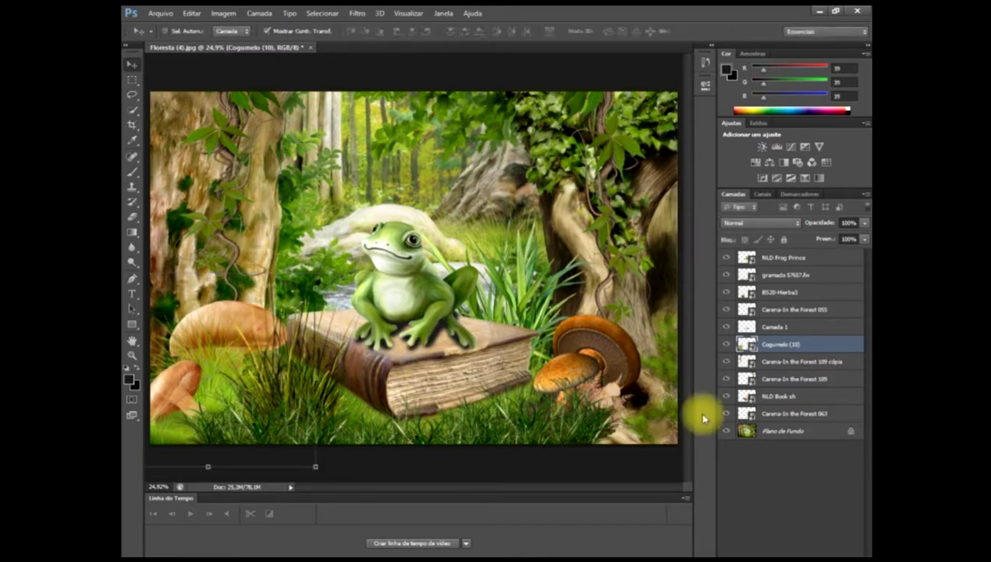
pyautogui.moveTo(769, 346); pyautogui.dragTo(771, 409)
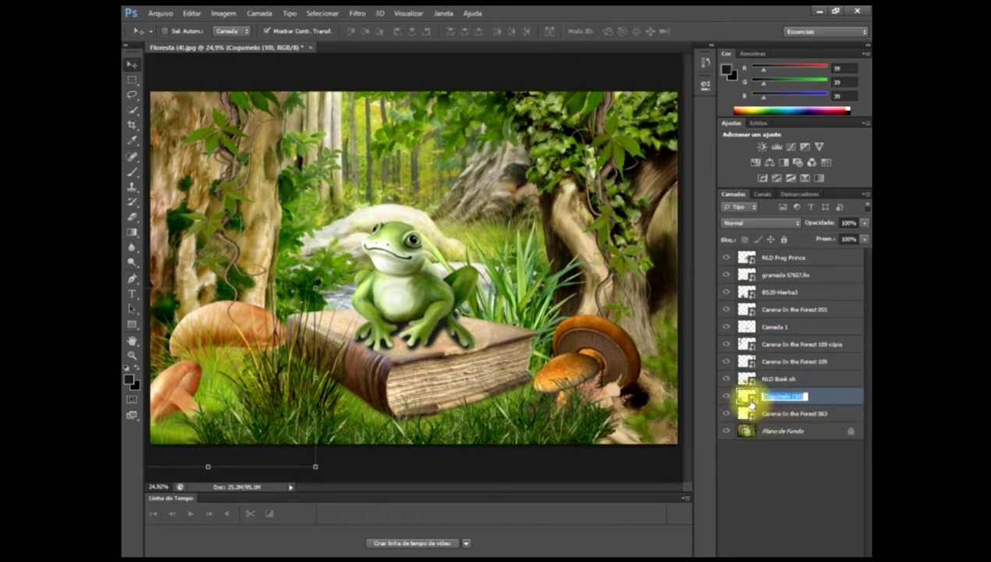
pyautogui.click(756, 400)
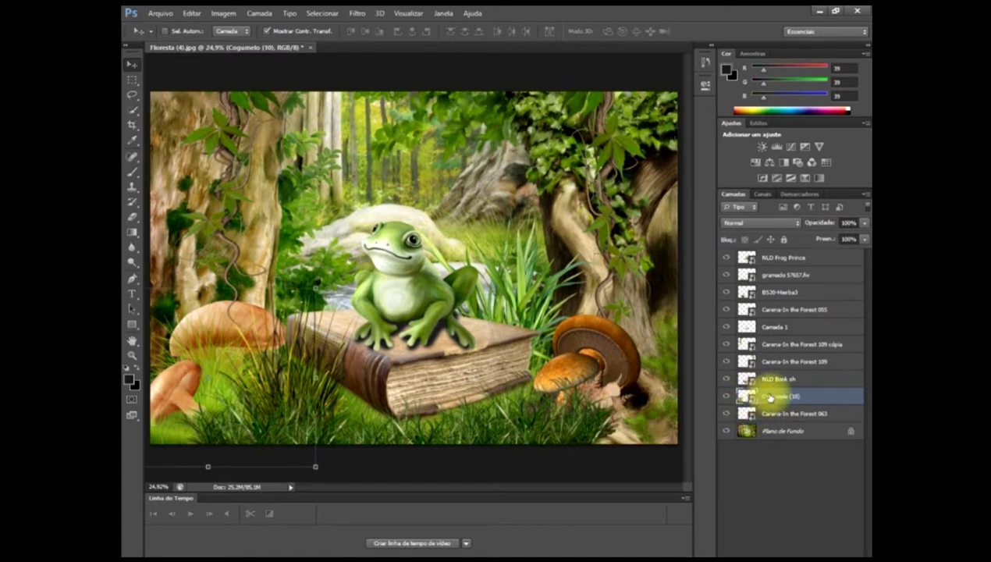
pyautogui.moveTo(769, 398); pyautogui.dragTo(769, 421)
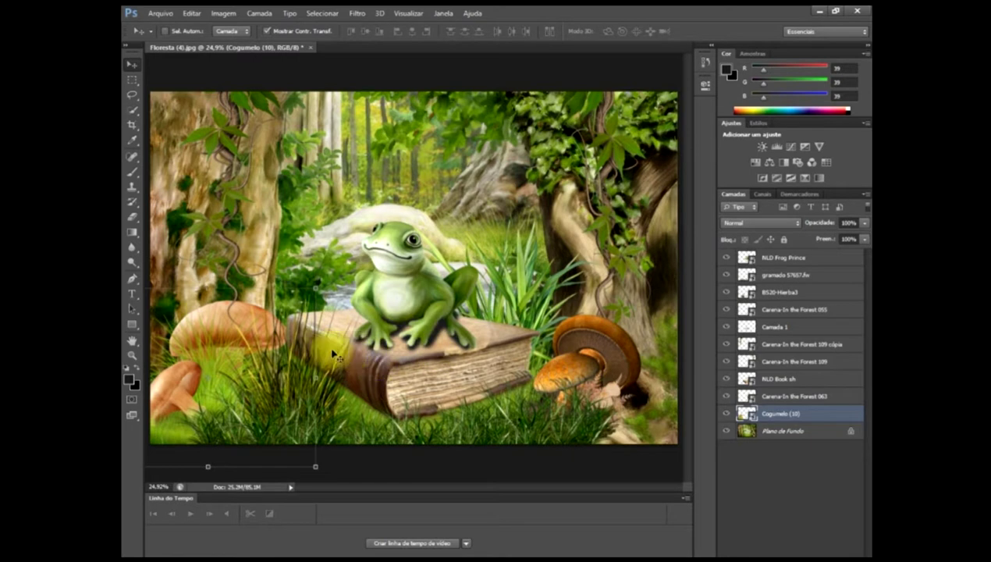
# - Darken the Cogumelo (10) contents with Levels, then close and save them
pyautogui.rightClick(771, 416)
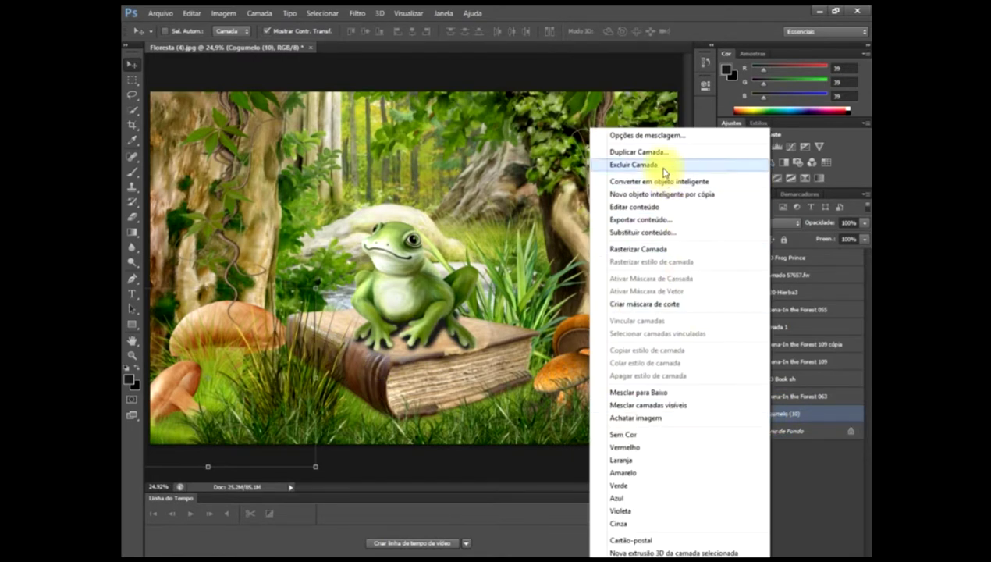
pyautogui.click(662, 207)
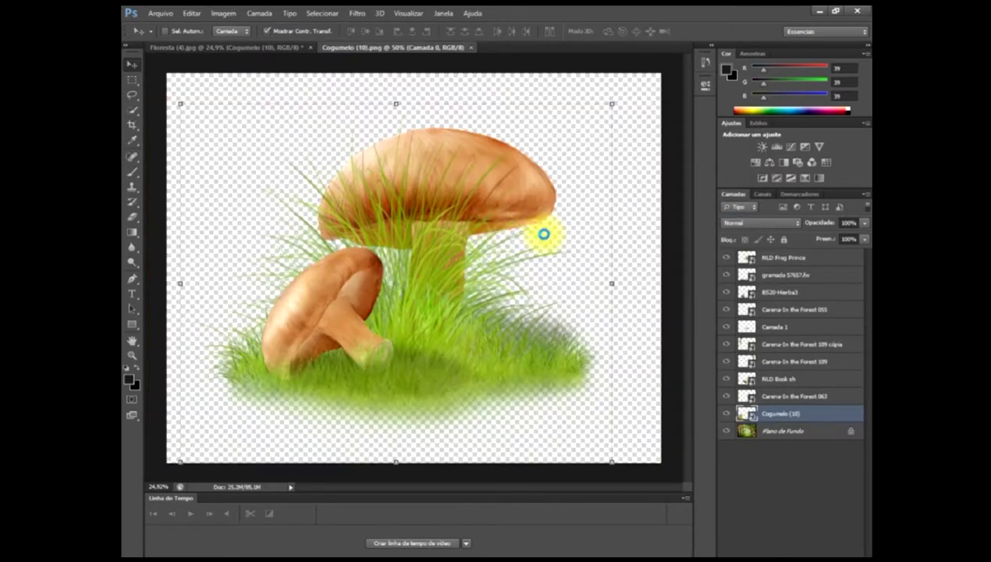
pyautogui.click(226, 13)
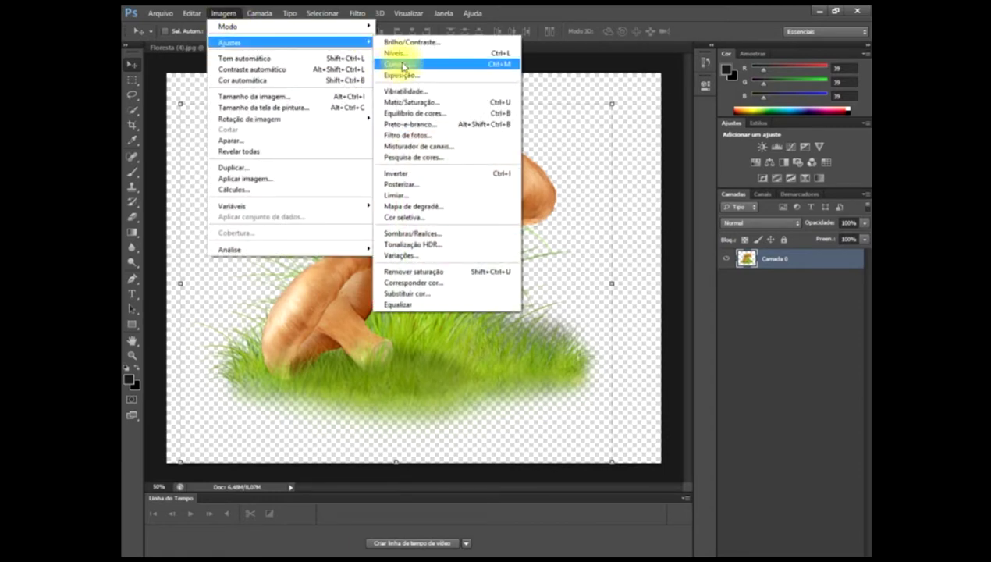
pyautogui.click(400, 53)
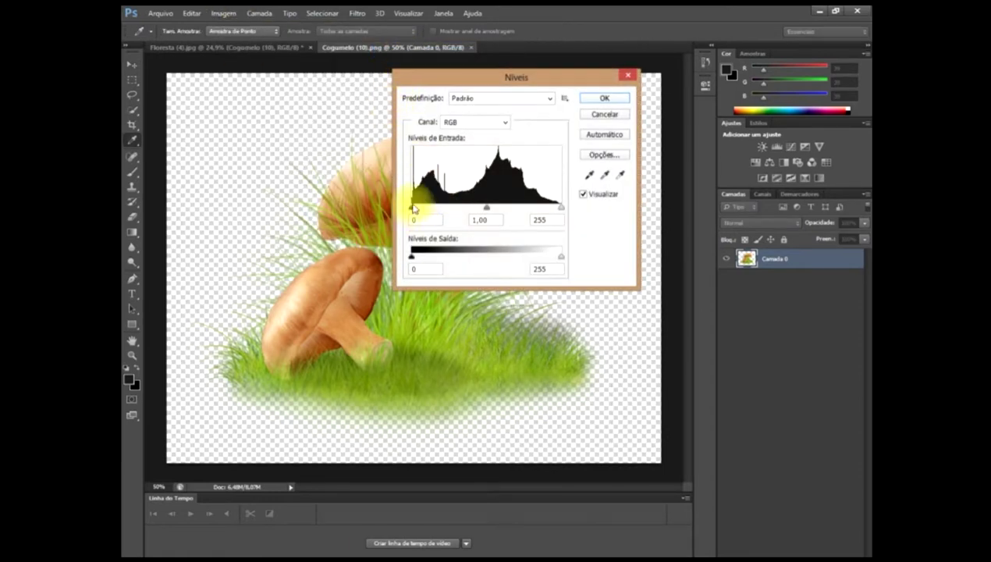
pyautogui.moveTo(426, 212); pyautogui.dragTo(471, 211)
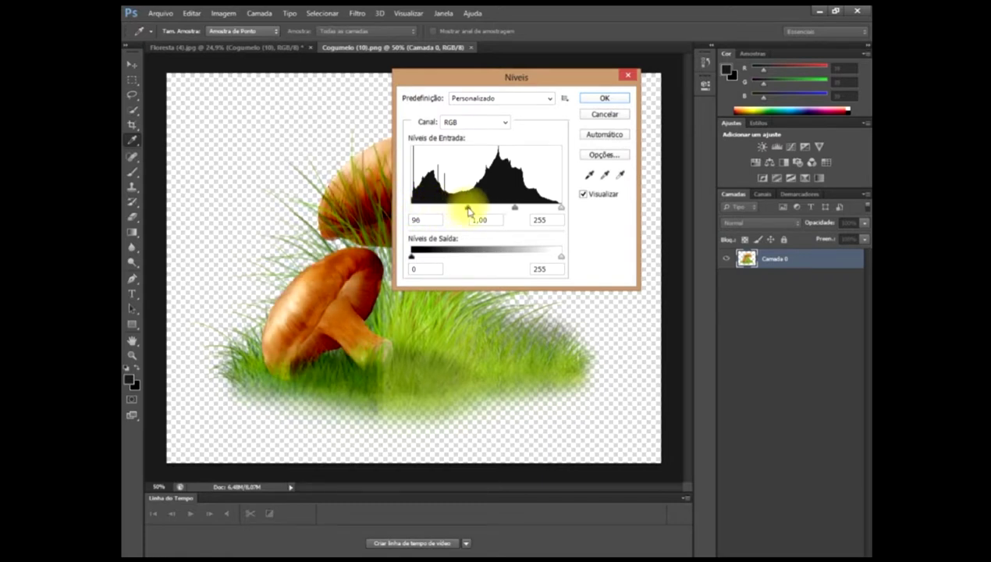
pyautogui.click(598, 100)
pyautogui.press('v')
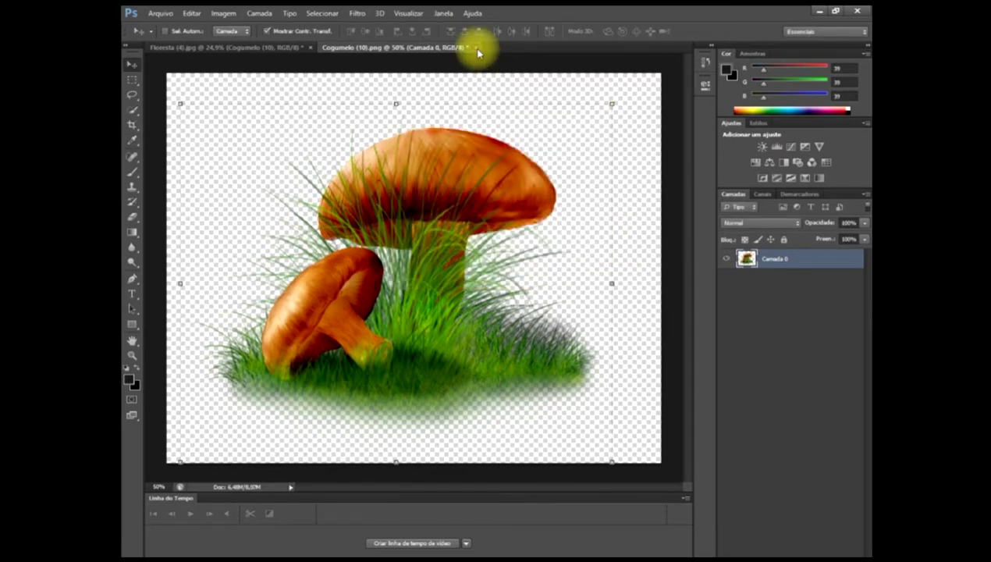
pyautogui.click(475, 47)
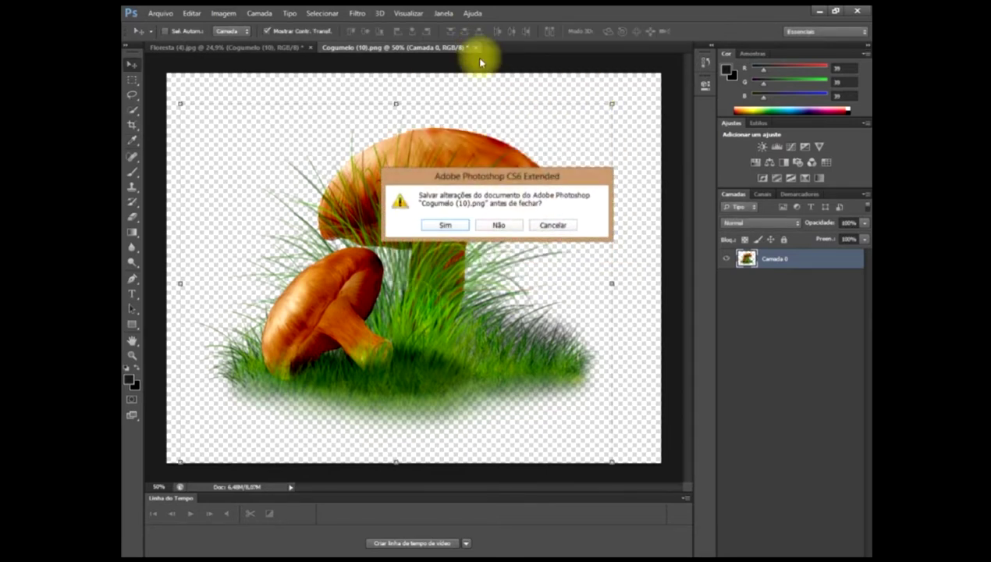
pyautogui.click(445, 226)
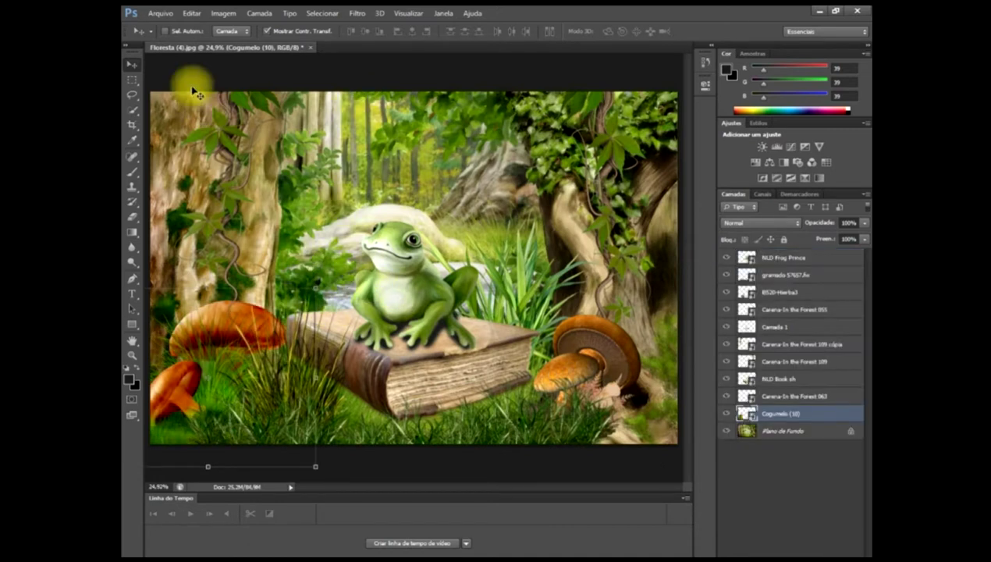
# - Place NLD Grass 9, enlarge it slightly and set it right and down behind the frog
pyautogui.click(160, 16)
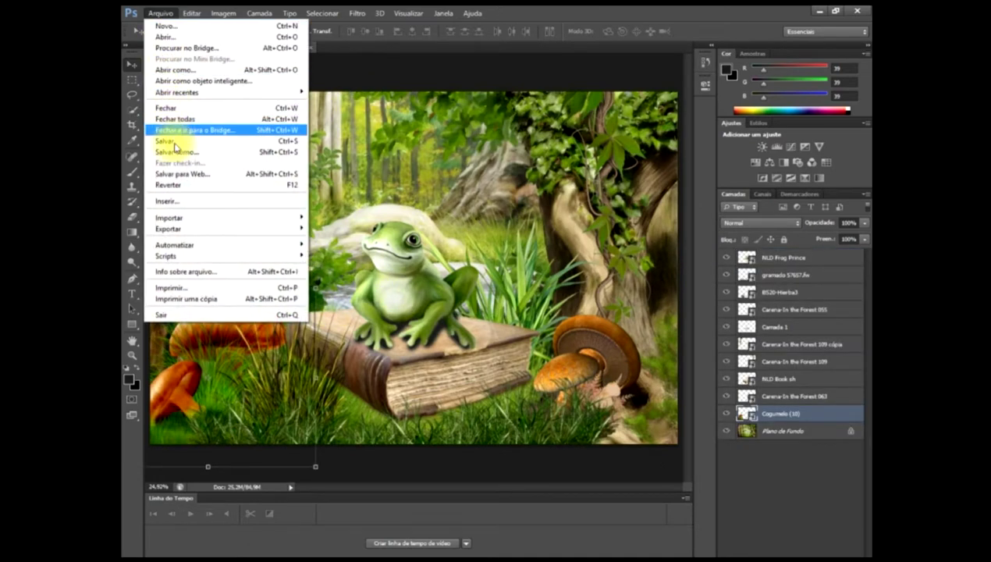
pyautogui.click(176, 202)
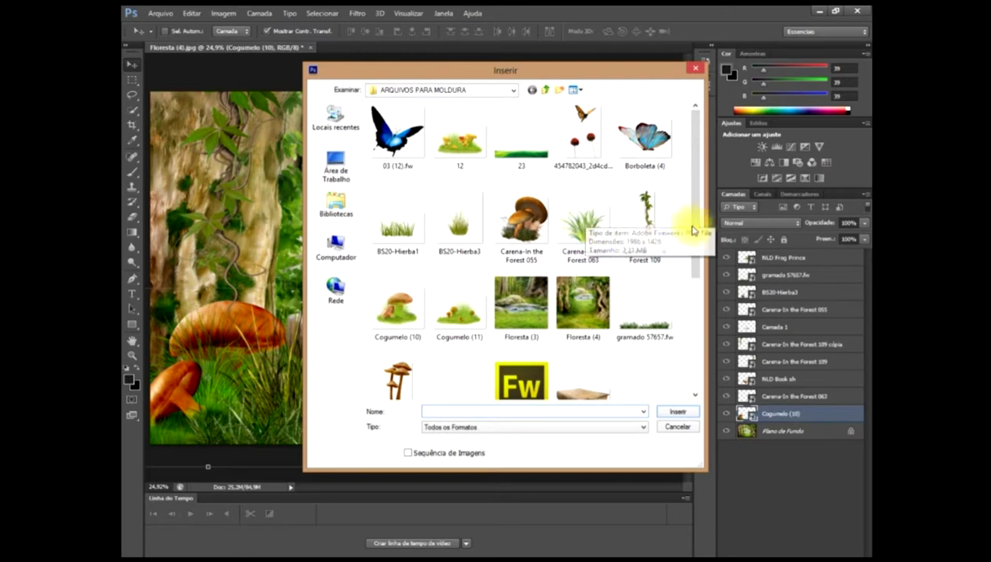
pyautogui.moveTo(692, 212); pyautogui.dragTo(693, 300)
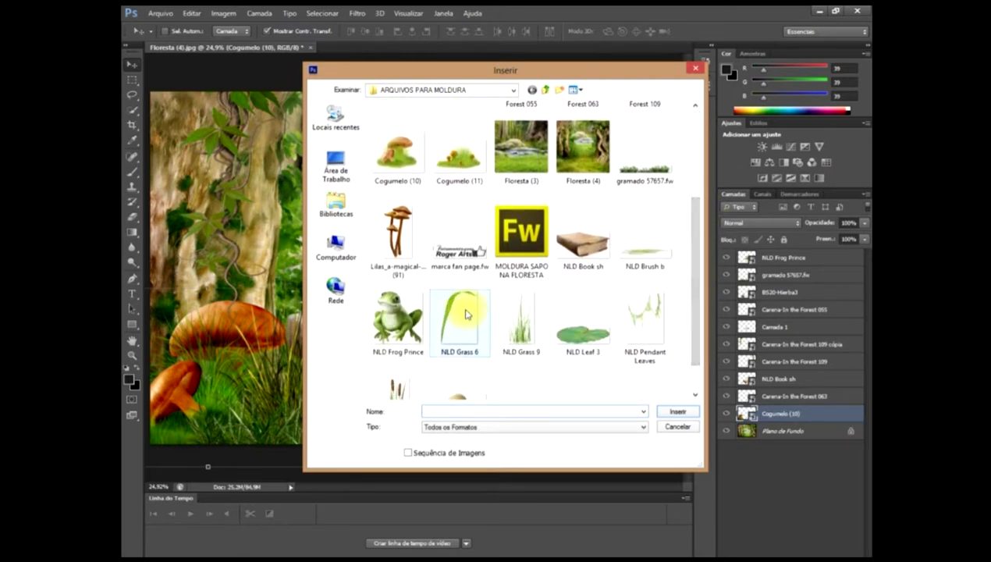
pyautogui.doubleClick(519, 314)
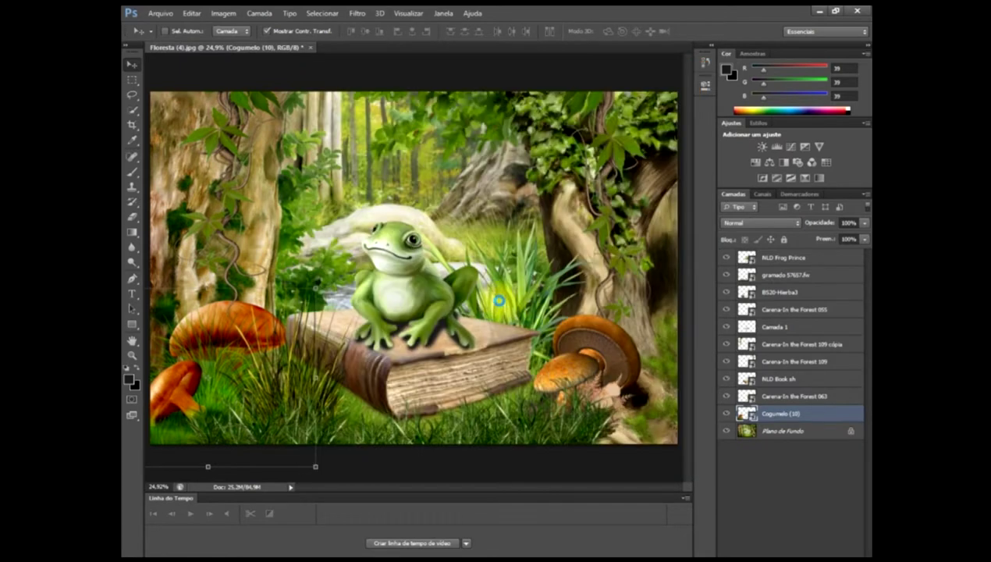
pyautogui.moveTo(466, 165); pyautogui.dragTo(529, 86)
pyautogui.moveTo(441, 224)
pyautogui.mouseDown()
pyautogui.moveTo(522, 231)
pyautogui.moveTo(526, 262)
pyautogui.mouseUp()
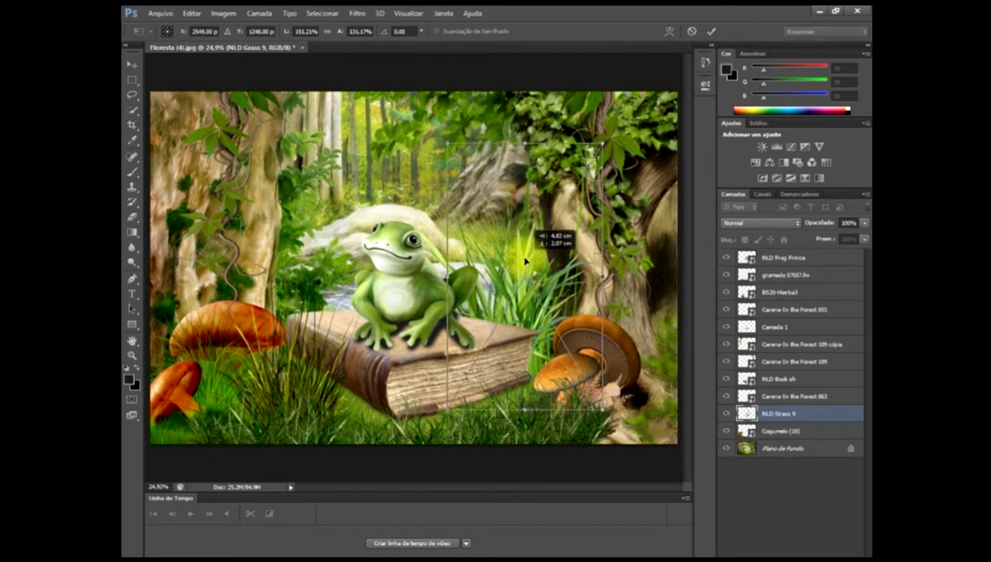
pyautogui.press('Return')
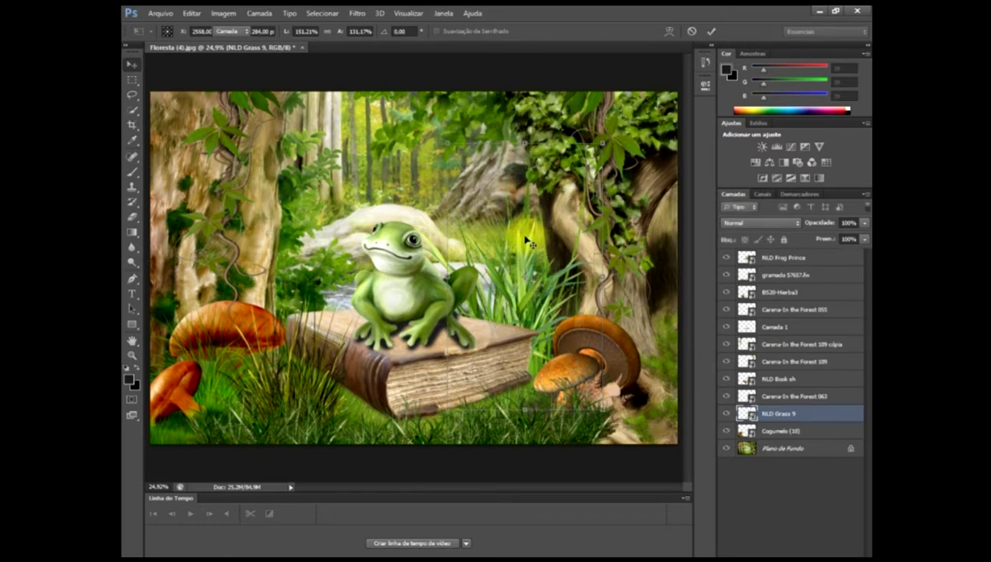
# - Place BS20-Hierba1, shrink it to about 41% and set it at the book's lower left
pyautogui.click(162, 13)
pyautogui.click(197, 205)
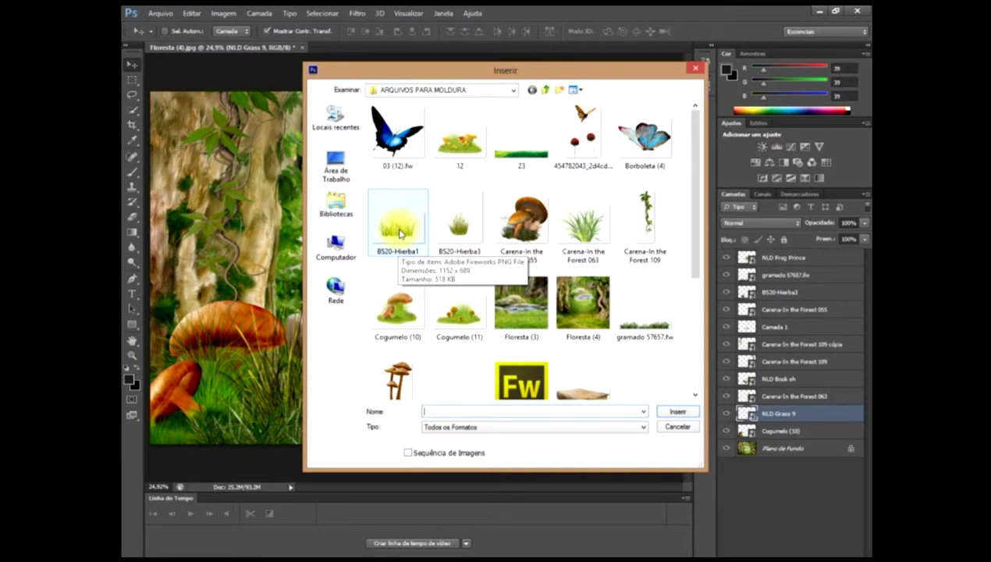
pyautogui.doubleClick(400, 232)
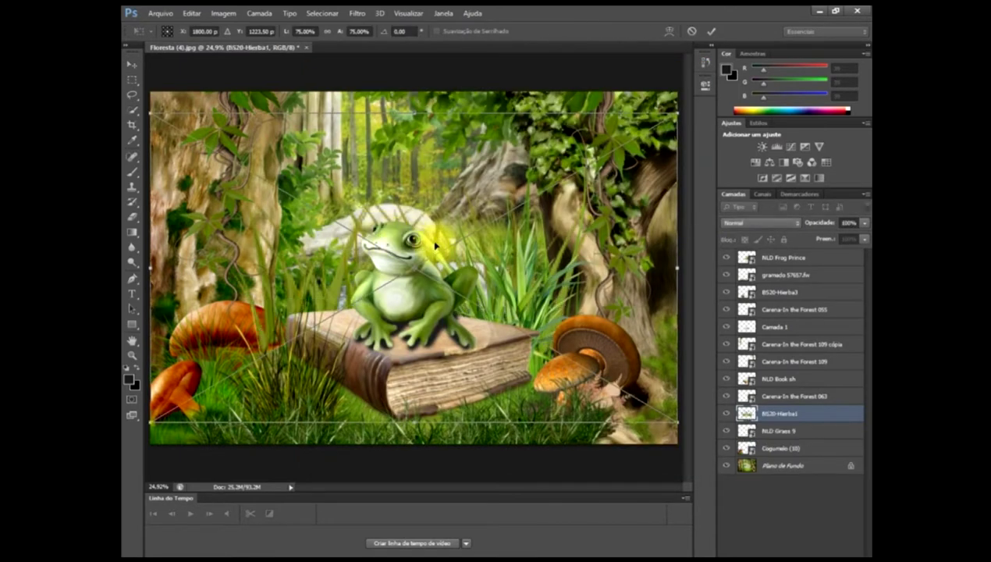
pyautogui.moveTo(677, 112); pyautogui.dragTo(439, 251)
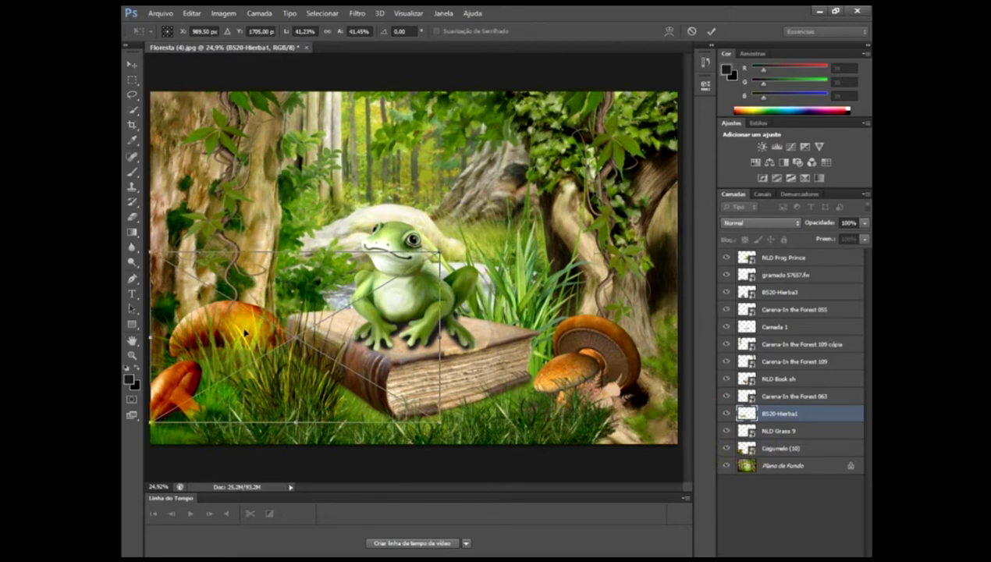
pyautogui.moveTo(242, 332); pyautogui.dragTo(328, 355)
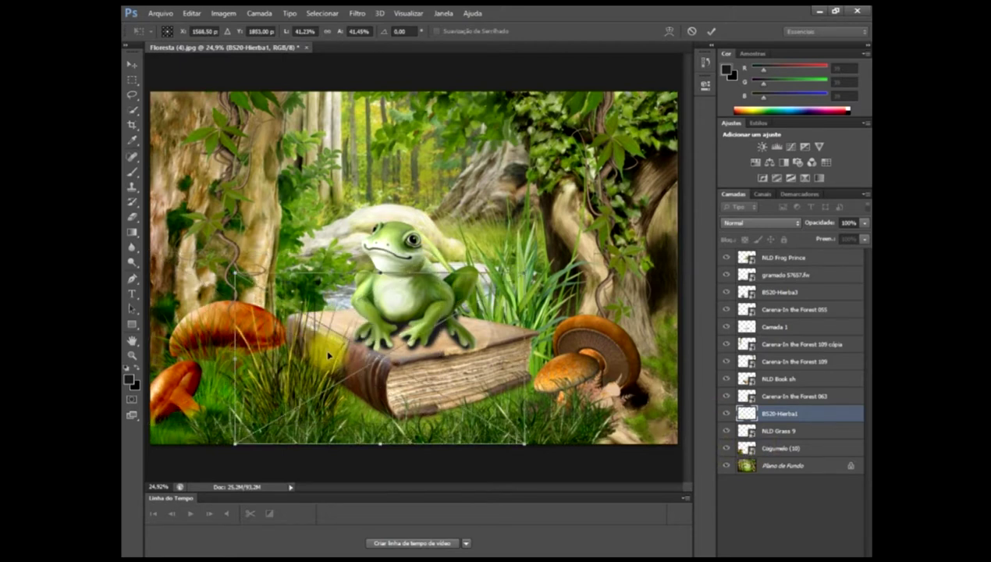
pyautogui.press('Return')
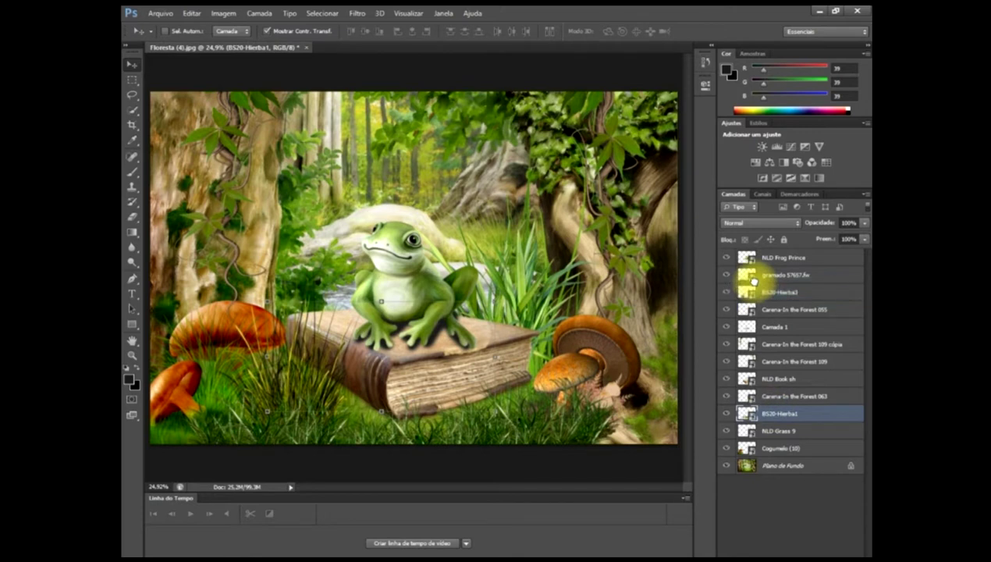
# - Stack the BS20-Hierba1 layer above BS20-Hierba3 and nudge the grass slightly lower
pyautogui.moveTo(771, 414); pyautogui.dragTo(753, 290)
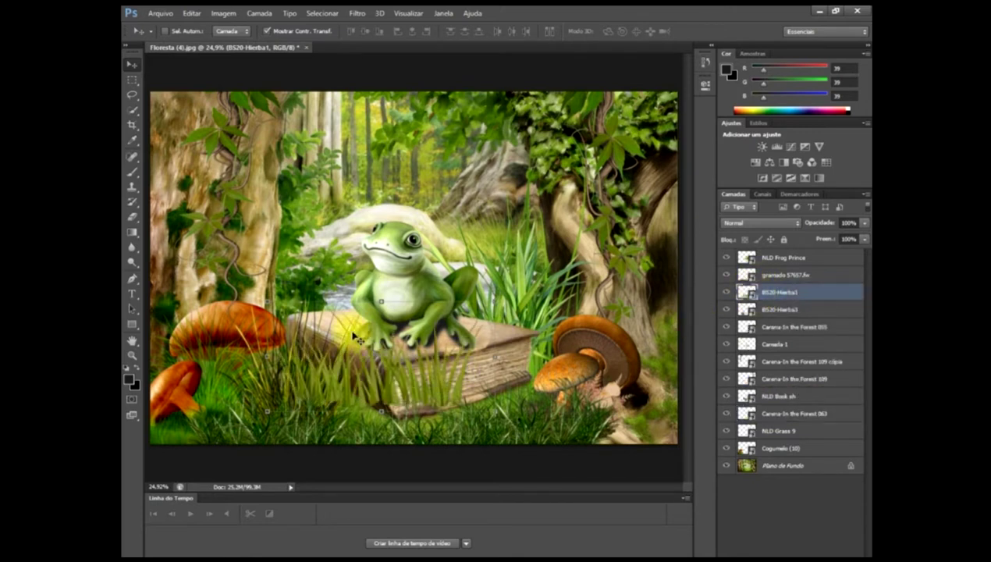
pyautogui.moveTo(418, 394); pyautogui.dragTo(411, 426)
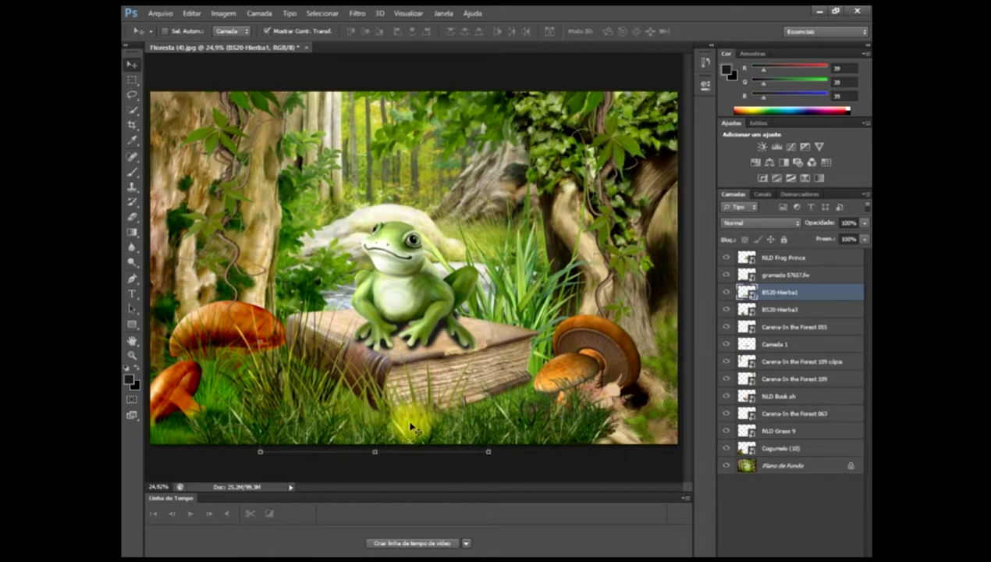
pyautogui.click(148, 15)
# - Place the Lilas mushroom cluster at the left edge, shrink it, and layer it below NLD Grass 9
pyautogui.click(191, 201)
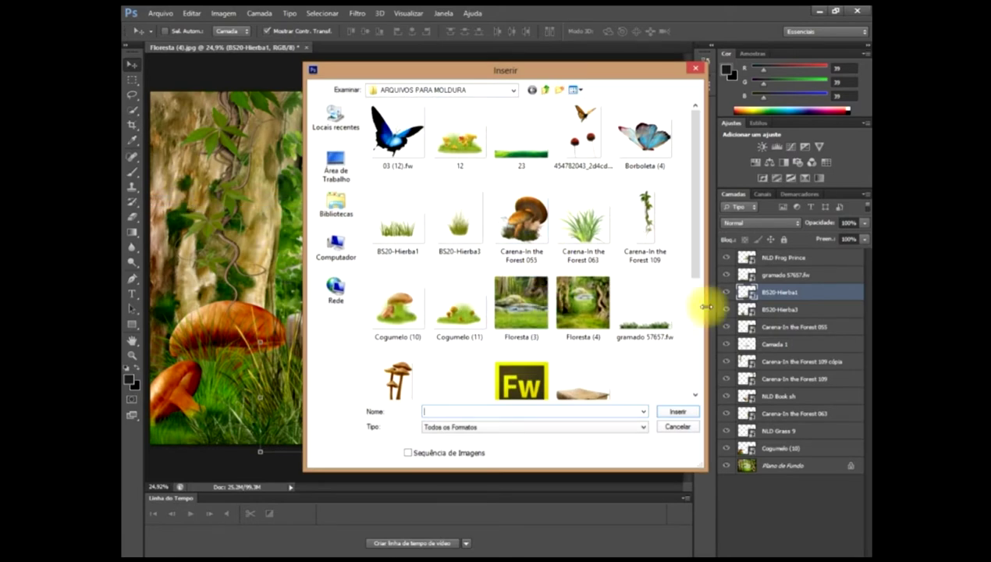
pyautogui.moveTo(695, 250); pyautogui.dragTo(692, 284)
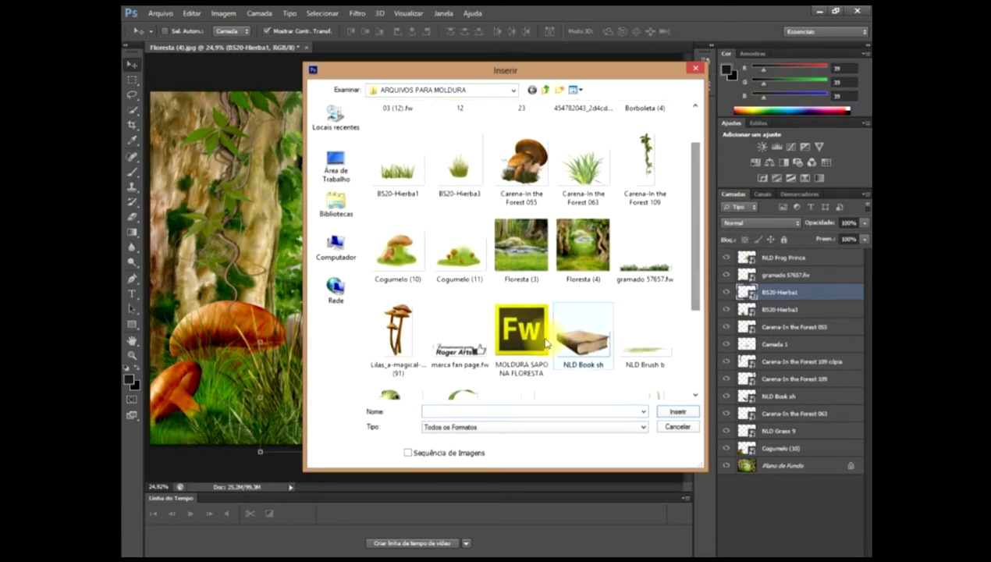
pyautogui.doubleClick(394, 328)
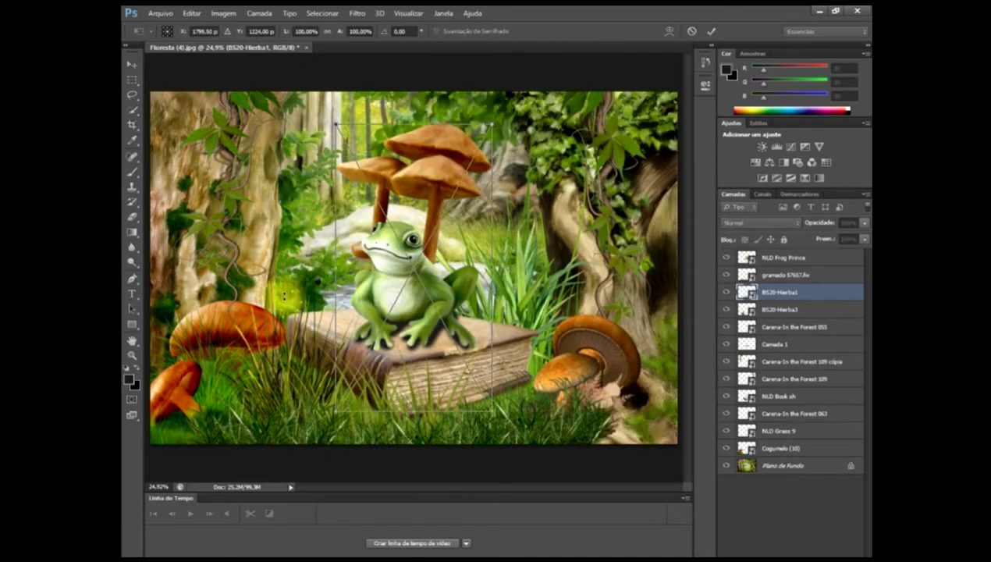
pyautogui.moveTo(435, 176)
pyautogui.mouseDown()
pyautogui.moveTo(252, 186)
pyautogui.moveTo(266, 186)
pyautogui.mouseUp()
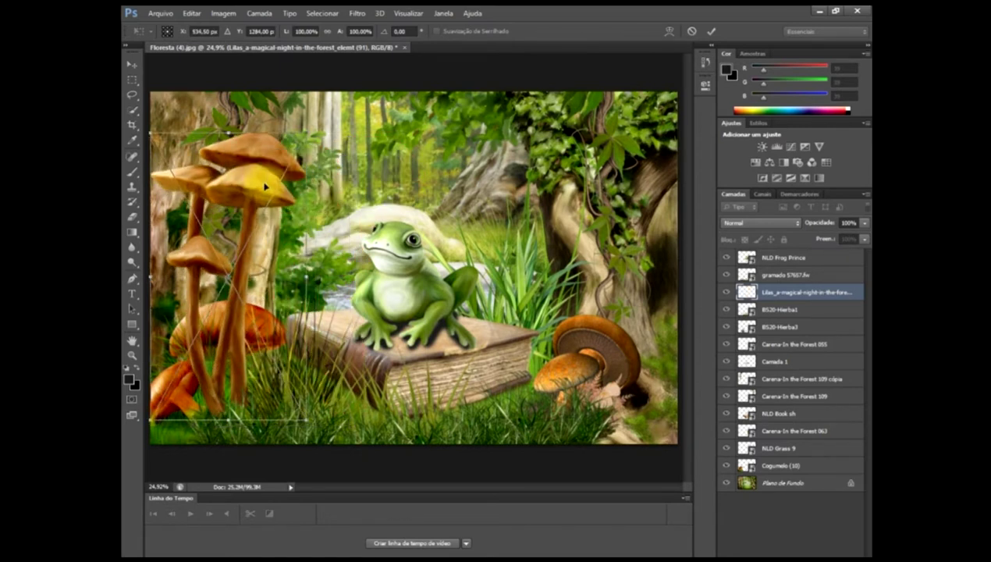
pyautogui.moveTo(304, 134); pyautogui.dragTo(259, 190)
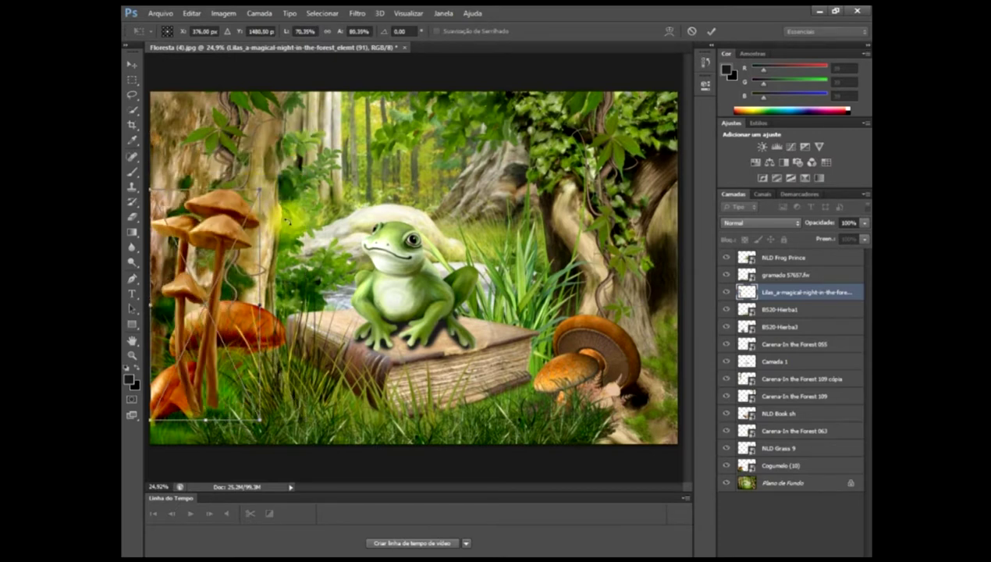
pyautogui.doubleClick(224, 222)
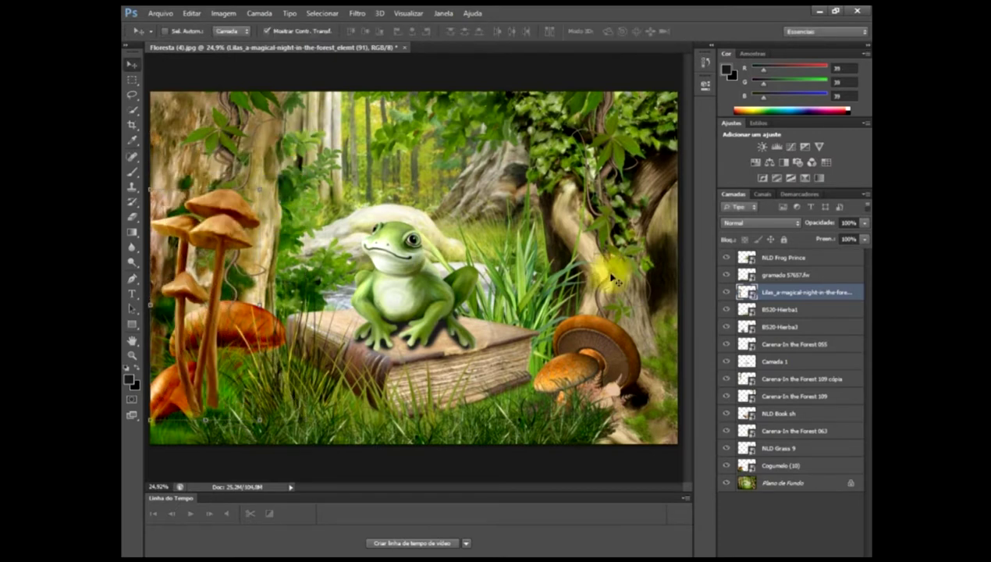
pyautogui.moveTo(769, 294); pyautogui.dragTo(757, 435)
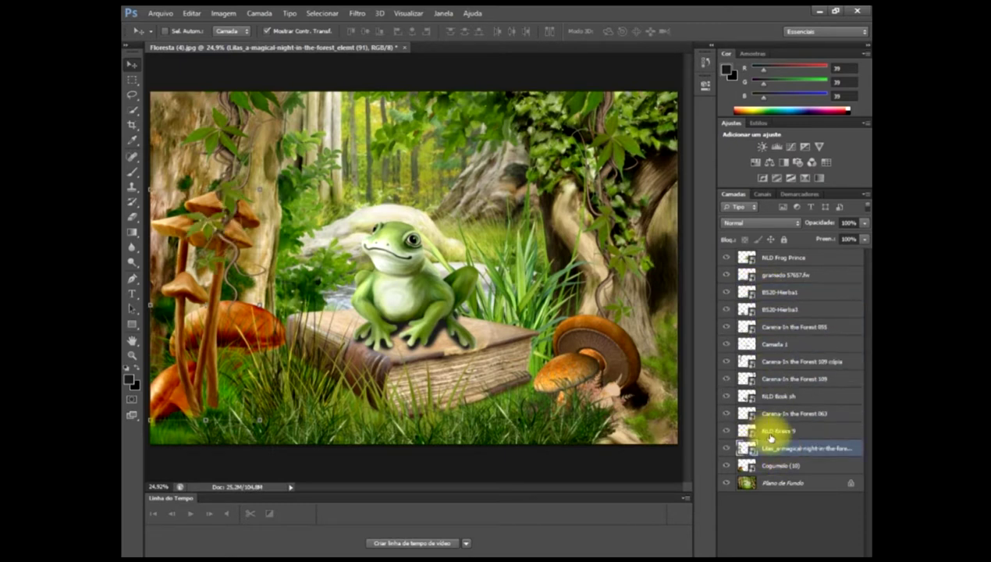
# - Drop the Lilas layer to just above Plano de Fundo and shift the cluster up and right
pyautogui.moveTo(770, 450)
pyautogui.mouseDown()
pyautogui.moveTo(770, 477)
pyautogui.moveTo(780, 451)
pyautogui.moveTo(769, 472)
pyautogui.mouseUp()
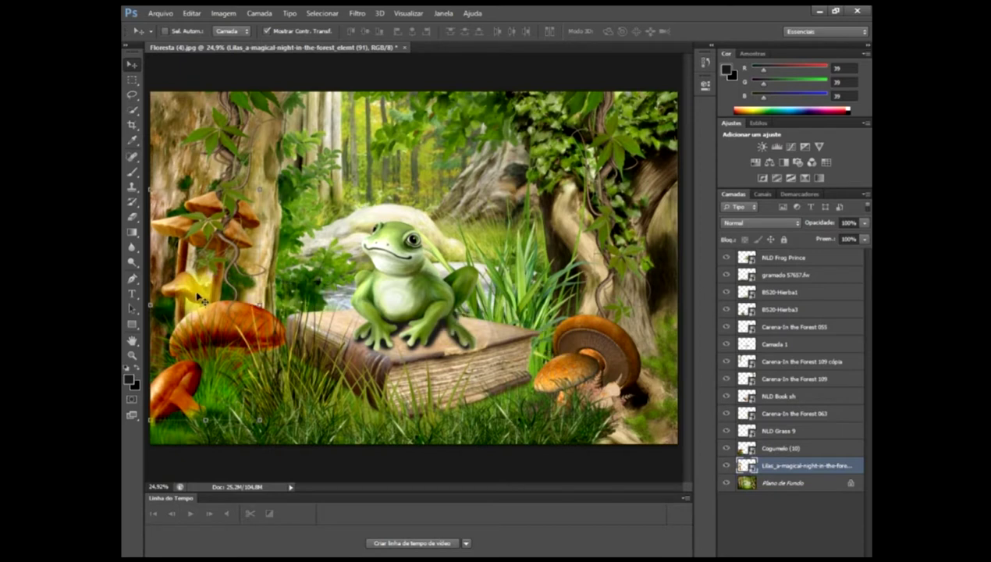
pyautogui.moveTo(196, 293); pyautogui.dragTo(244, 294)
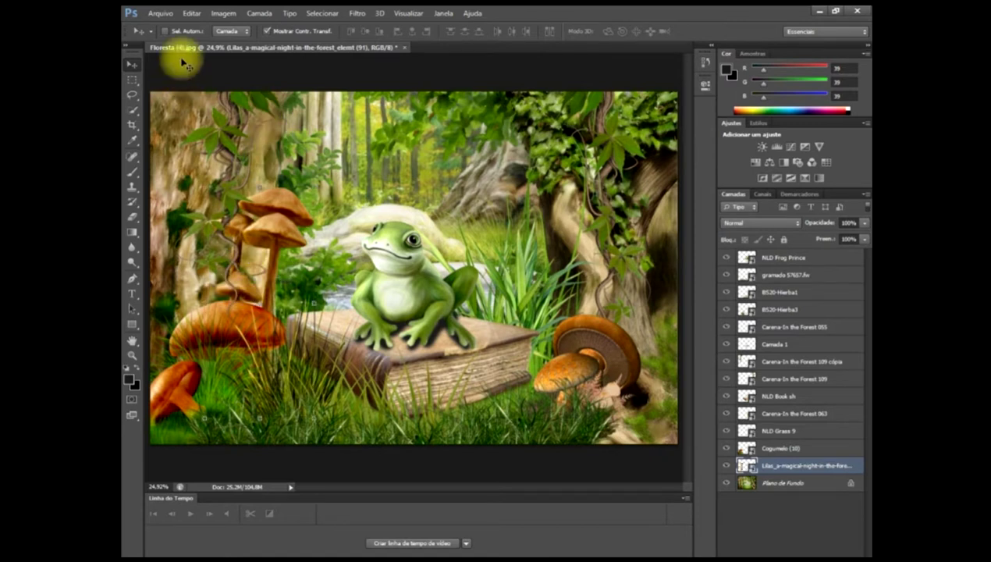
# - Place NLD Pendant Leaves and move it up and right over the tree
pyautogui.click(162, 13)
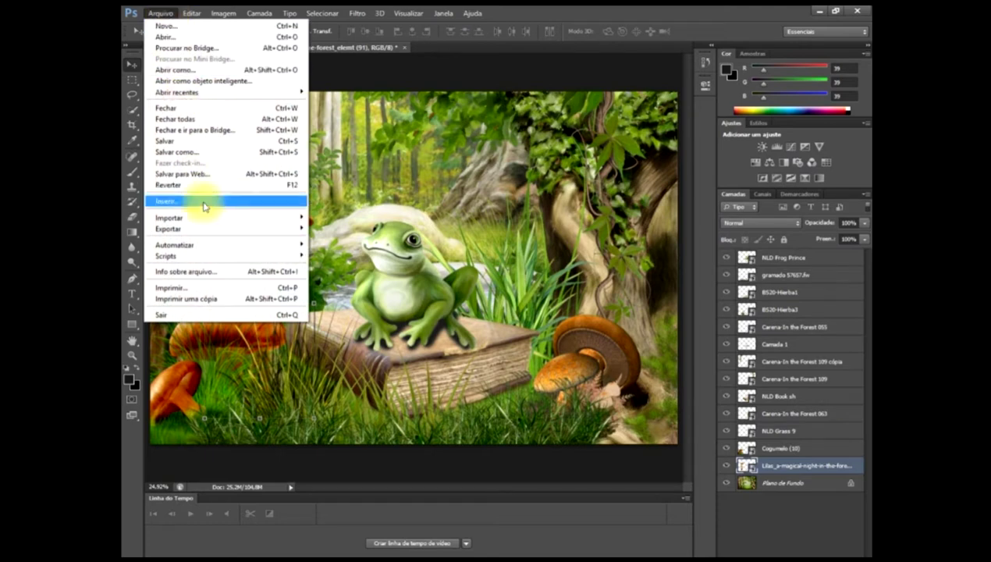
pyautogui.click(203, 201)
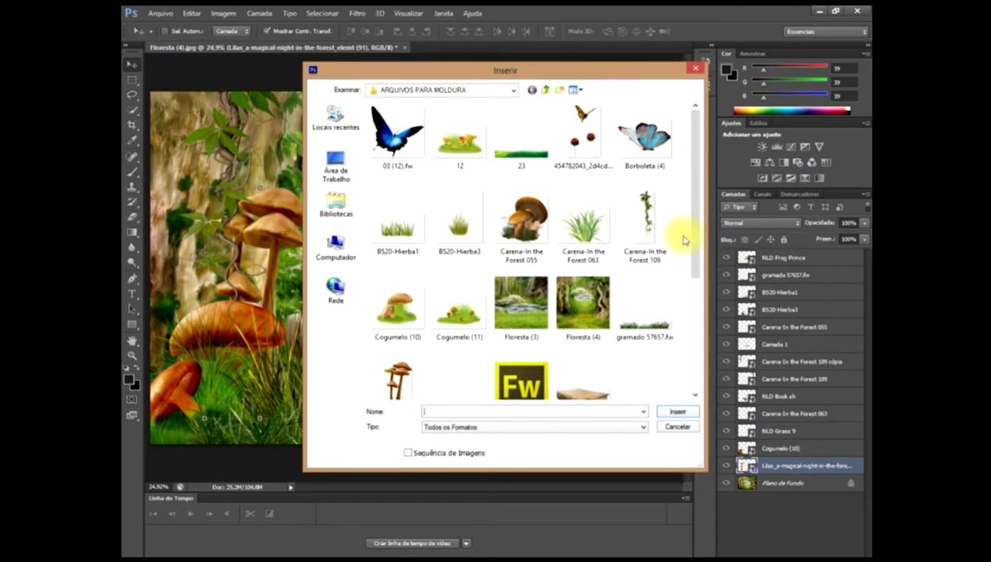
pyautogui.moveTo(699, 223); pyautogui.dragTo(694, 328)
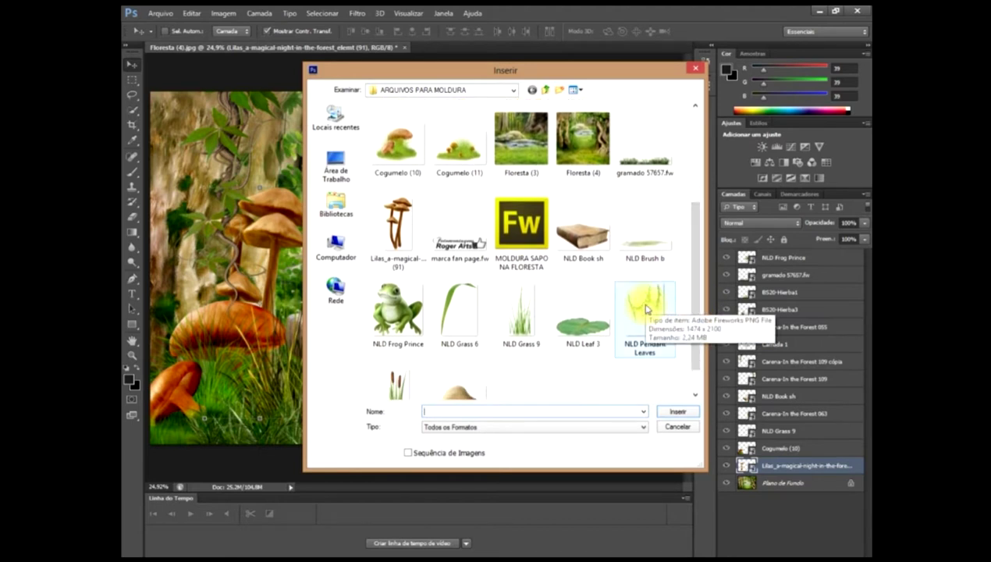
pyautogui.doubleClick(646, 309)
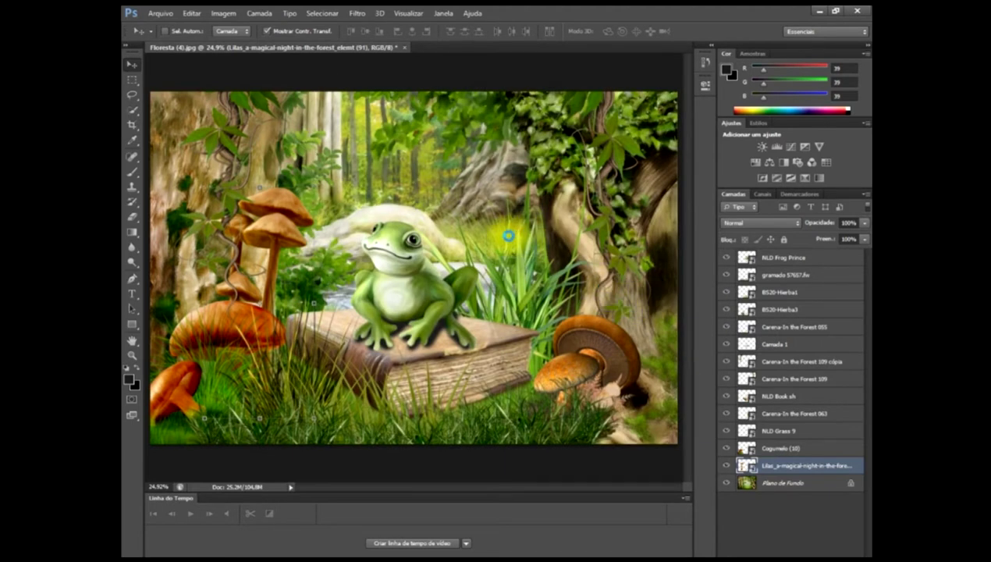
pyautogui.moveTo(549, 183); pyautogui.dragTo(625, 150)
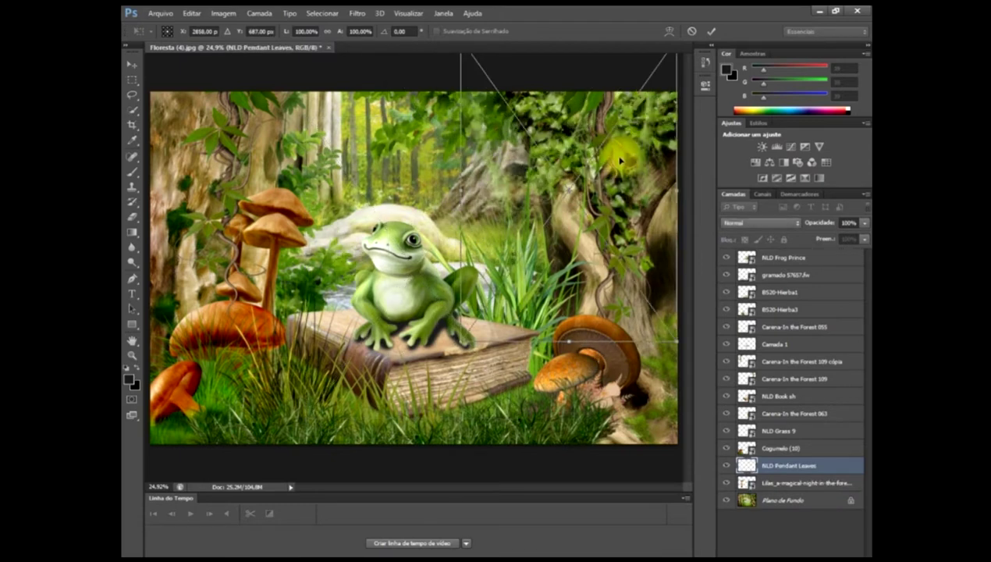
pyautogui.press('Return')
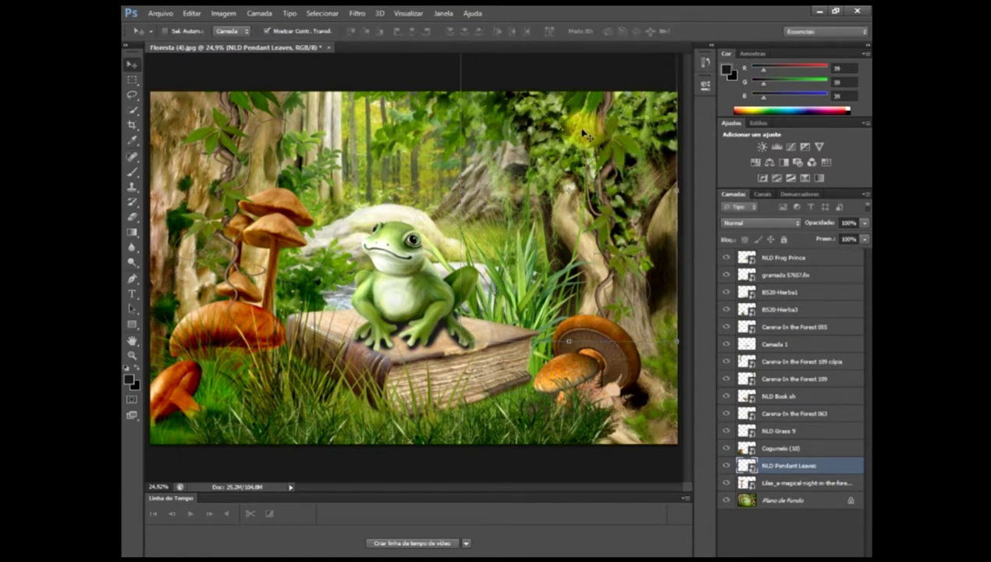
# - Toggle the leaves' visibility to compare, then reorder the layer between Cogumelo (10) and Lilas
pyautogui.click(725, 467)
pyautogui.click(726, 466)
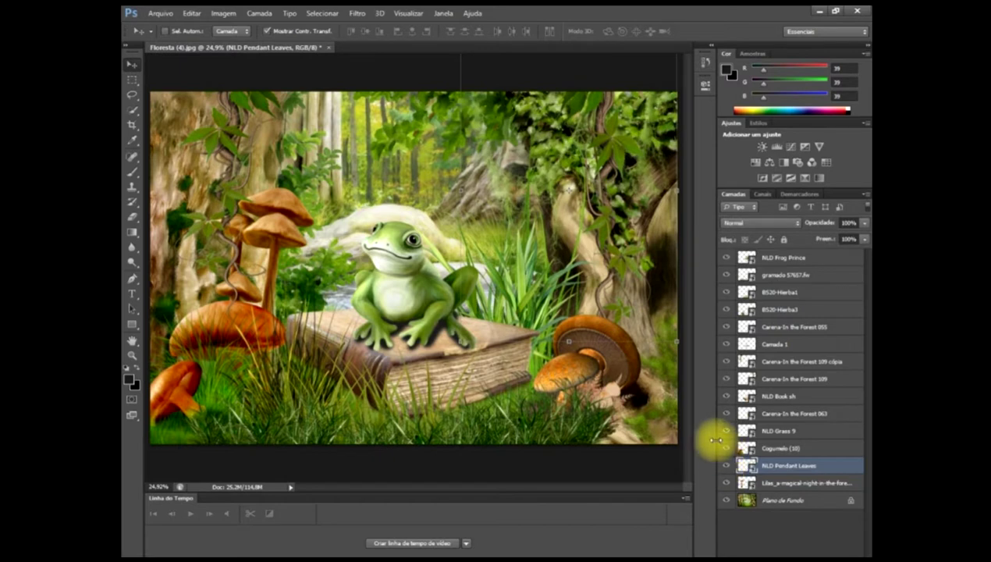
pyautogui.moveTo(785, 467); pyautogui.dragTo(800, 467)
# - Duplicate the NLD Pendant Leaves layer and drag the copy toward the left
pyautogui.rightClick(778, 468)
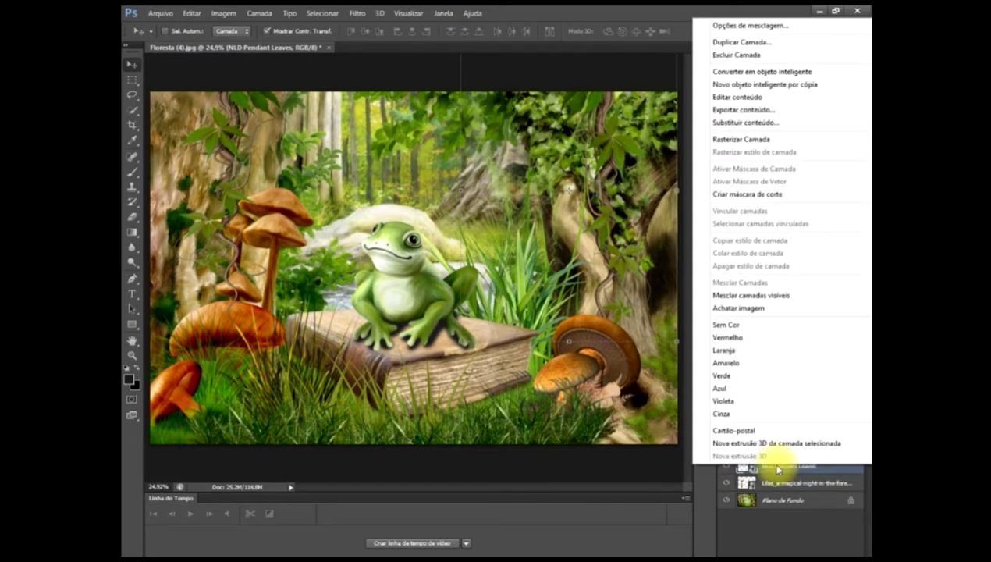
pyautogui.click(726, 43)
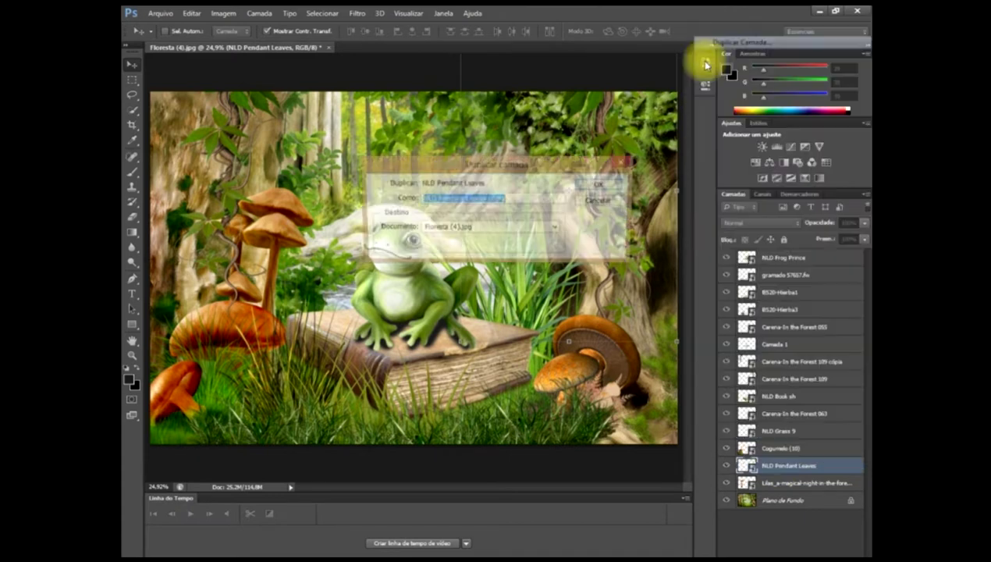
pyautogui.click(599, 186)
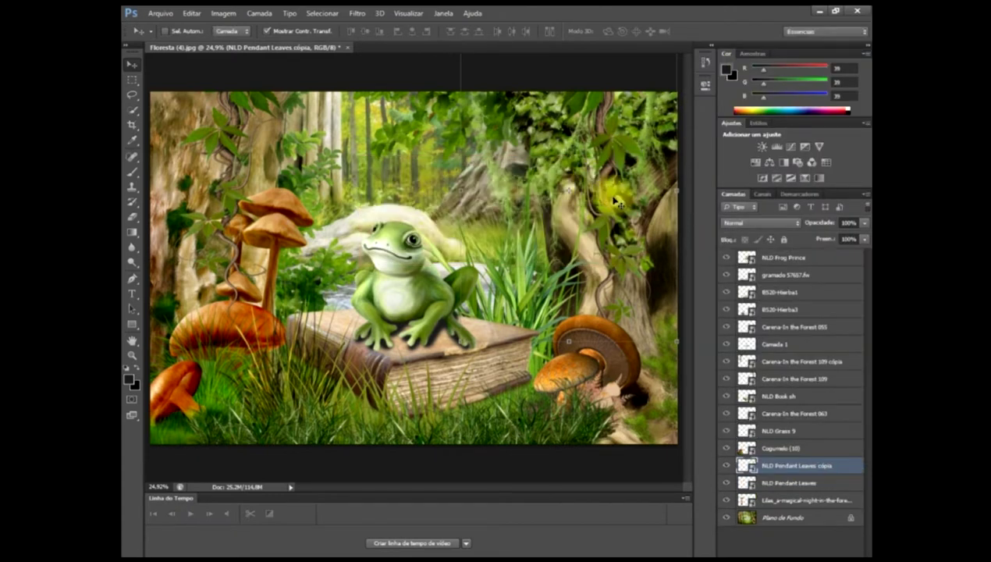
pyautogui.moveTo(596, 179)
pyautogui.mouseDown()
pyautogui.moveTo(658, 185)
pyautogui.moveTo(273, 178)
pyautogui.moveTo(421, 173)
pyautogui.moveTo(282, 165)
pyautogui.moveTo(294, 144)
pyautogui.moveTo(295, 160)
pyautogui.mouseUp()
# - Free-transform the NLD Pendant Leaves cópia layer, flipping it horizontally for the top-left corner
pyautogui.hotkey('ctrl', 't')
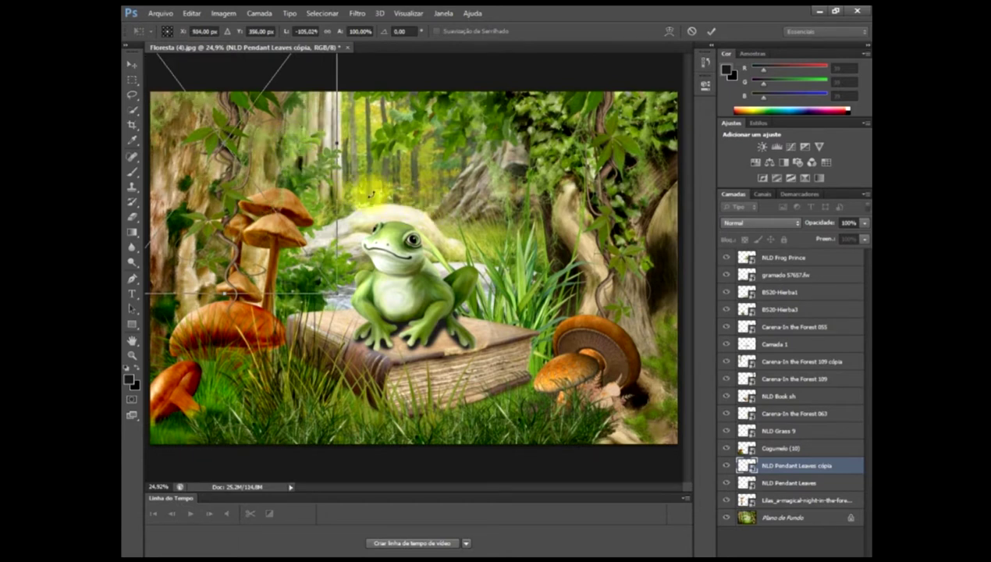
pyautogui.click(160, 14)
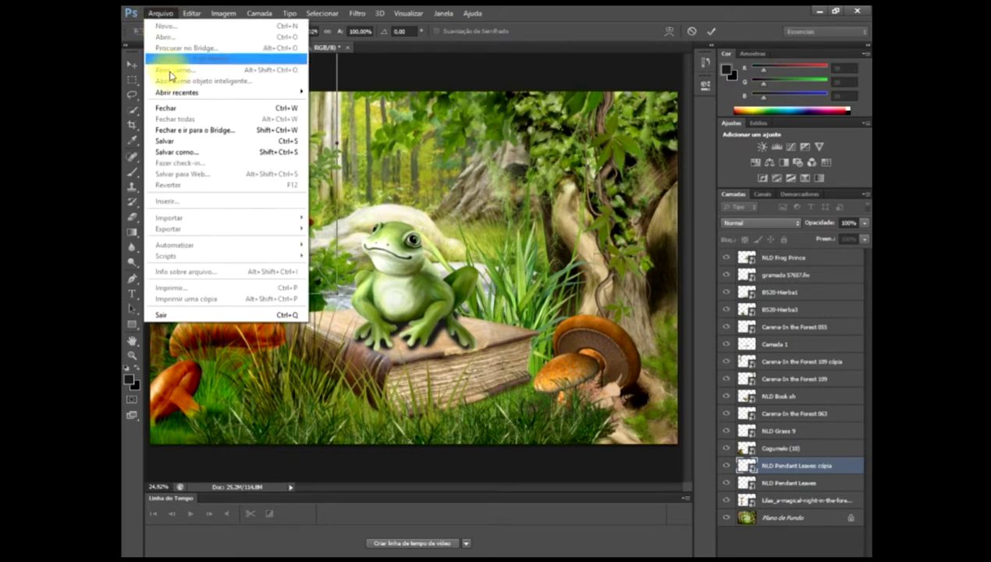
pyautogui.click(160, 14)
pyautogui.click(538, 11)
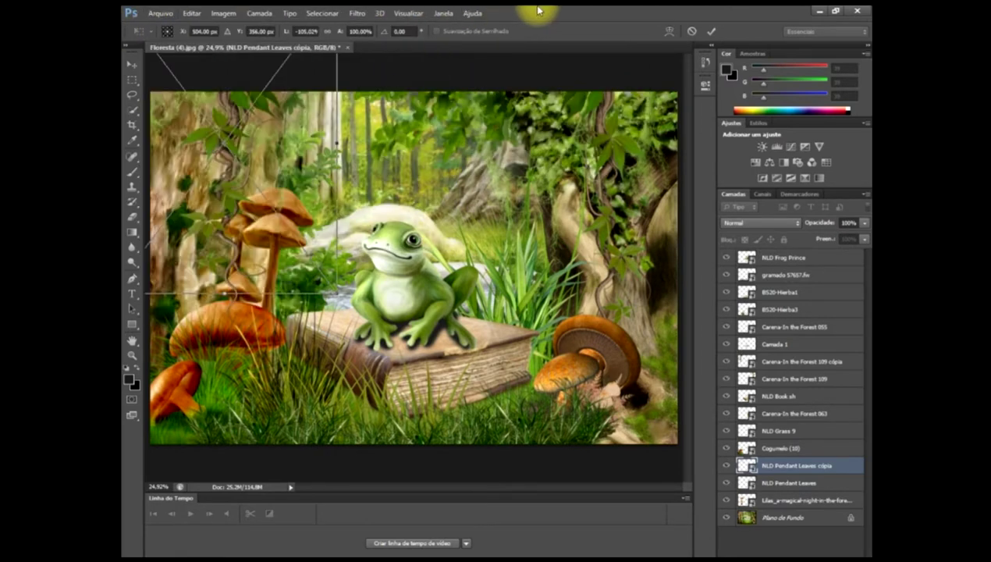
# - Commit the mirrored leaves, then place 03 (12).fw, accepting the Fireworks data warning
pyautogui.doubleClick(221, 156)
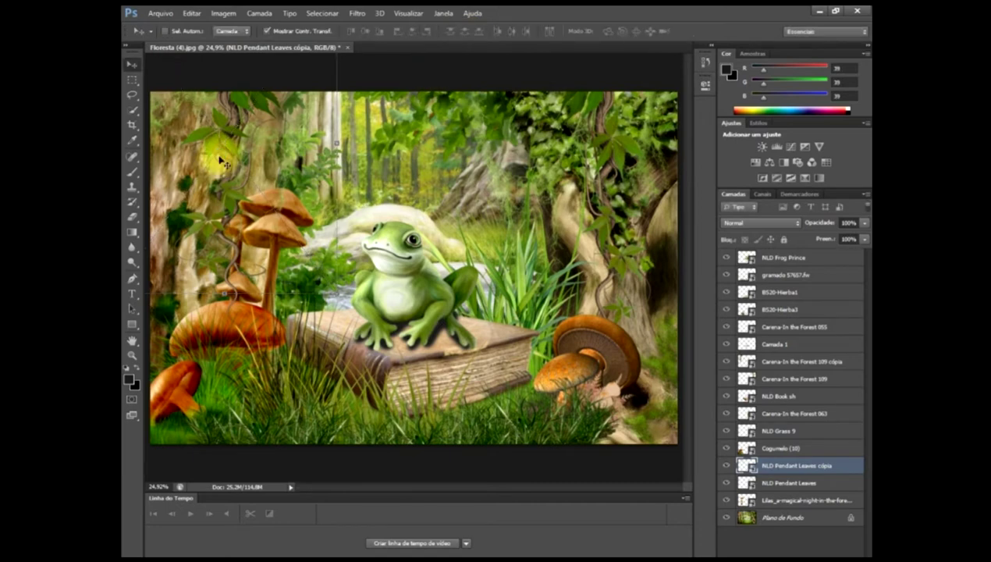
pyautogui.click(160, 13)
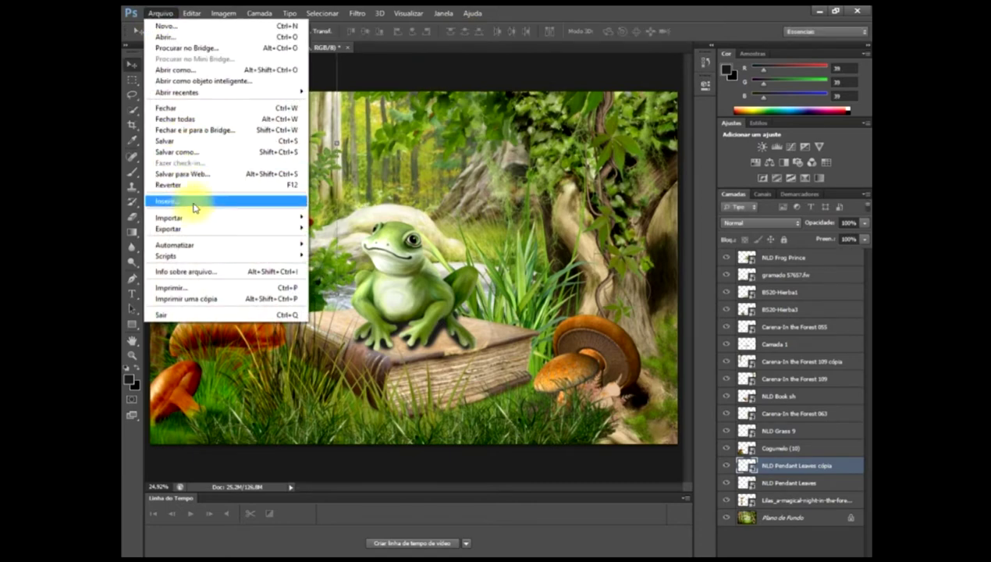
pyautogui.click(194, 202)
pyautogui.click(396, 153)
pyautogui.doubleClick(394, 152)
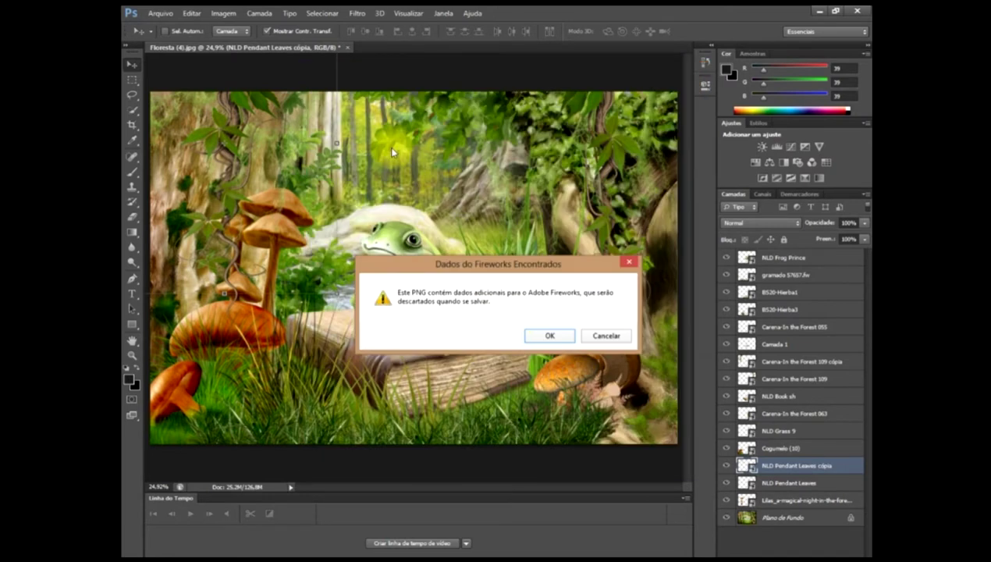
pyautogui.click(552, 337)
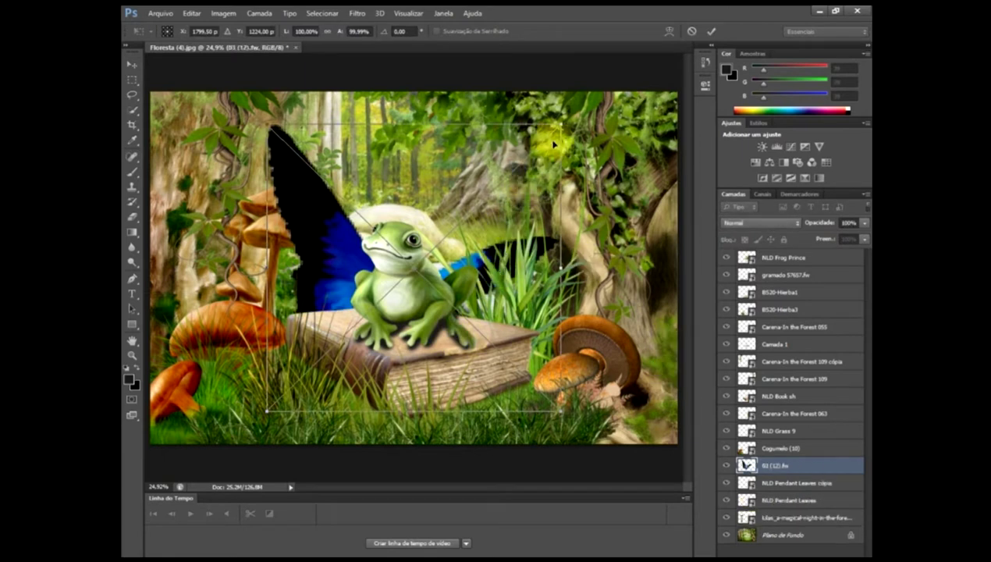
# - Shrink the blue butterfly to a small size just above the left mushrooms
pyautogui.moveTo(556, 124)
pyautogui.mouseDown()
pyautogui.moveTo(346, 356)
pyautogui.moveTo(295, 143)
pyautogui.mouseUp()
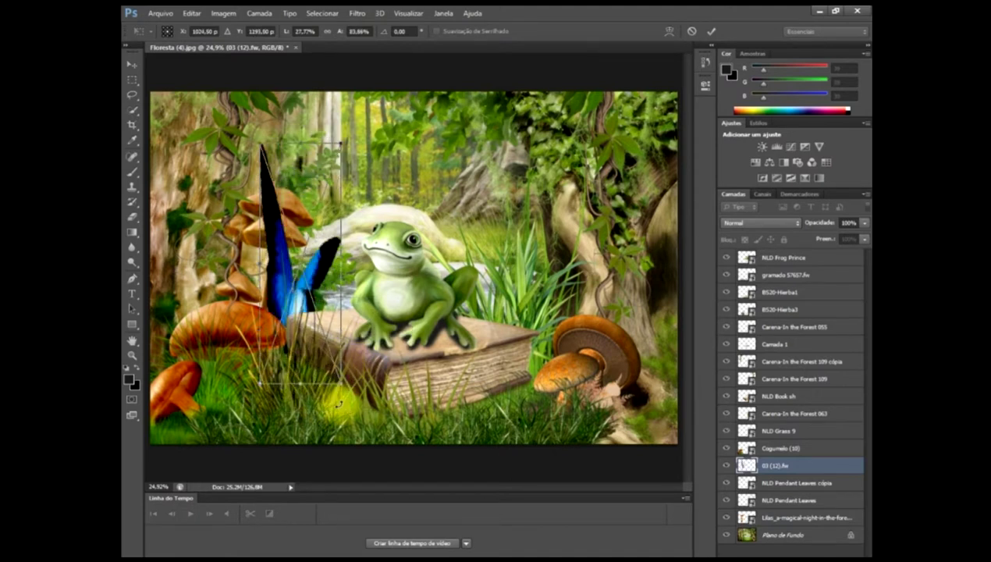
pyautogui.moveTo(341, 383)
pyautogui.mouseDown()
pyautogui.moveTo(349, 202)
pyautogui.moveTo(320, 184)
pyautogui.mouseUp()
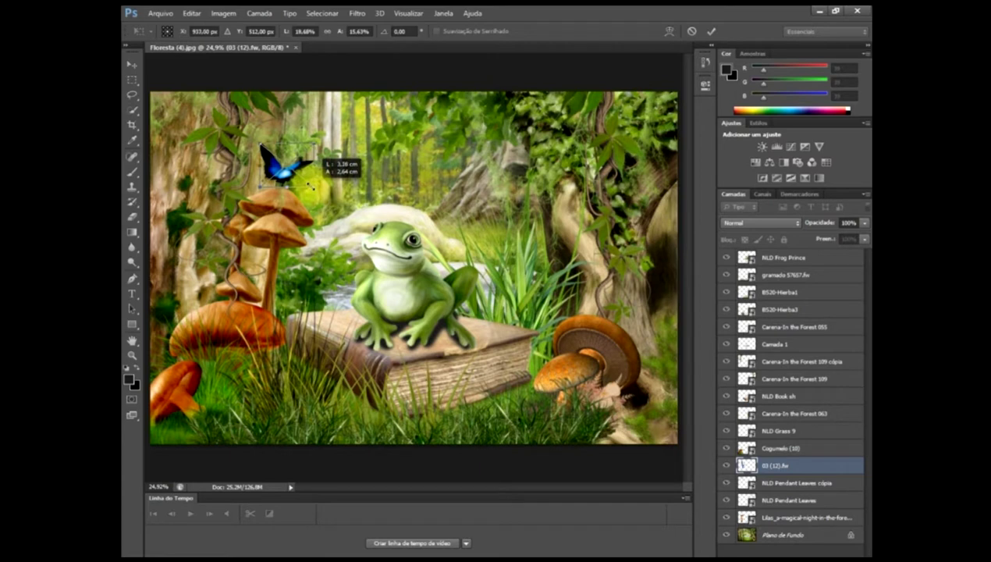
pyautogui.moveTo(312, 189); pyautogui.dragTo(292, 186)
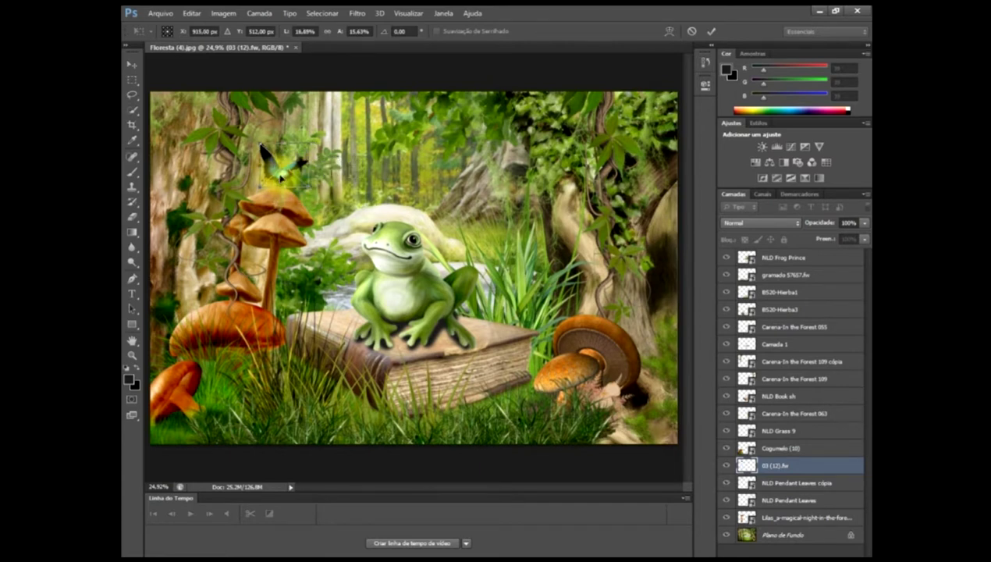
pyautogui.press('Return')
pyautogui.click(160, 13)
# - Place Borboleta (4), shrink it and tilt it slightly near the top-right treetops
pyautogui.click(181, 203)
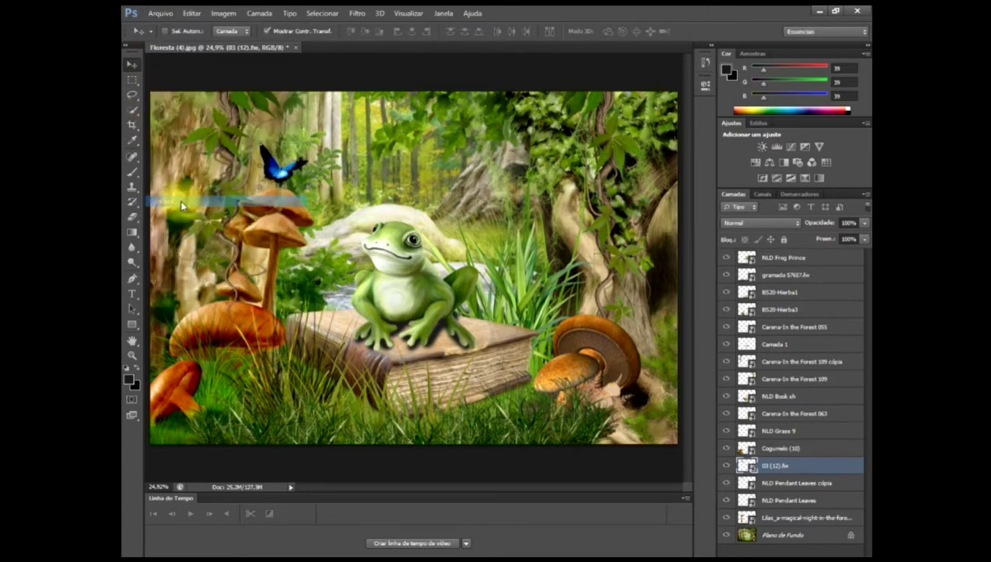
pyautogui.click(656, 152)
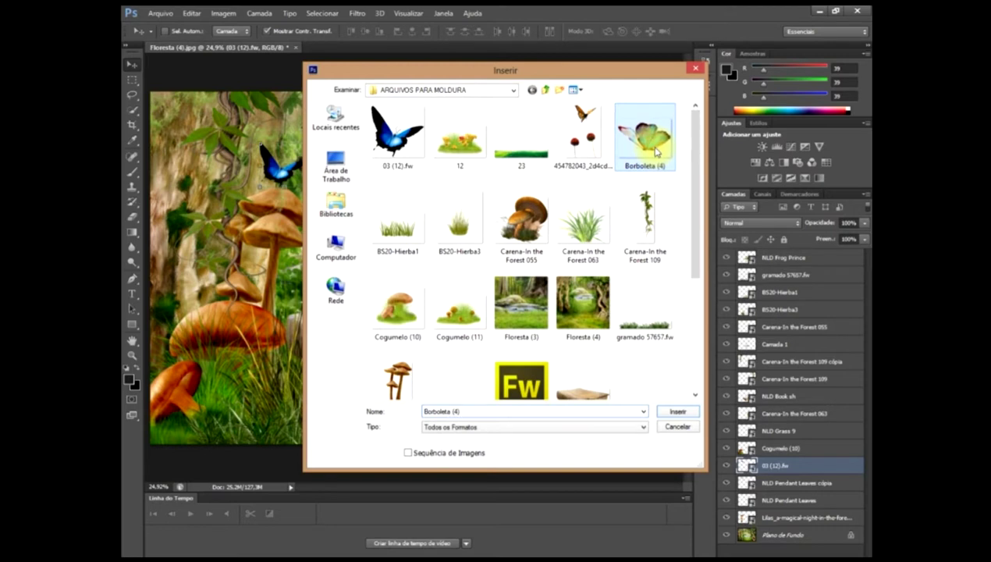
pyautogui.doubleClick(655, 152)
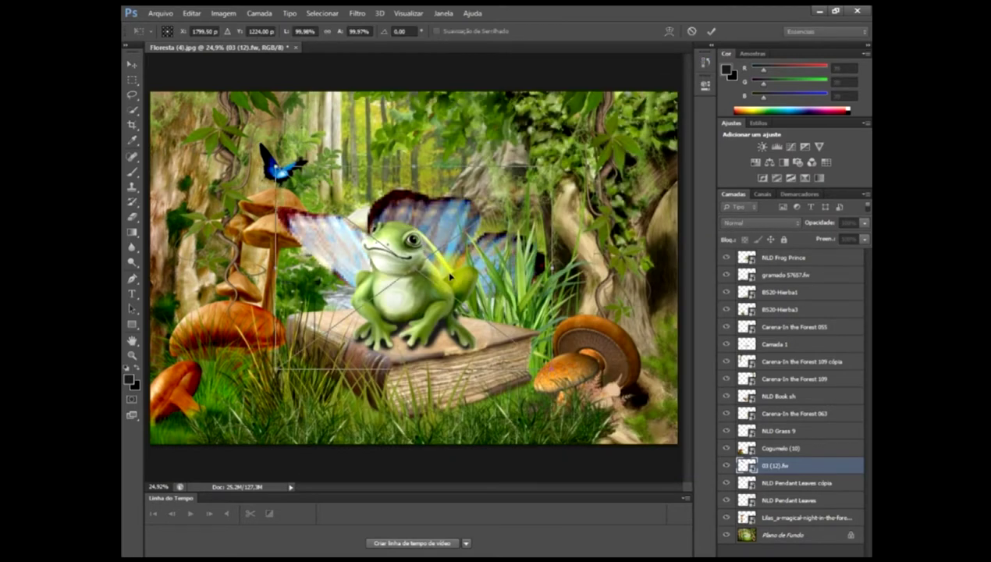
pyautogui.moveTo(277, 167); pyautogui.dragTo(448, 264)
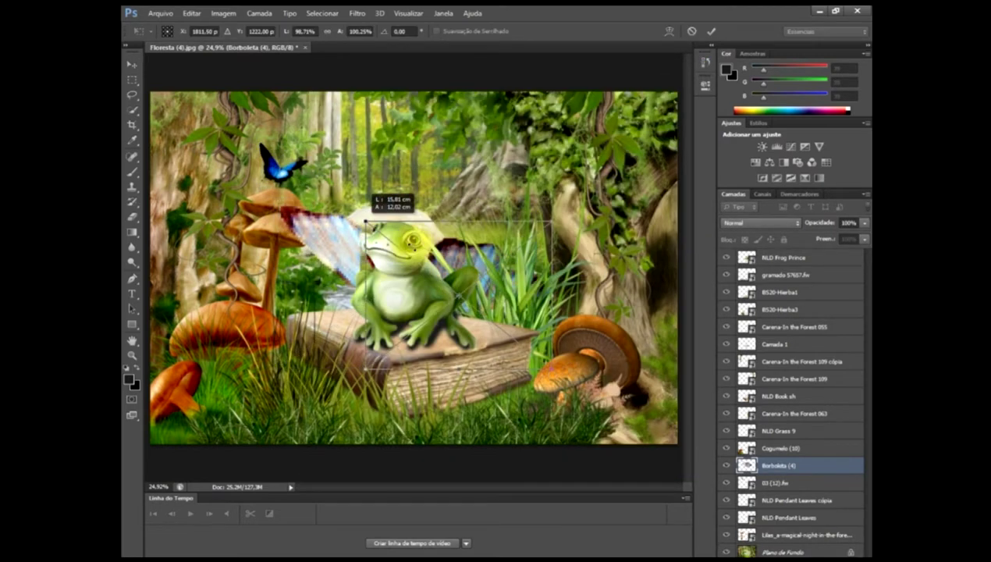
pyautogui.moveTo(448, 263)
pyautogui.mouseDown()
pyautogui.moveTo(528, 355)
pyautogui.moveTo(552, 168)
pyautogui.moveTo(521, 128)
pyautogui.mouseUp()
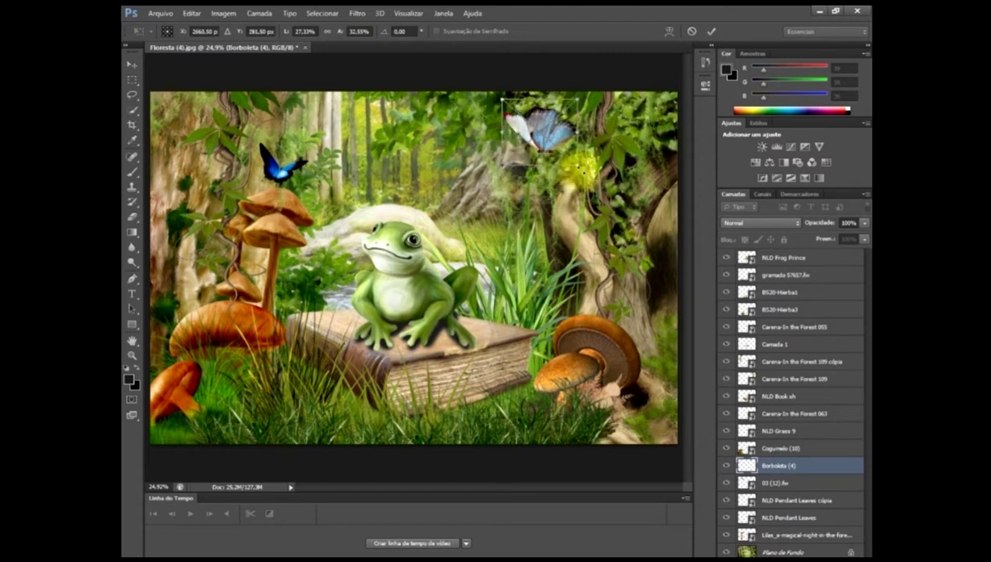
pyautogui.moveTo(564, 146); pyautogui.dragTo(571, 161)
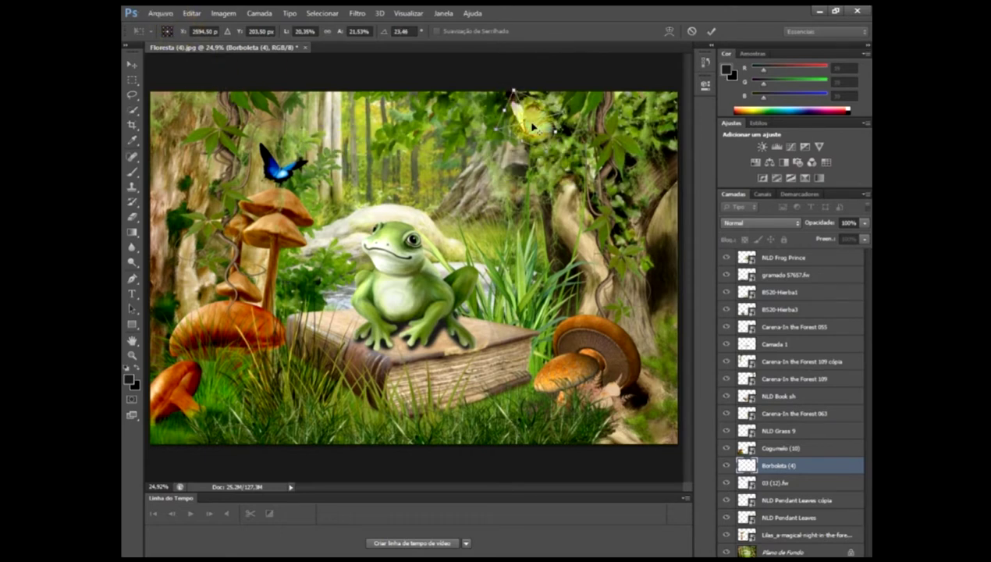
pyautogui.press('Return')
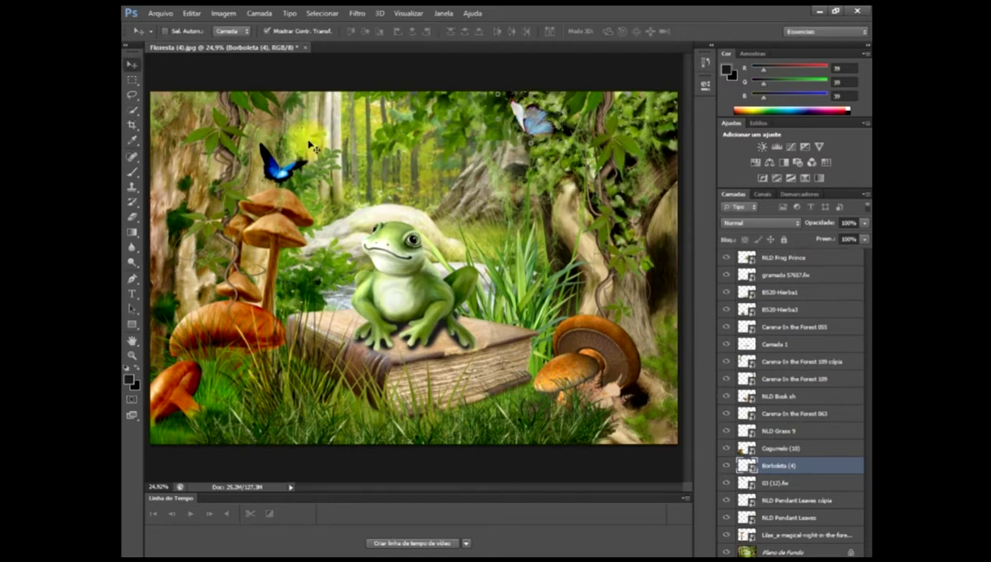
# - Place NLD Grass 6 beside the frog, undoing an unwanted rotation before committing
pyautogui.click(161, 13)
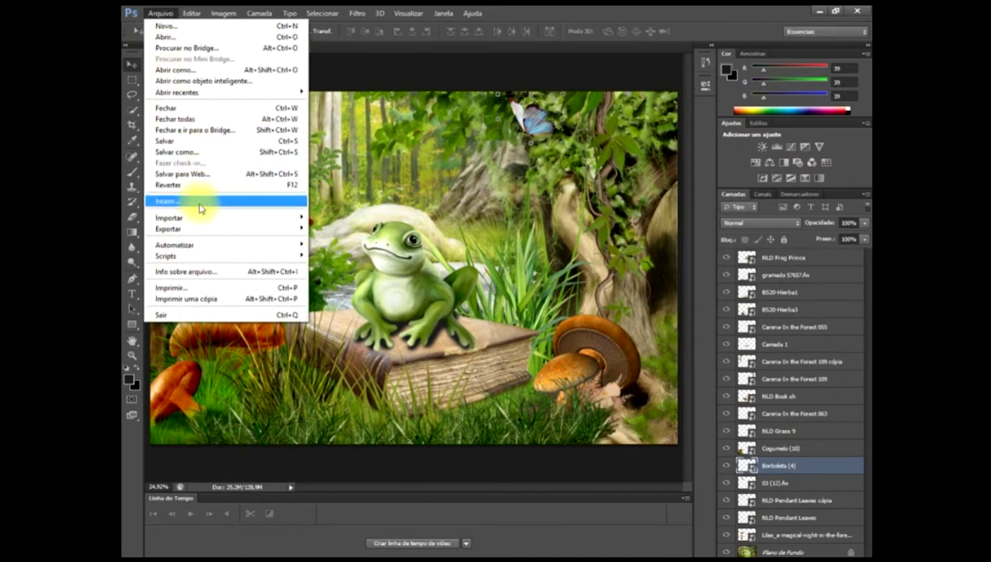
pyautogui.click(199, 201)
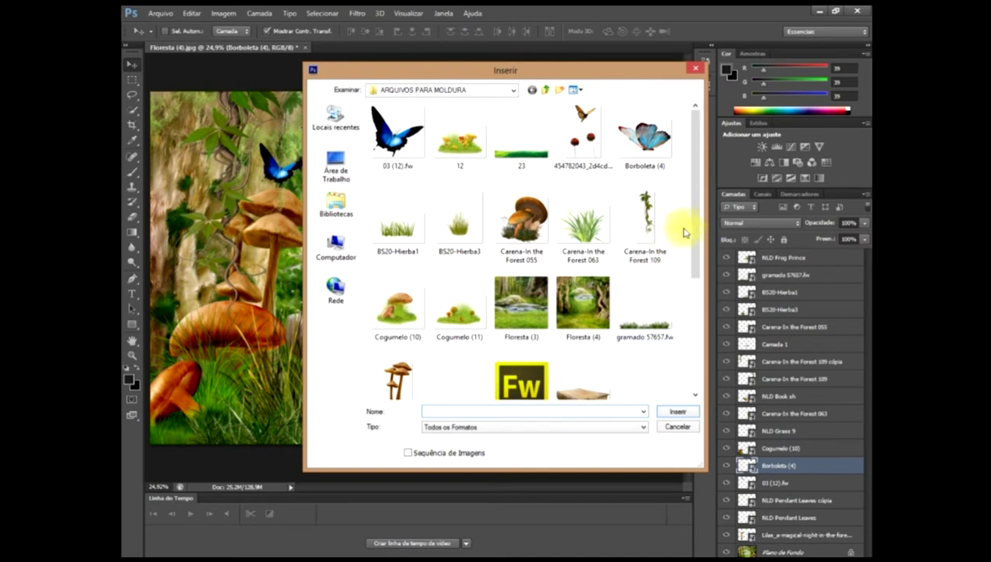
pyautogui.moveTo(697, 216); pyautogui.dragTo(694, 341)
pyautogui.click(457, 307)
pyautogui.moveTo(458, 306)
pyautogui.mouseDown()
pyautogui.moveTo(397, 275)
pyautogui.moveTo(493, 247)
pyautogui.moveTo(580, 250)
pyautogui.moveTo(321, 231)
pyautogui.moveTo(446, 221)
pyautogui.moveTo(538, 234)
pyautogui.mouseUp()
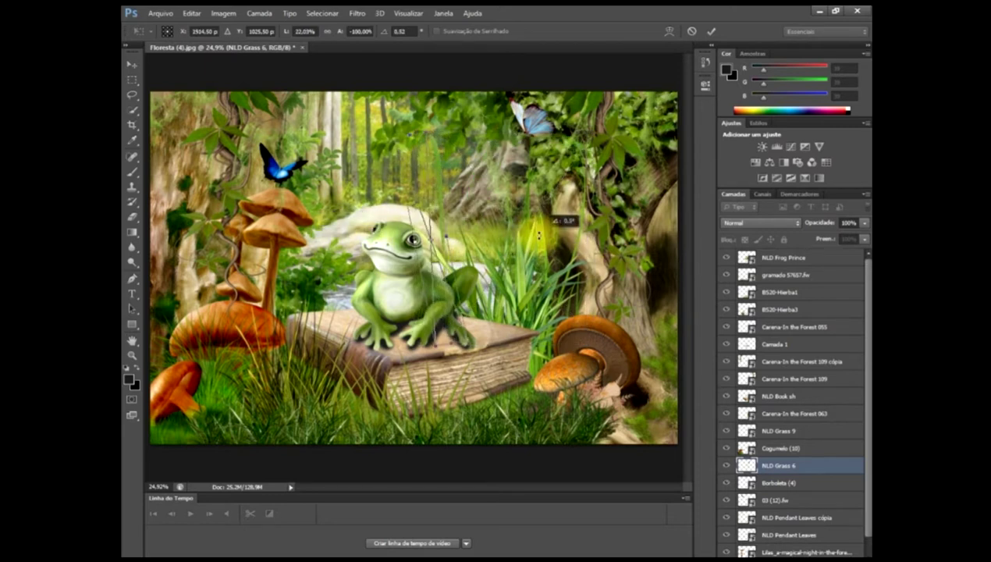
pyautogui.hotkey('ctrl', 'z')
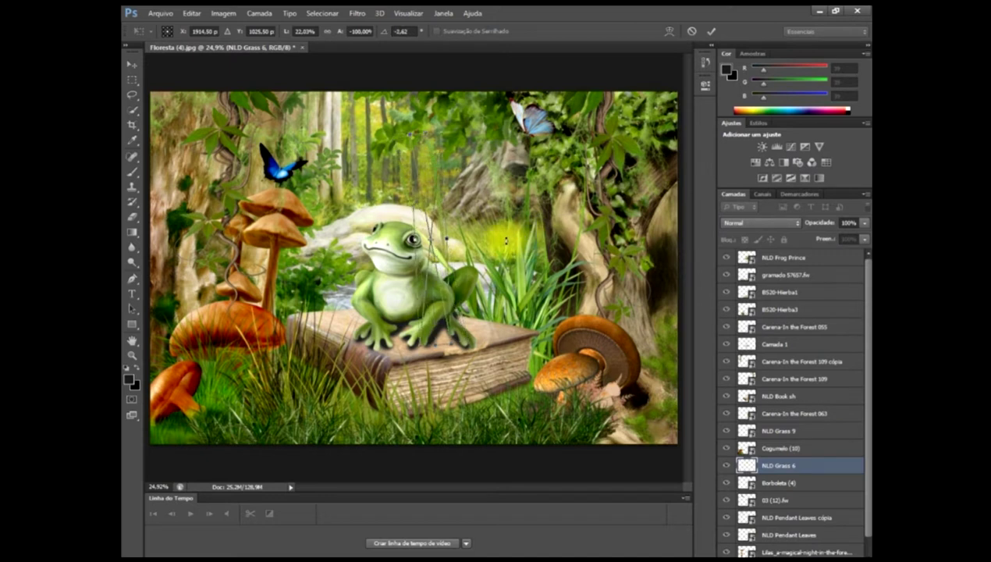
pyautogui.click(190, 13)
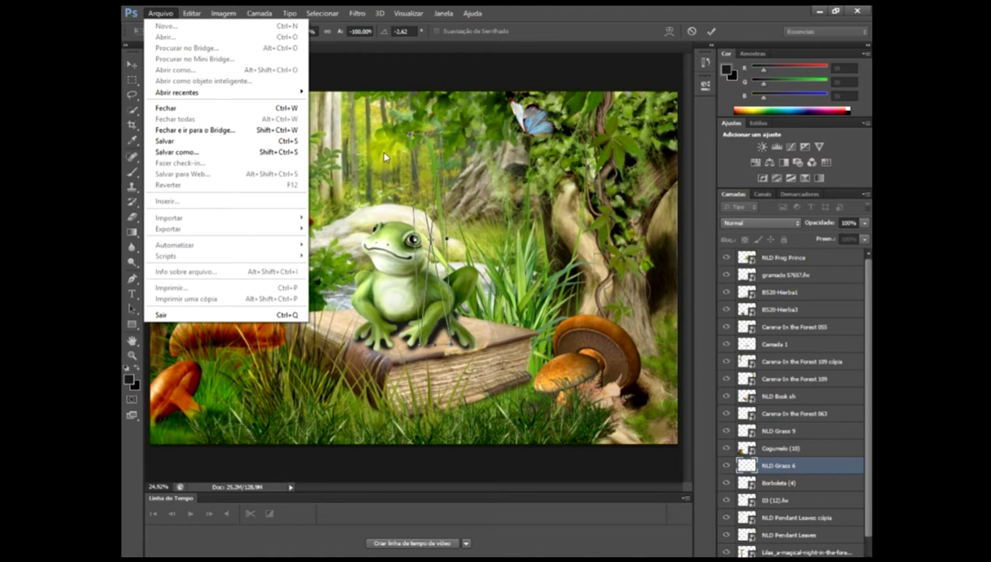
pyautogui.click(436, 203)
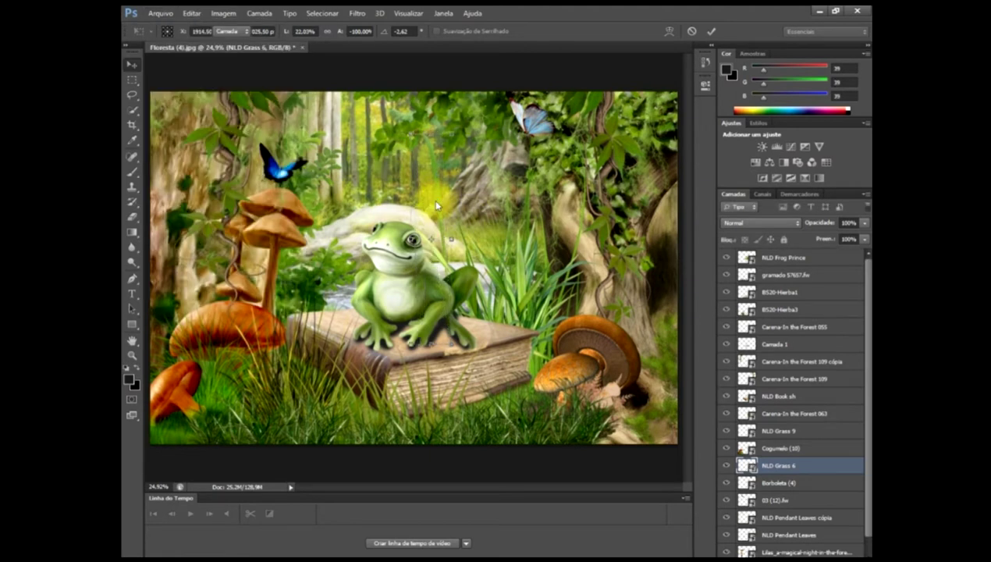
pyautogui.press('Return')
# - Enlarge the NLD Grass 6 clump slightly and tilt it about 13 degrees
pyautogui.hotkey('ctrl', 't')
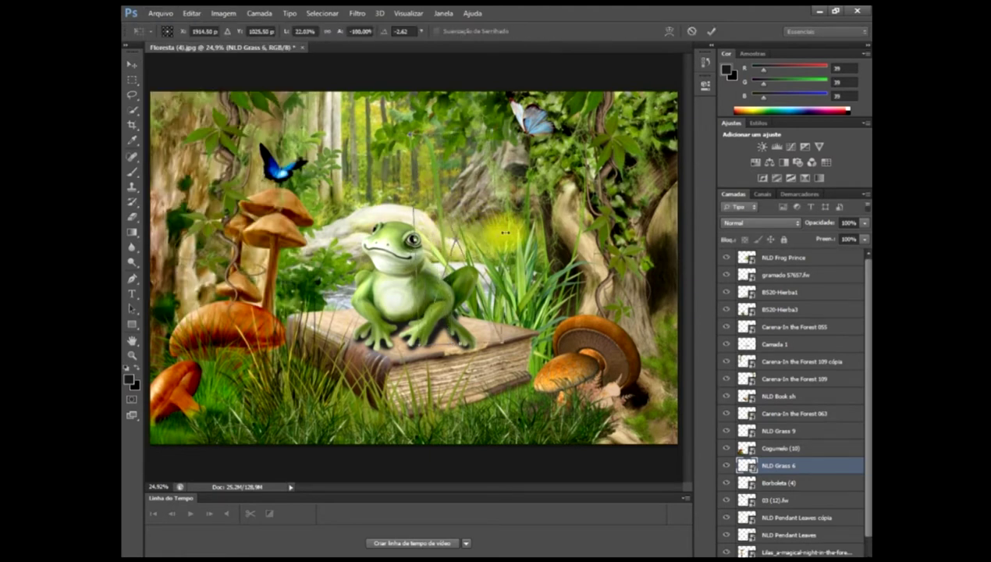
pyautogui.moveTo(506, 233)
pyautogui.mouseDown()
pyautogui.moveTo(526, 211)
pyautogui.moveTo(542, 233)
pyautogui.mouseUp()
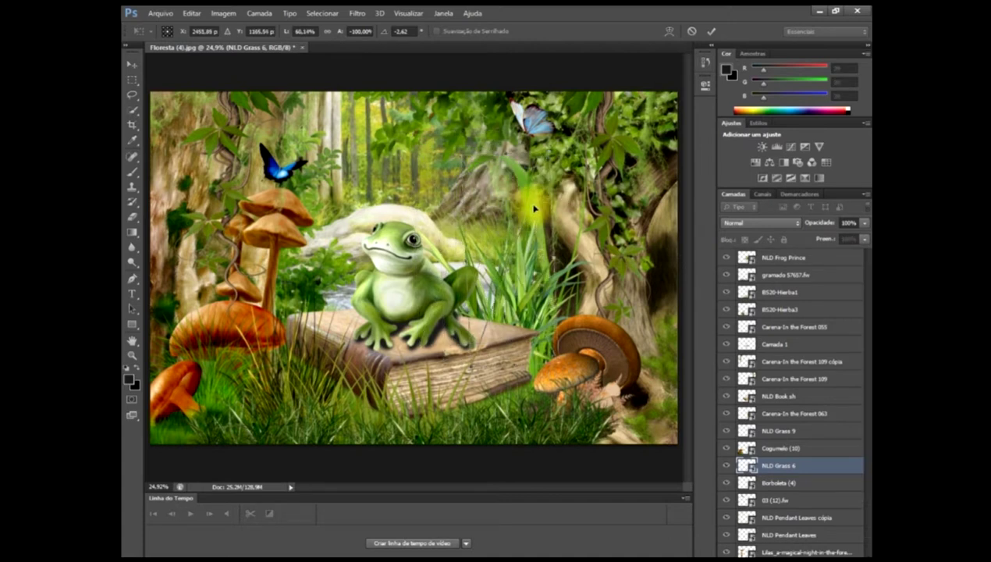
pyautogui.moveTo(586, 282); pyautogui.dragTo(548, 246)
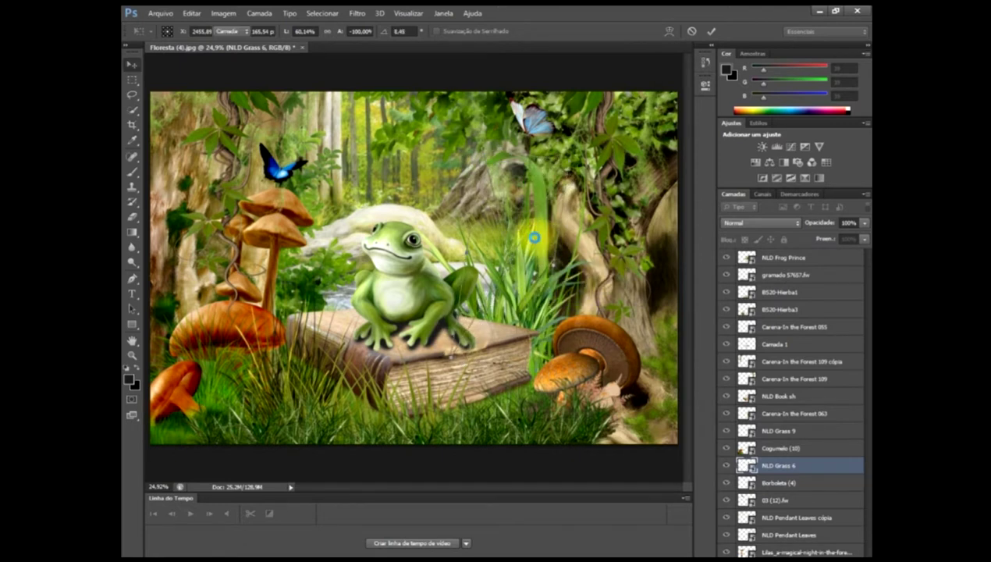
pyautogui.press('Return')
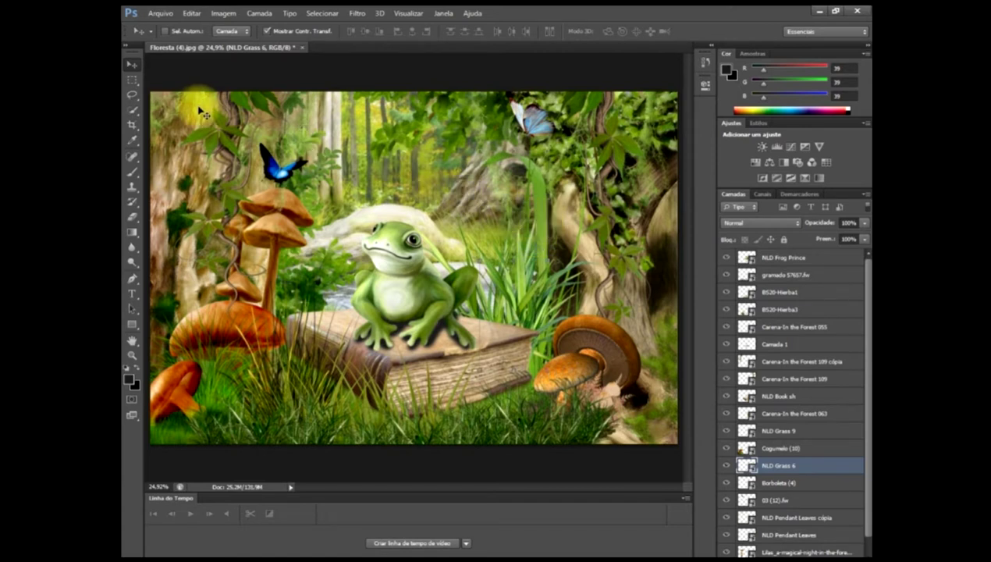
pyautogui.click(160, 13)
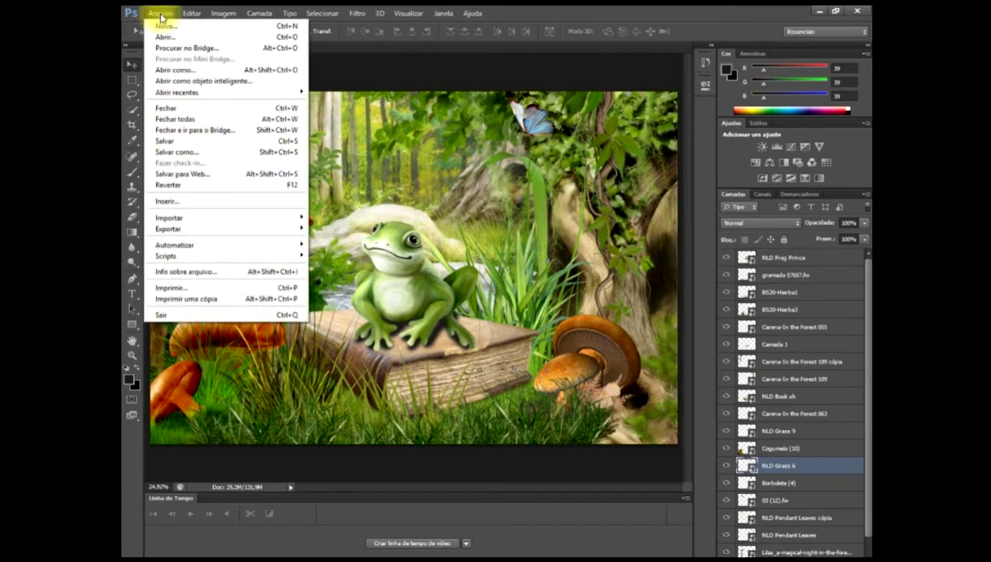
# - Place NLD Plant (3) cattails in the grass right of the frog, then reopen Place
pyautogui.click(198, 203)
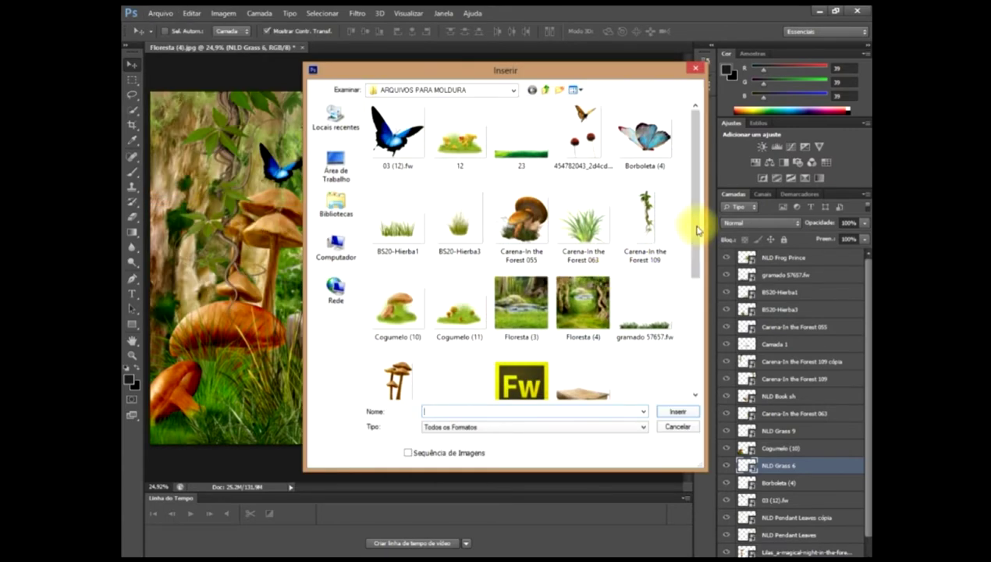
pyautogui.moveTo(697, 225)
pyautogui.mouseDown()
pyautogui.moveTo(679, 299)
pyautogui.moveTo(690, 325)
pyautogui.mouseUp()
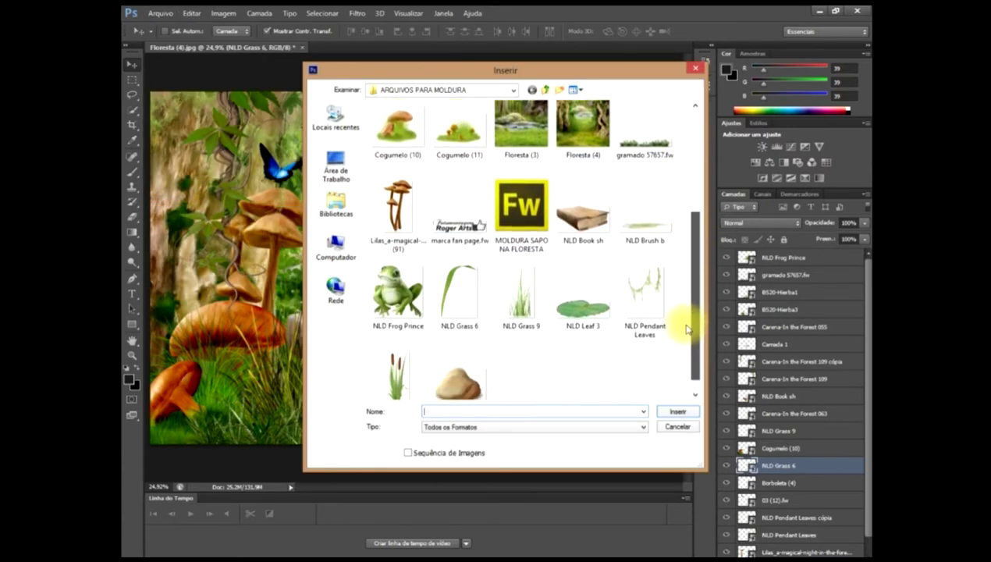
pyautogui.doubleClick(392, 363)
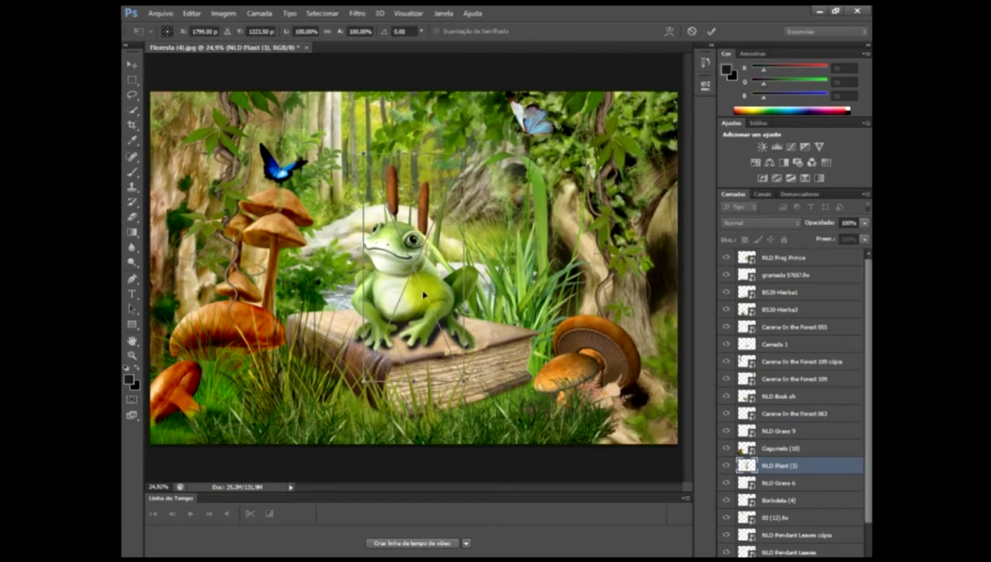
pyautogui.moveTo(490, 259)
pyautogui.mouseDown()
pyautogui.moveTo(510, 292)
pyautogui.moveTo(490, 233)
pyautogui.mouseUp()
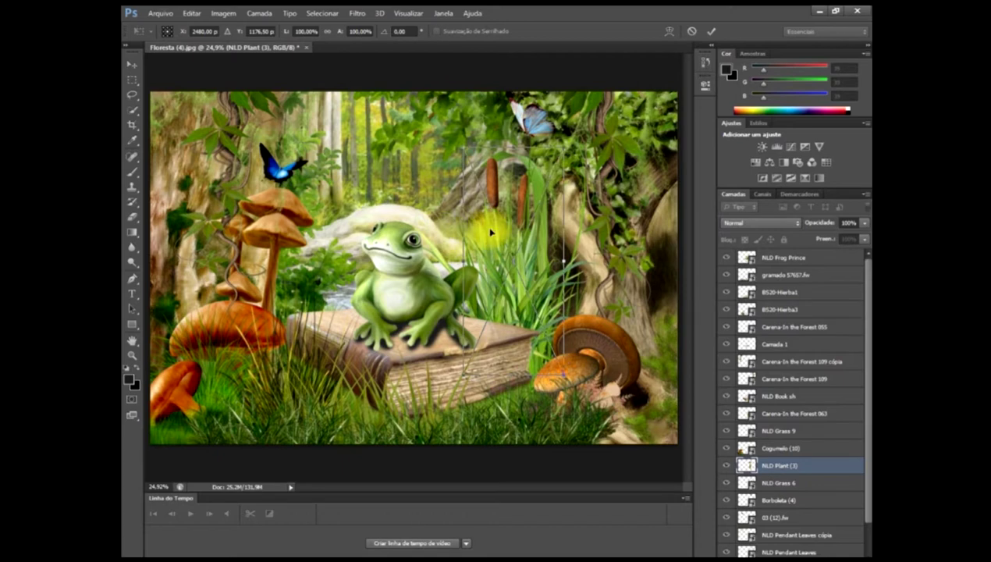
pyautogui.press('Return')
pyautogui.click(159, 14)
pyautogui.click(173, 201)
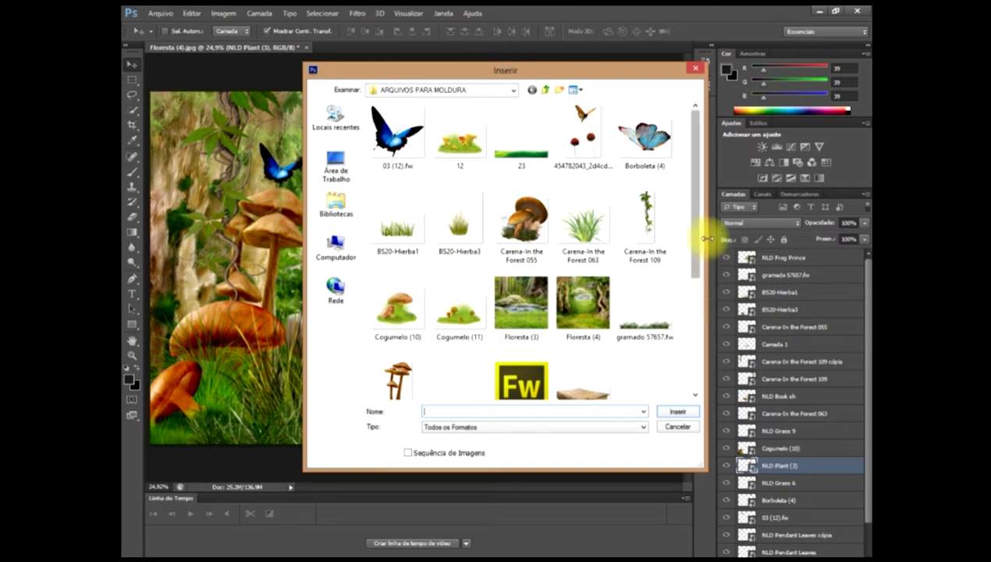
# - Place the NLD Rock sh stone on the lower-left log and raise its layer below Camada 1
pyautogui.moveTo(696, 230); pyautogui.dragTo(701, 344)
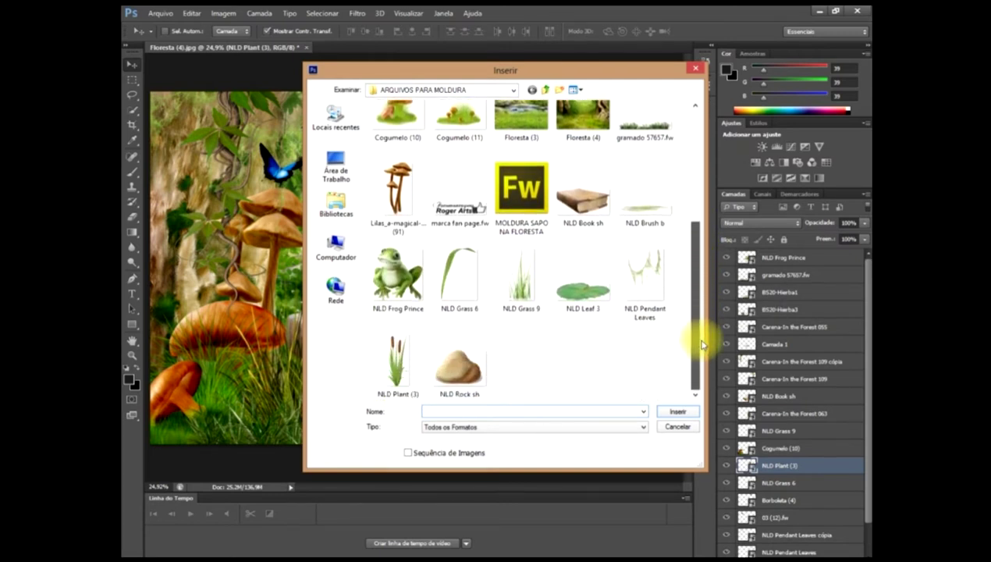
pyautogui.doubleClick(458, 373)
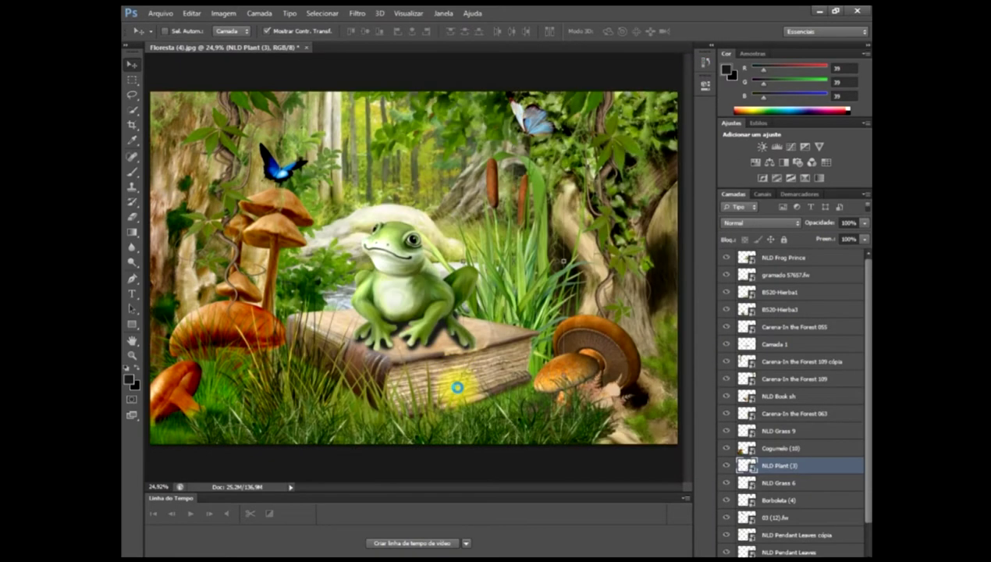
pyautogui.moveTo(425, 266)
pyautogui.mouseDown()
pyautogui.moveTo(320, 331)
pyautogui.moveTo(302, 368)
pyautogui.moveTo(359, 392)
pyautogui.moveTo(320, 377)
pyautogui.mouseUp()
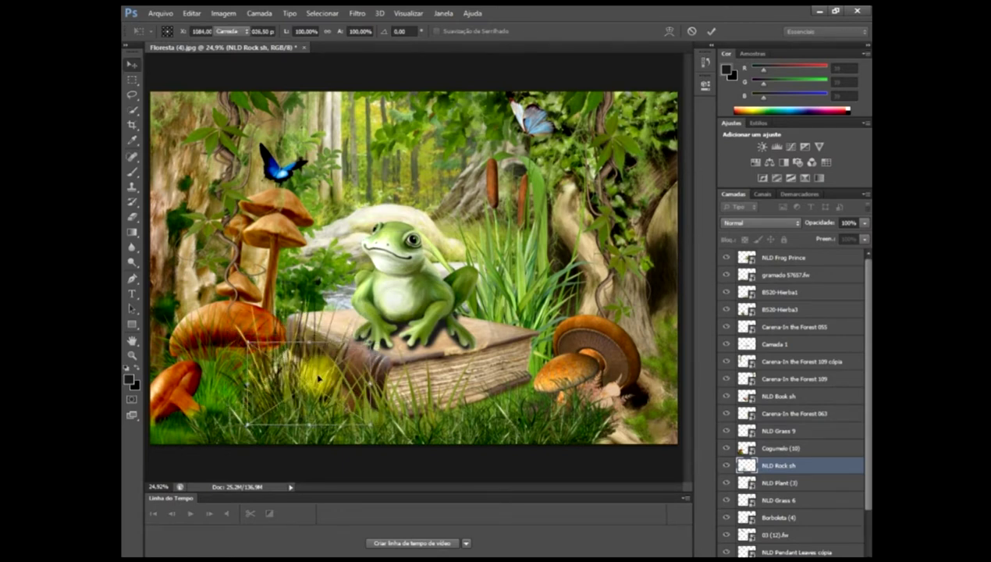
pyautogui.press('Return')
pyautogui.moveTo(816, 464); pyautogui.dragTo(792, 351)
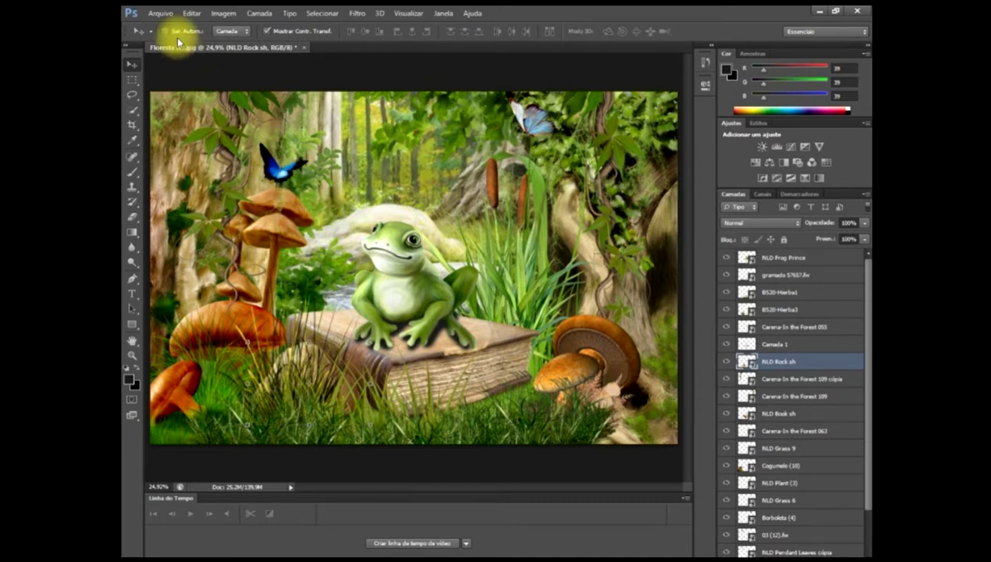
# - Place the 454782043 butterfly-and-red-flowers cutout, shrink it, and move it into the grass
pyautogui.click(163, 17)
pyautogui.click(186, 192)
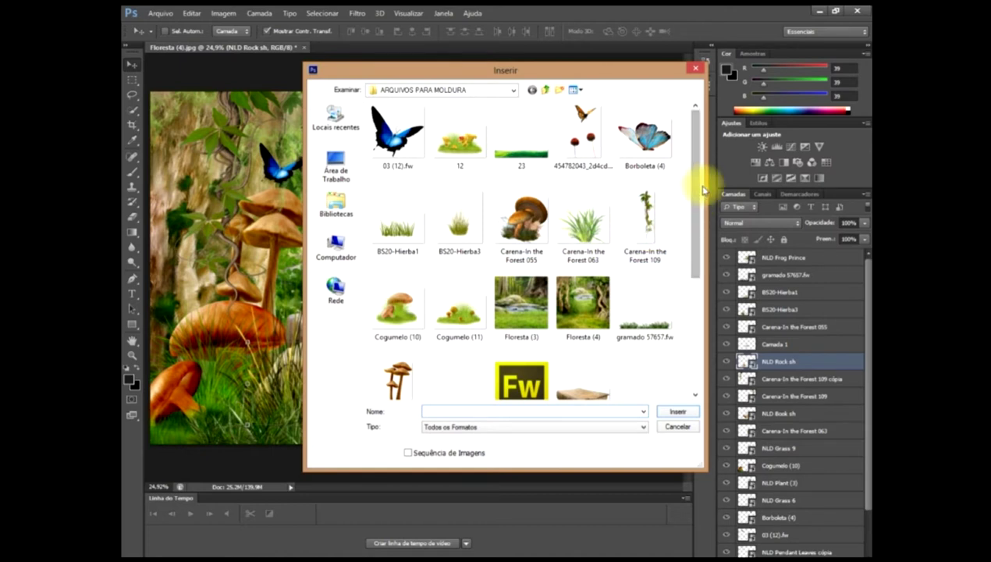
pyautogui.moveTo(700, 202)
pyautogui.mouseDown()
pyautogui.moveTo(697, 319)
pyautogui.moveTo(686, 215)
pyautogui.mouseUp()
pyautogui.doubleClick(584, 137)
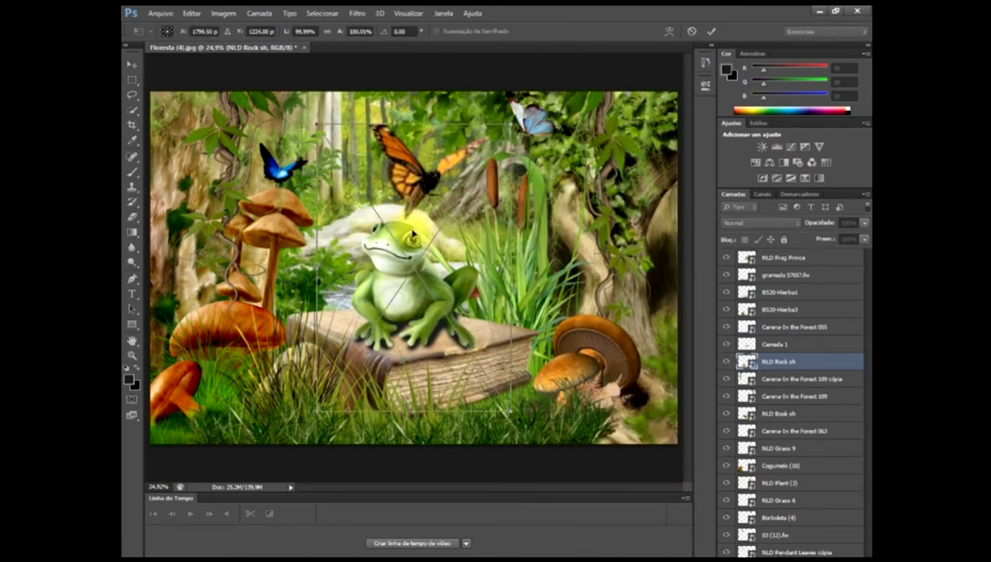
pyautogui.moveTo(497, 132); pyautogui.dragTo(419, 254)
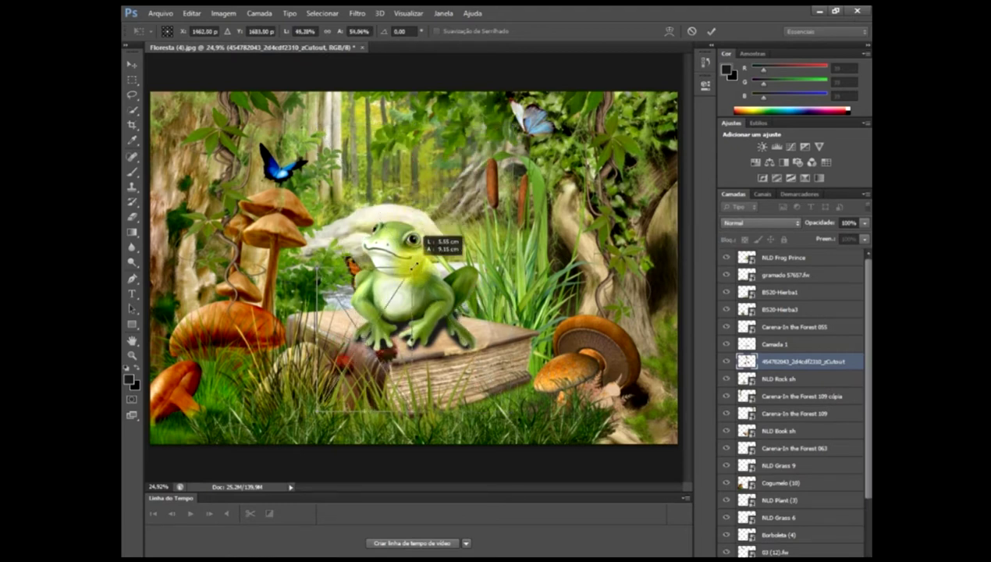
pyautogui.moveTo(419, 255)
pyautogui.mouseDown()
pyautogui.moveTo(363, 330)
pyautogui.moveTo(337, 181)
pyautogui.moveTo(319, 149)
pyautogui.moveTo(464, 294)
pyautogui.moveTo(487, 294)
pyautogui.mouseUp()
pyautogui.press('Return')
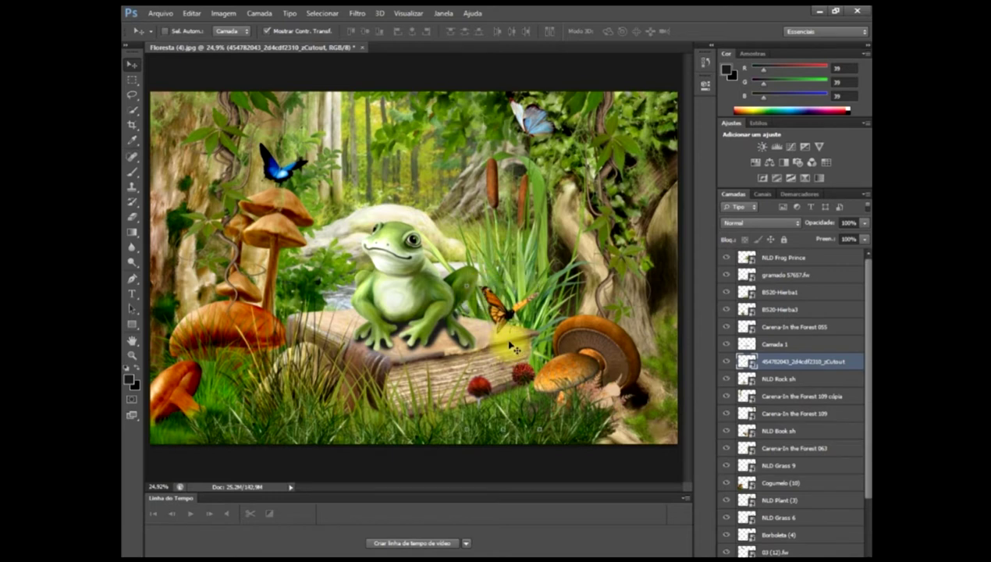
pyautogui.moveTo(510, 326)
pyautogui.mouseDown()
pyautogui.moveTo(504, 273)
pyautogui.moveTo(534, 230)
pyautogui.mouseUp()
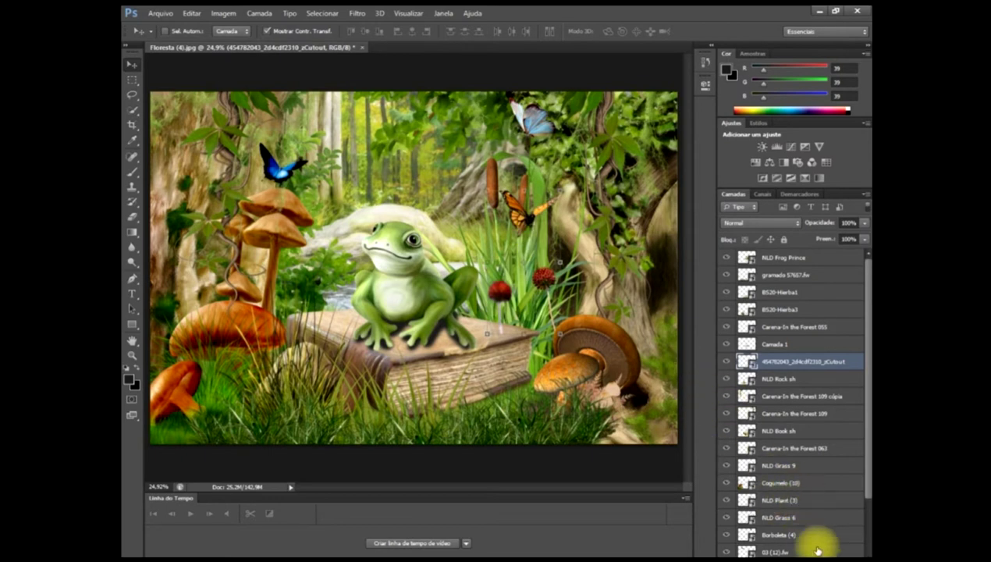
# - Add a layer mask to the butterfly layer and erase both red flowers from it
pyautogui.click(832, 13)
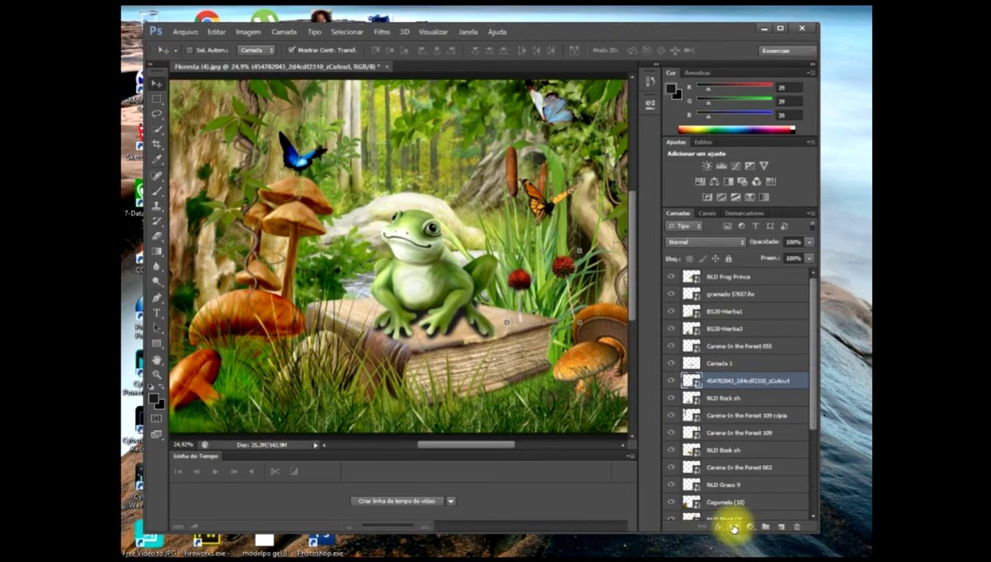
pyautogui.click(733, 528)
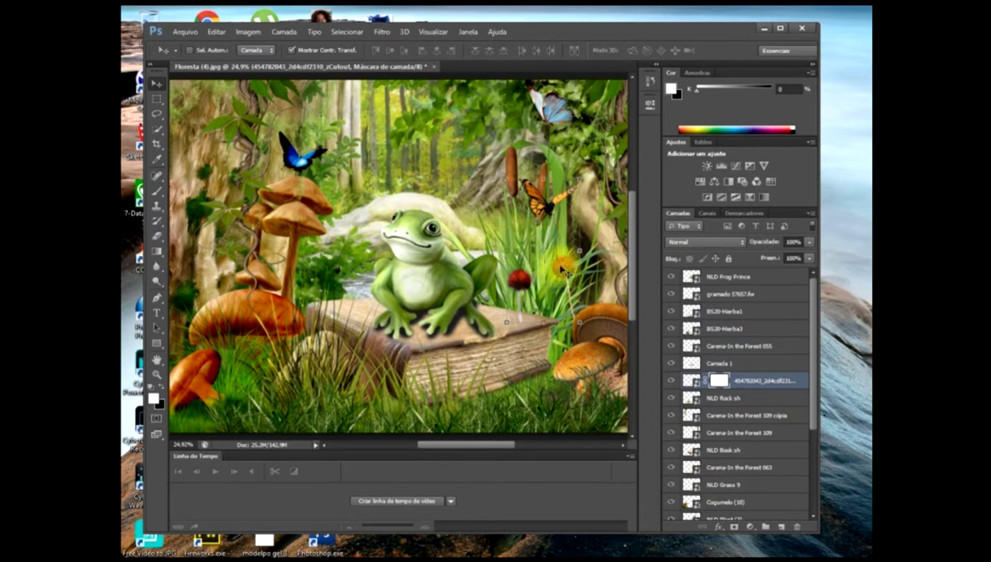
pyautogui.click(156, 236)
pyautogui.moveTo(490, 320); pyautogui.dragTo(533, 297)
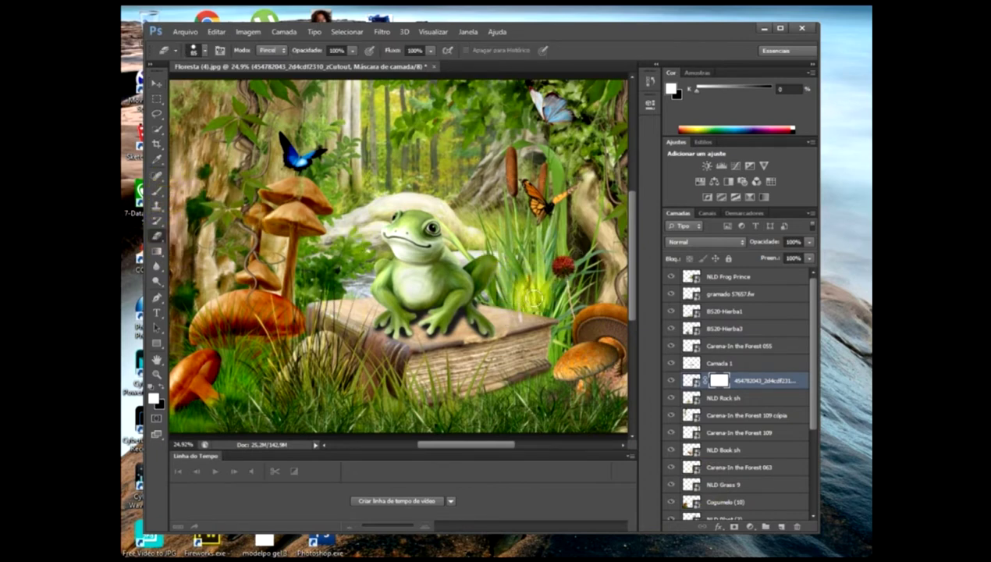
pyautogui.moveTo(533, 296)
pyautogui.mouseDown()
pyautogui.moveTo(582, 263)
pyautogui.moveTo(558, 350)
pyautogui.mouseUp()
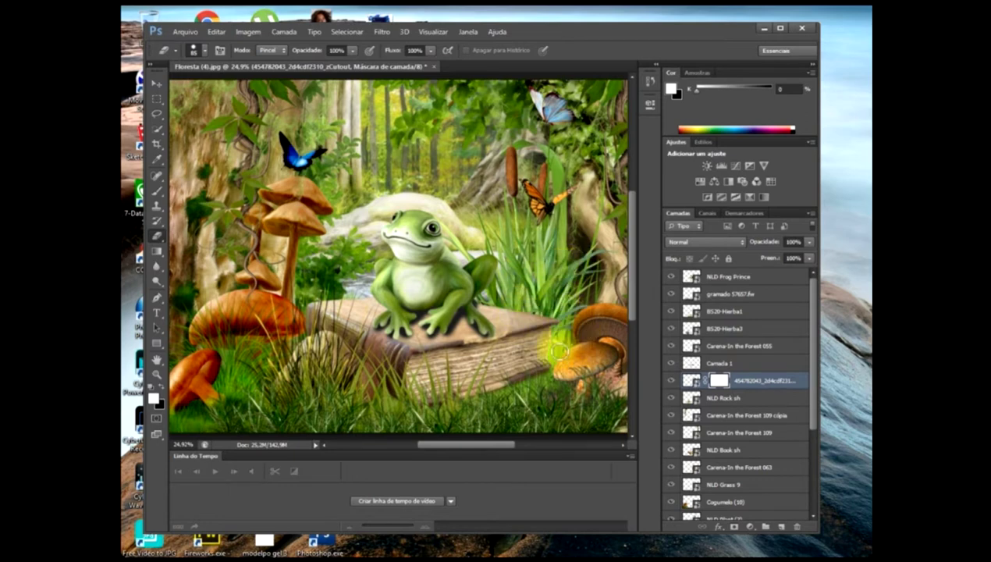
# - Perch the butterfly on the right mushroom, its layer above Carena-In the Forest 055
pyautogui.click(777, 25)
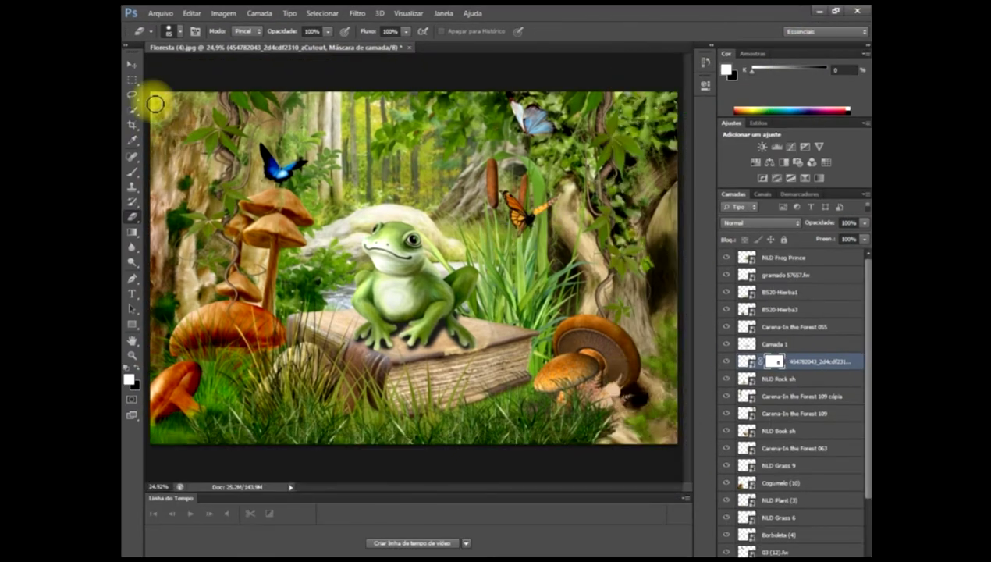
pyautogui.click(133, 66)
pyautogui.moveTo(533, 239); pyautogui.dragTo(568, 309)
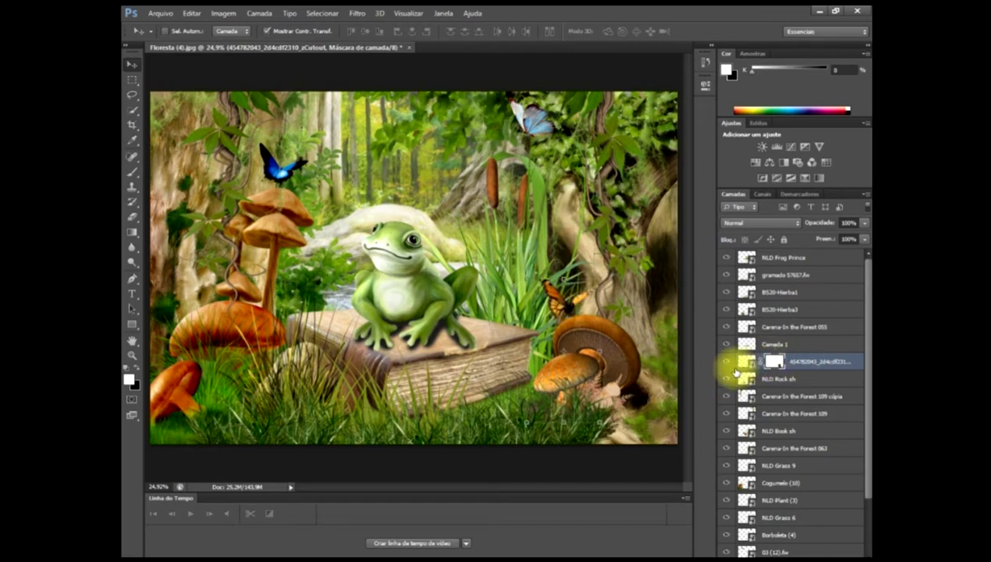
pyautogui.moveTo(743, 361); pyautogui.dragTo(738, 318)
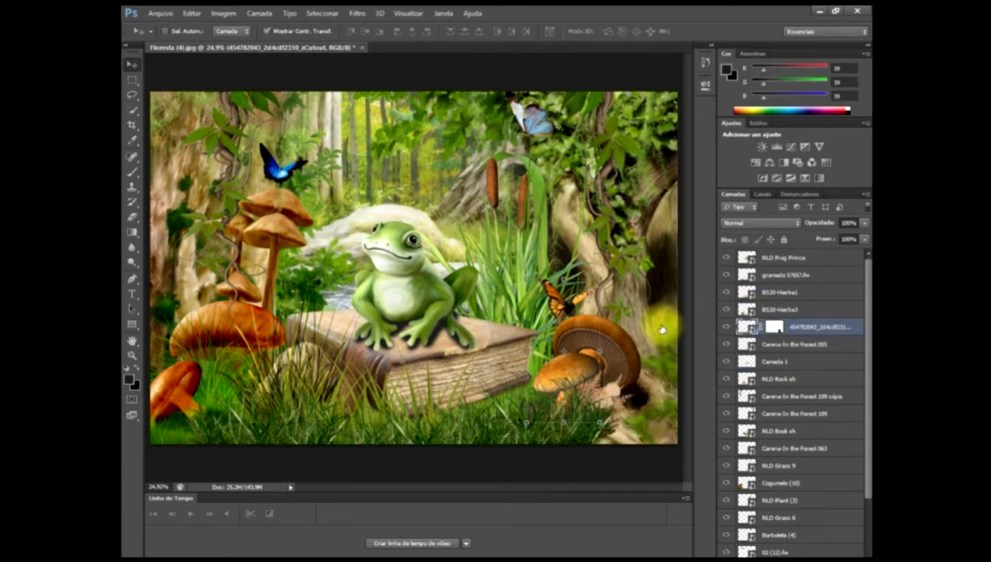
pyautogui.moveTo(573, 310); pyautogui.dragTo(569, 343)
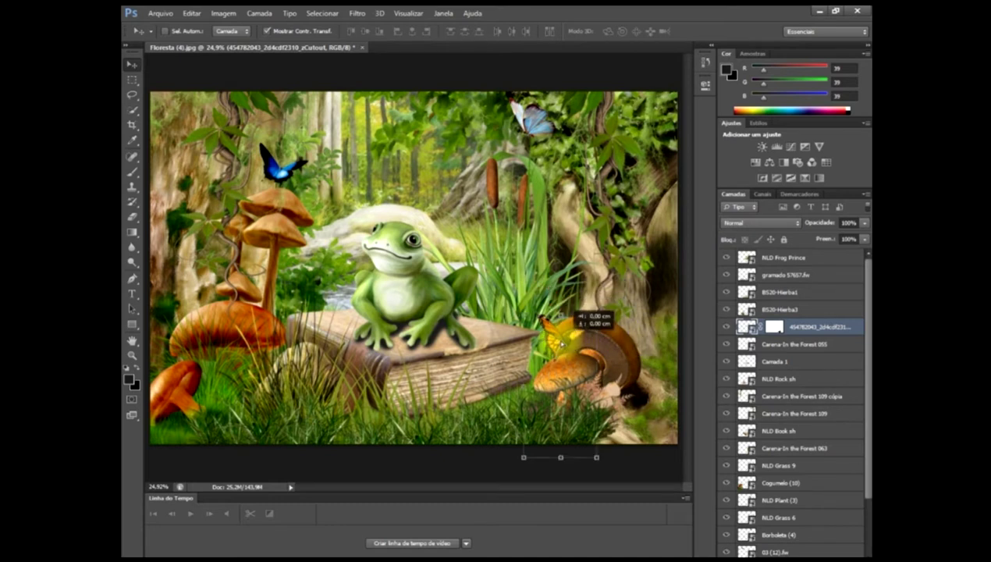
pyautogui.moveTo(569, 342)
pyautogui.mouseDown()
pyautogui.moveTo(585, 293)
pyautogui.moveTo(584, 304)
pyautogui.mouseUp()
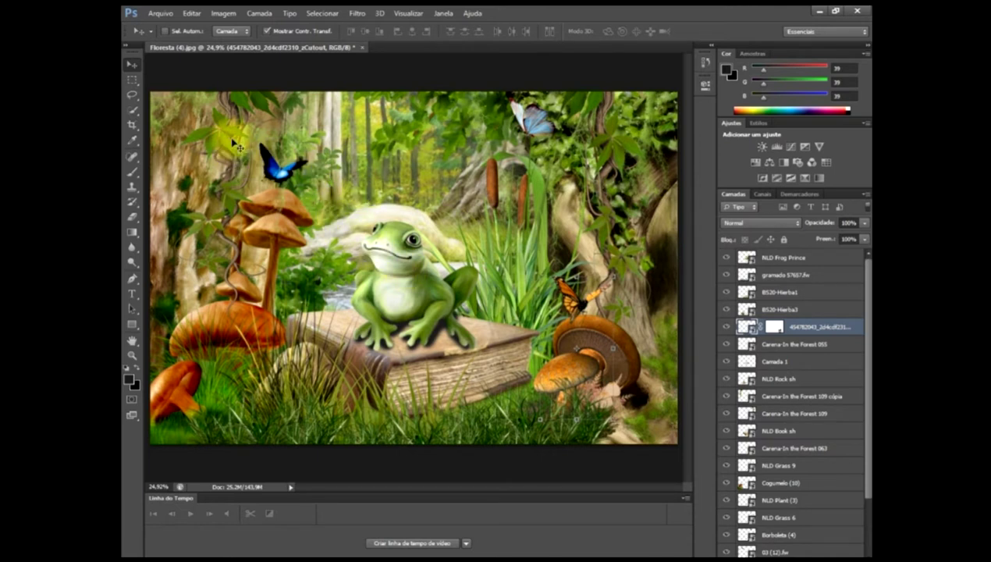
# - Place marca fan page.fw small in the lower-right corner with its layer on top
pyautogui.click(161, 13)
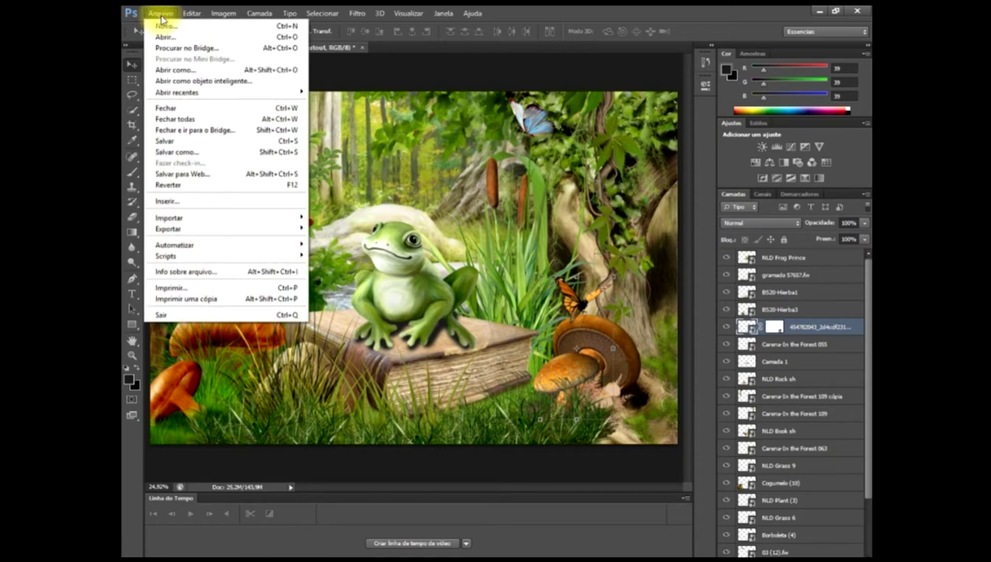
pyautogui.click(179, 202)
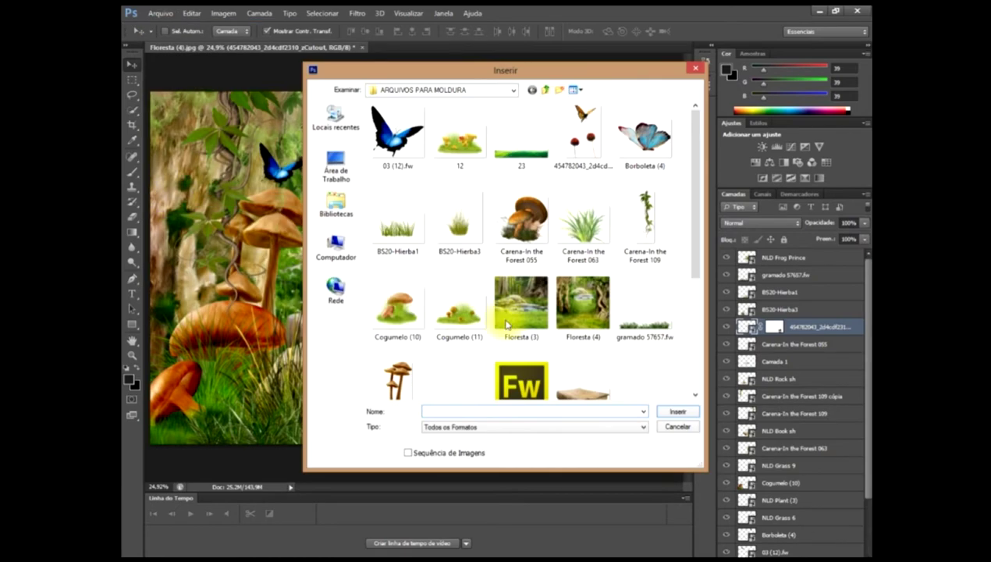
pyautogui.moveTo(691, 220); pyautogui.dragTo(697, 303)
pyautogui.doubleClick(521, 258)
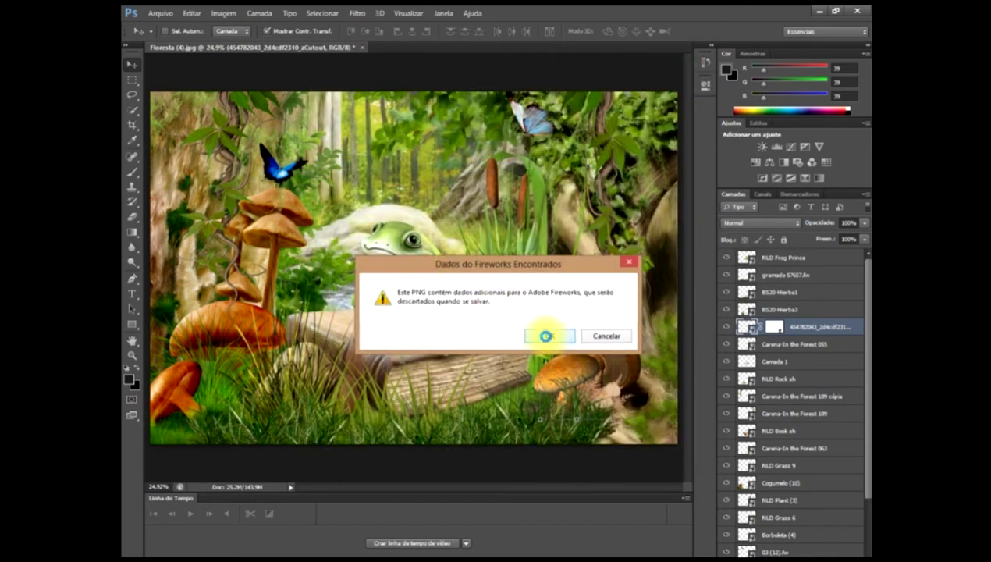
pyautogui.click(545, 335)
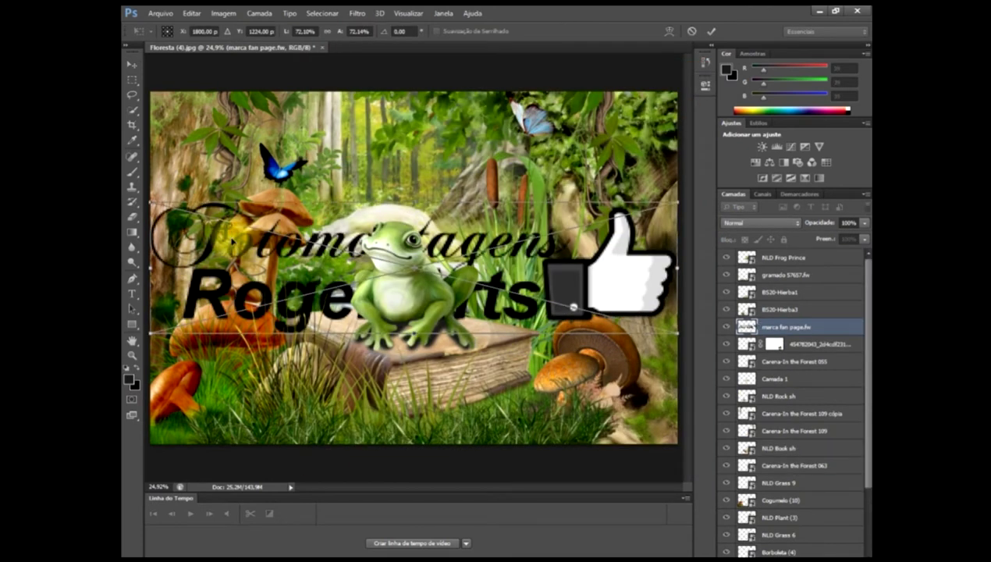
pyautogui.moveTo(150, 203); pyautogui.dragTo(528, 267)
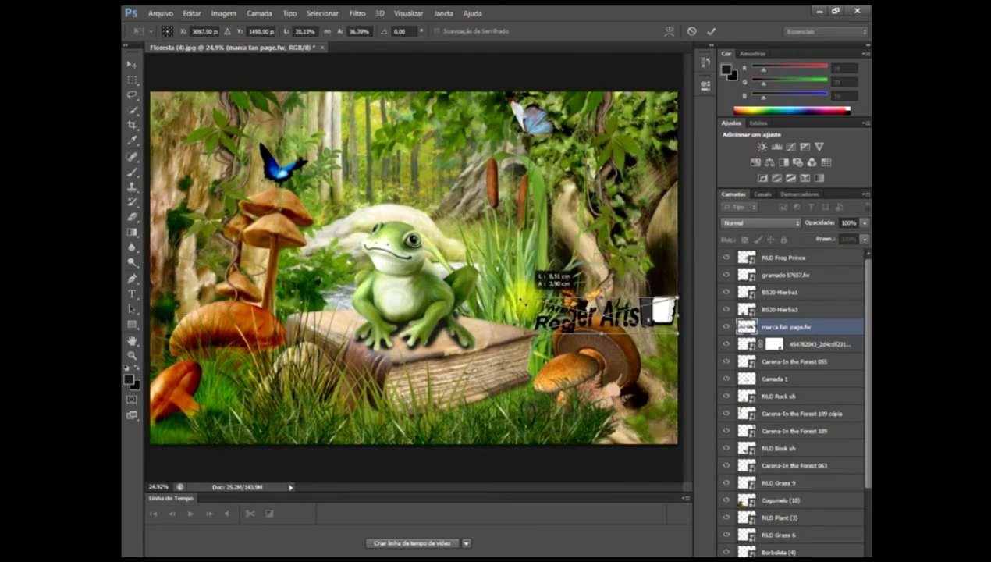
pyautogui.moveTo(528, 267); pyautogui.dragTo(527, 295)
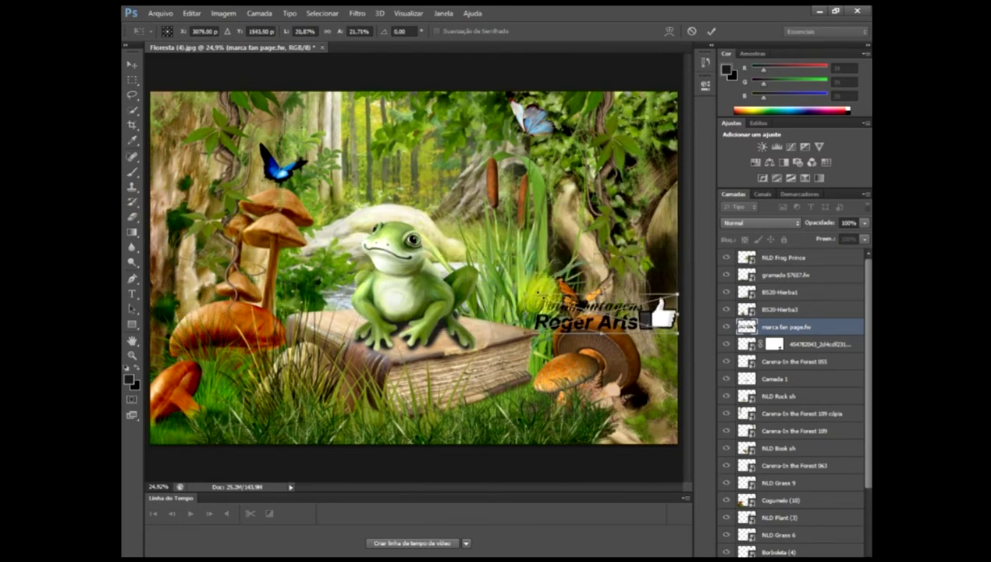
pyautogui.moveTo(590, 304)
pyautogui.mouseDown()
pyautogui.moveTo(558, 392)
pyautogui.moveTo(564, 411)
pyautogui.mouseUp()
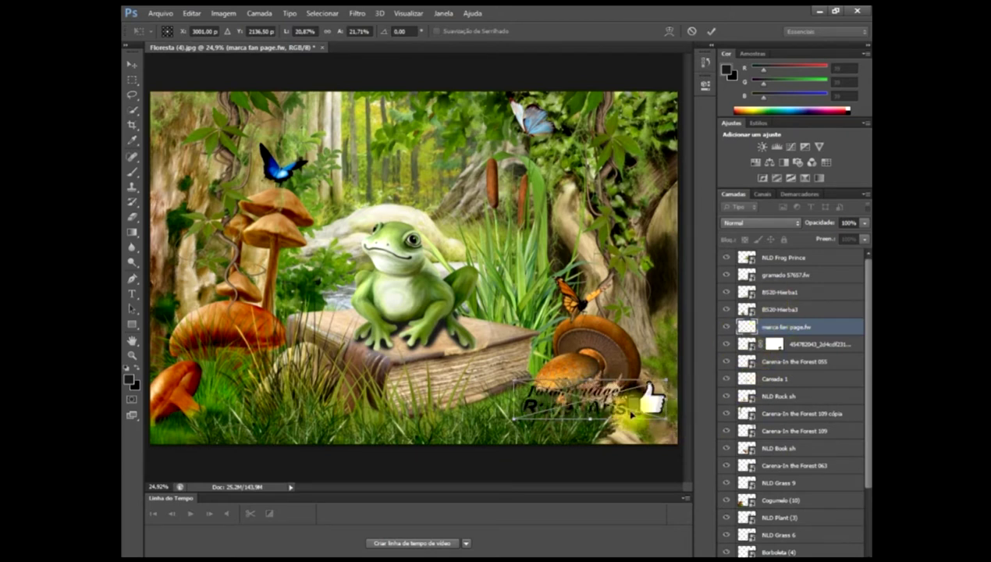
pyautogui.doubleClick(617, 399)
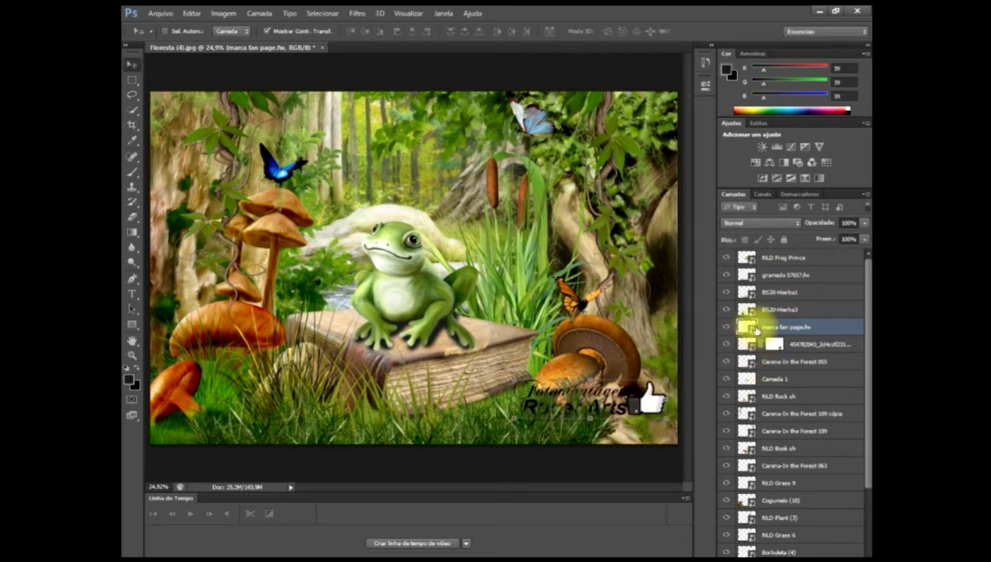
pyautogui.moveTo(767, 250); pyautogui.dragTo(764, 248)
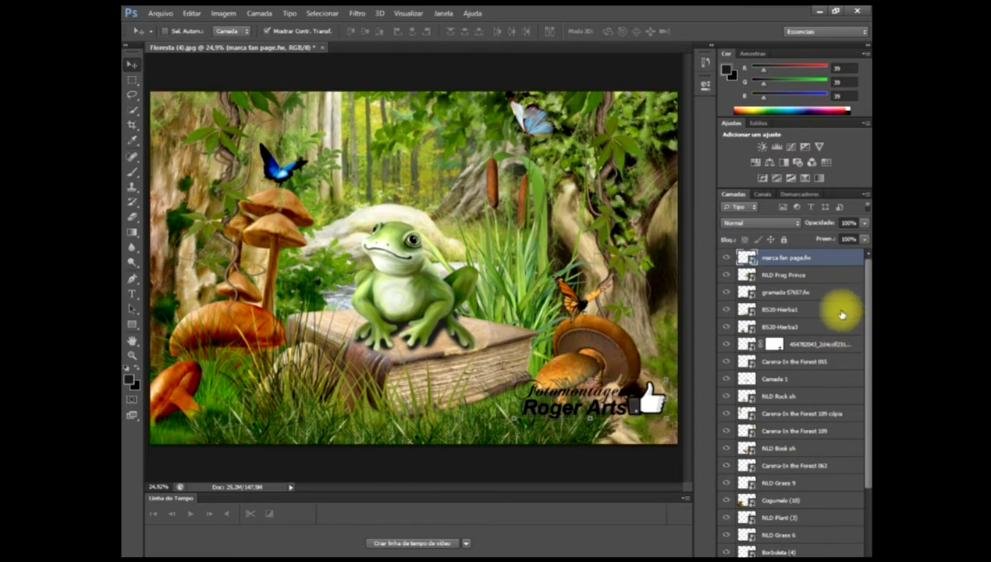
# - On the Plano de Fundo layer, marquee-select the central forest rectangle behind the frog
pyautogui.moveTo(865, 279); pyautogui.dragTo(865, 353)
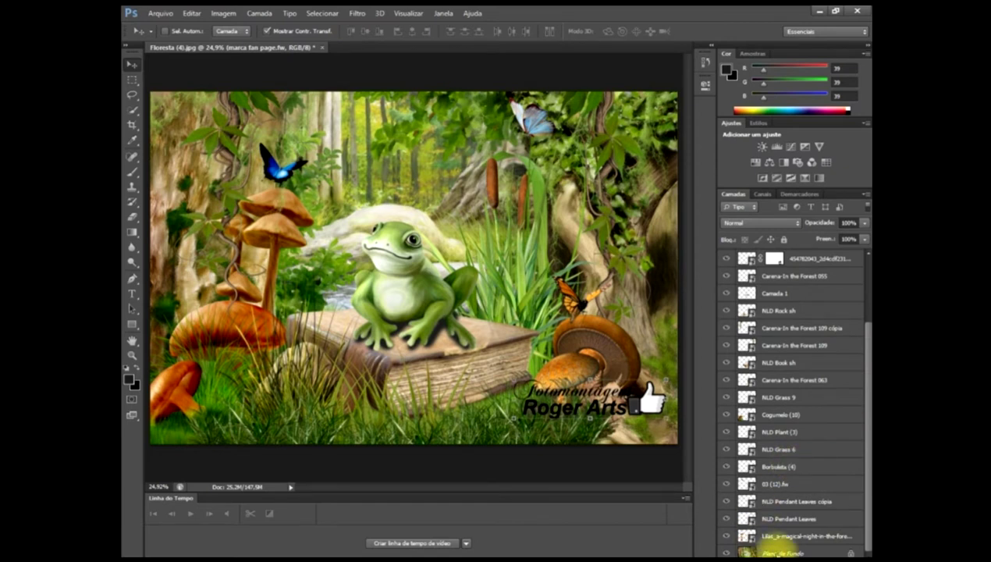
pyautogui.click(772, 551)
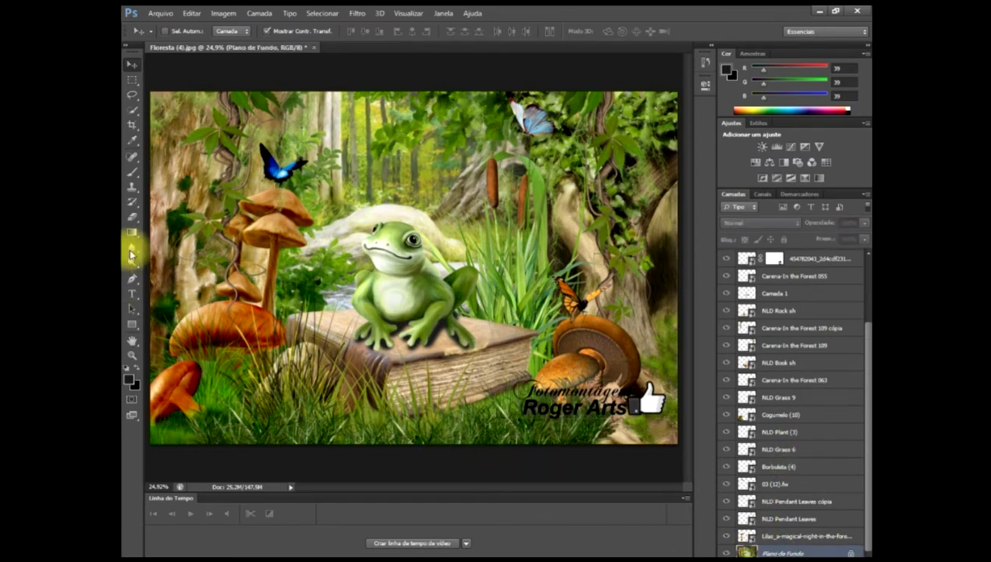
pyautogui.click(134, 97)
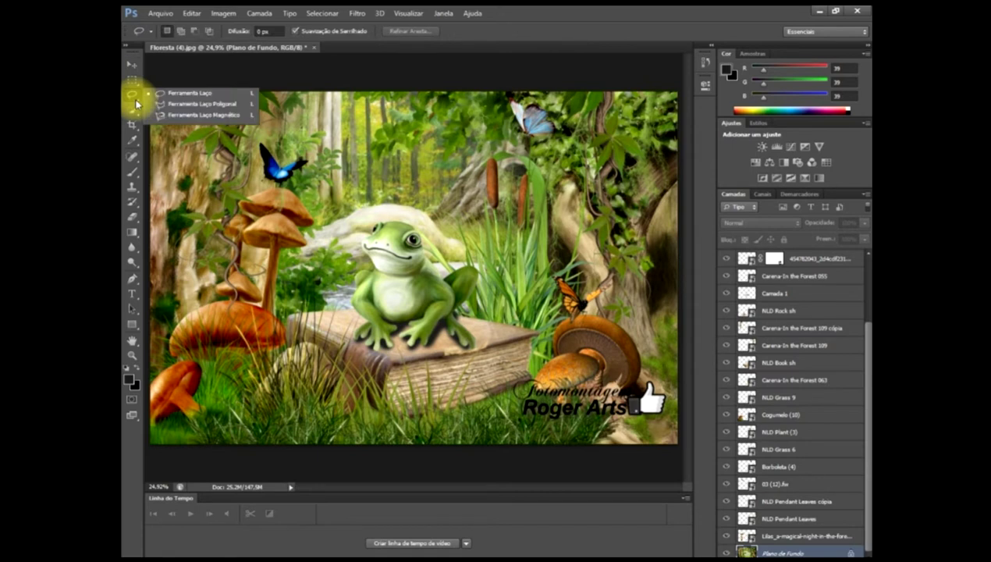
pyautogui.click(133, 79)
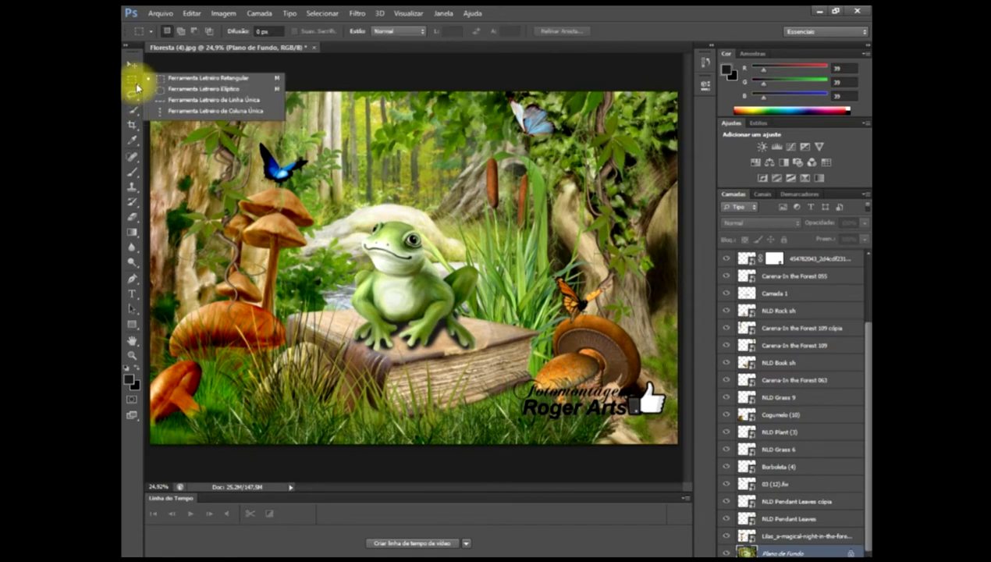
pyautogui.click(178, 81)
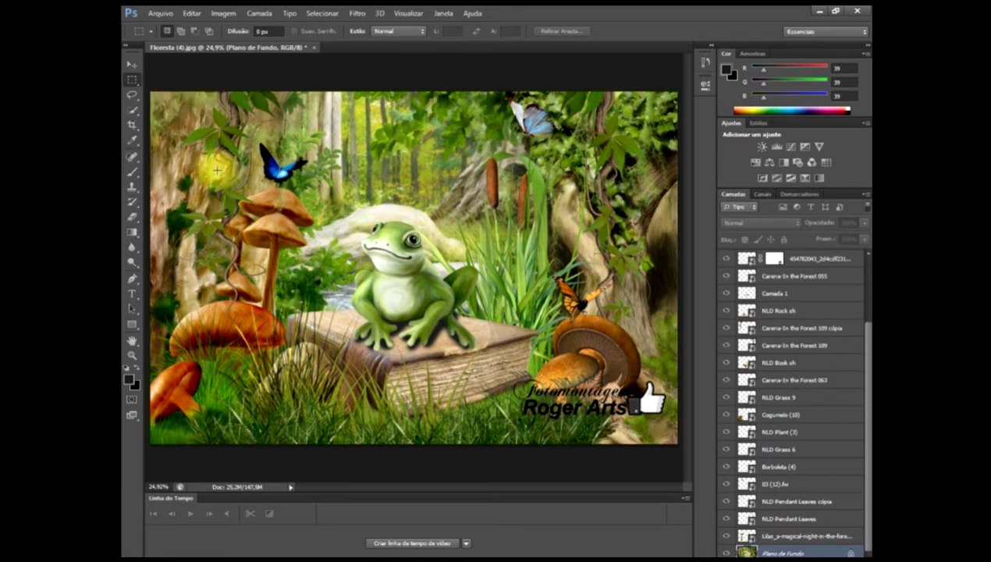
pyautogui.moveTo(280, 110); pyautogui.dragTo(553, 331)
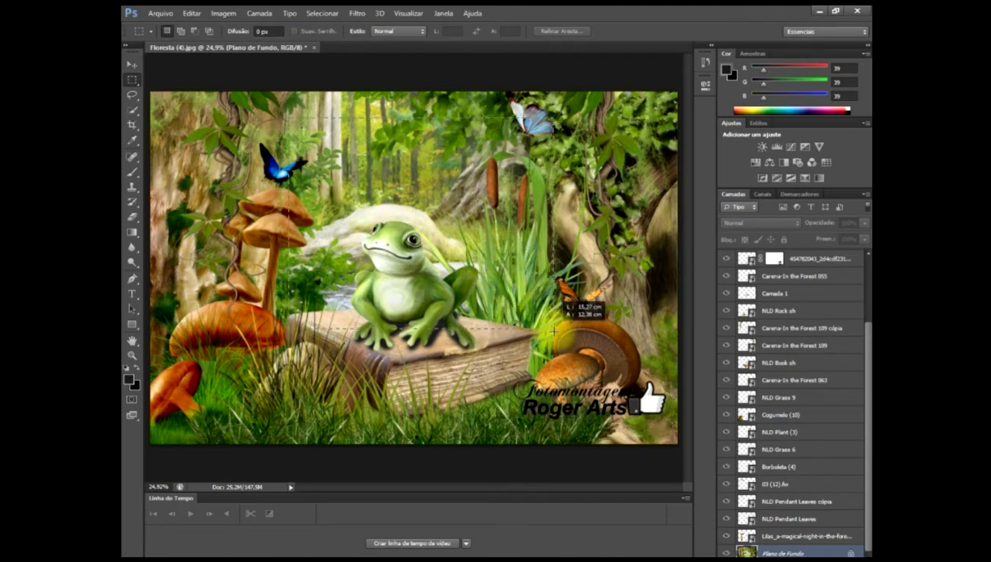
pyautogui.moveTo(553, 331); pyautogui.dragTo(564, 339)
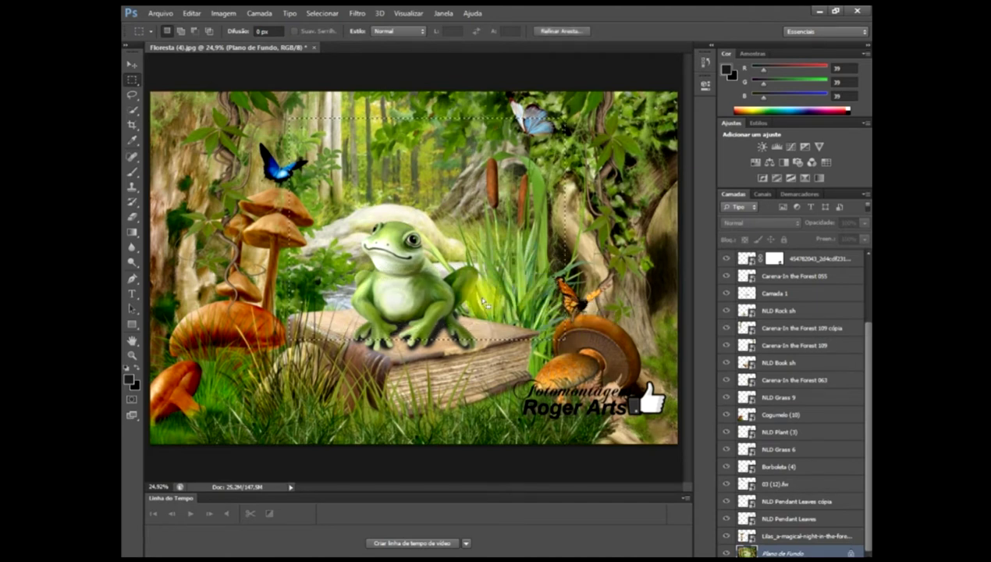
pyautogui.moveTo(453, 260); pyautogui.dragTo(439, 247)
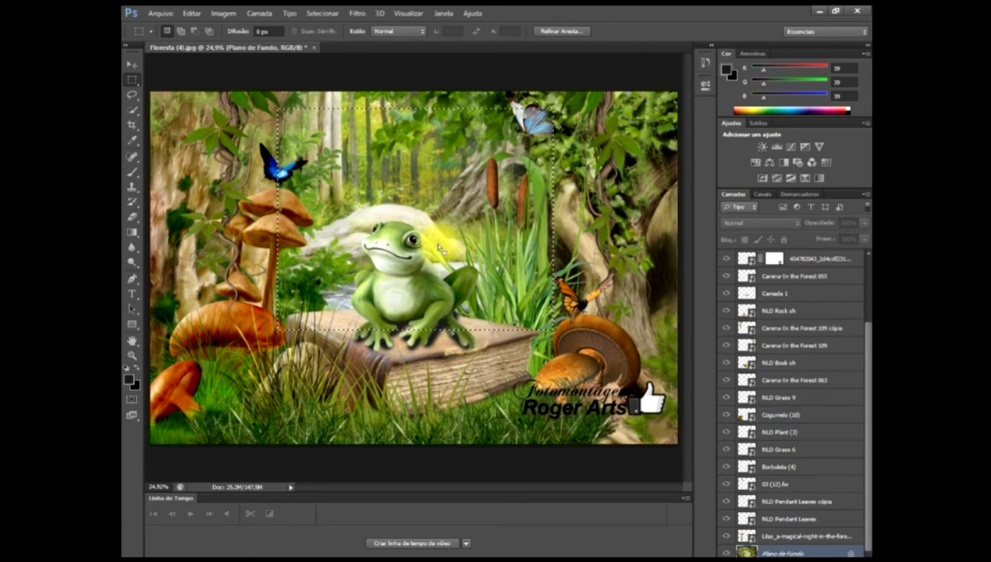
# - Content-aware fill the selection, then convert Plano de Fundo into the layer Camada 0
pyautogui.hotkey('shift', 'F5')
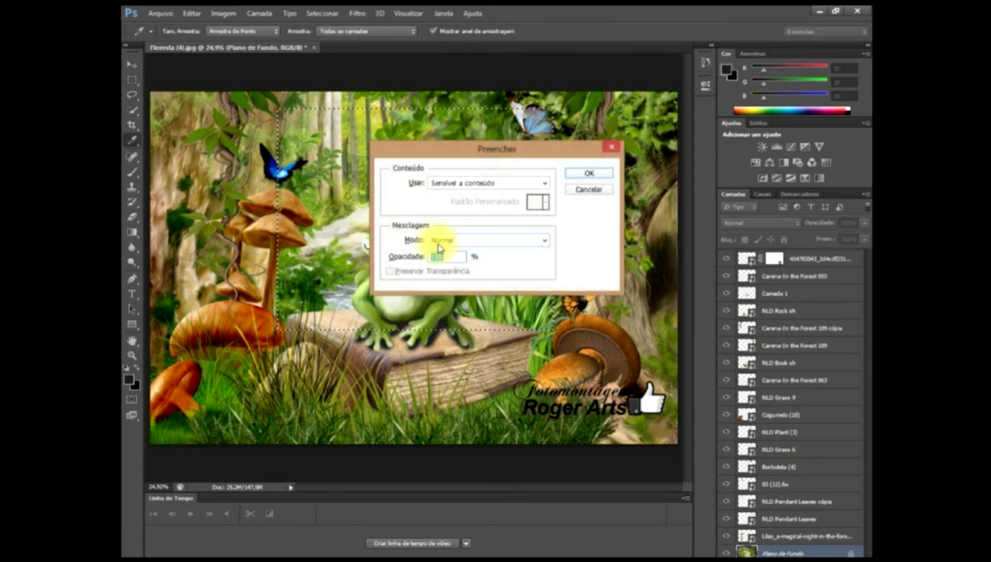
pyautogui.click(587, 173)
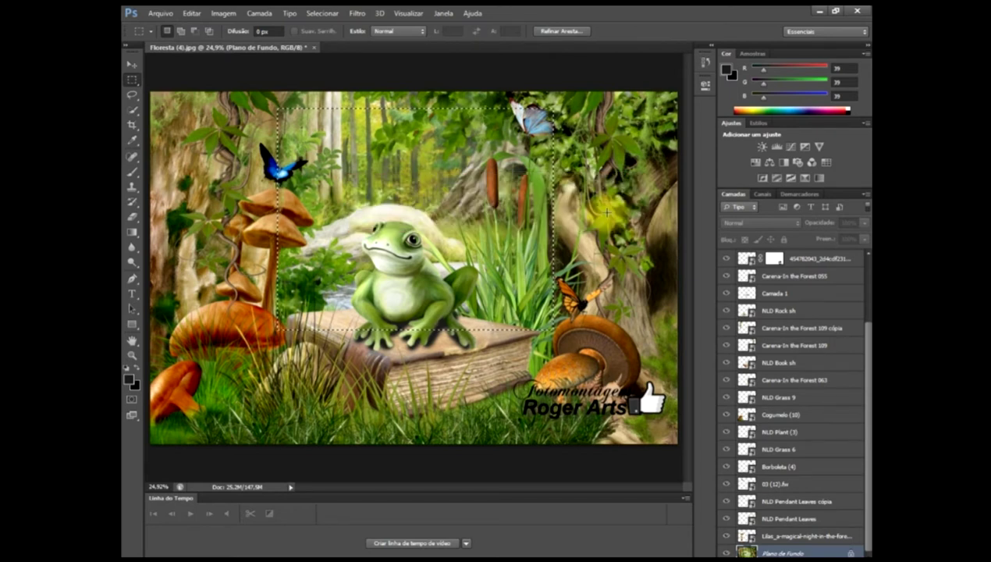
pyautogui.doubleClick(849, 552)
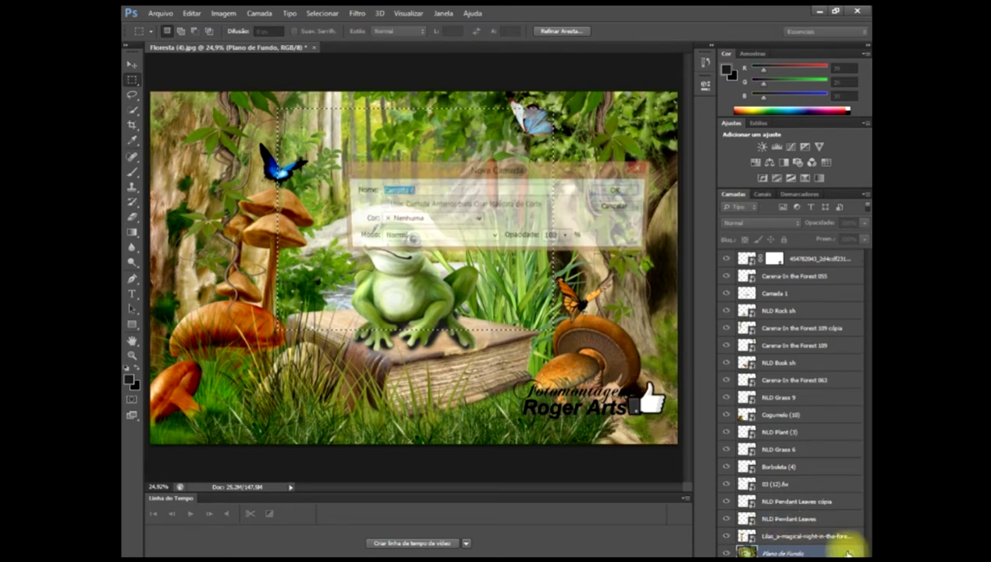
pyautogui.click(614, 191)
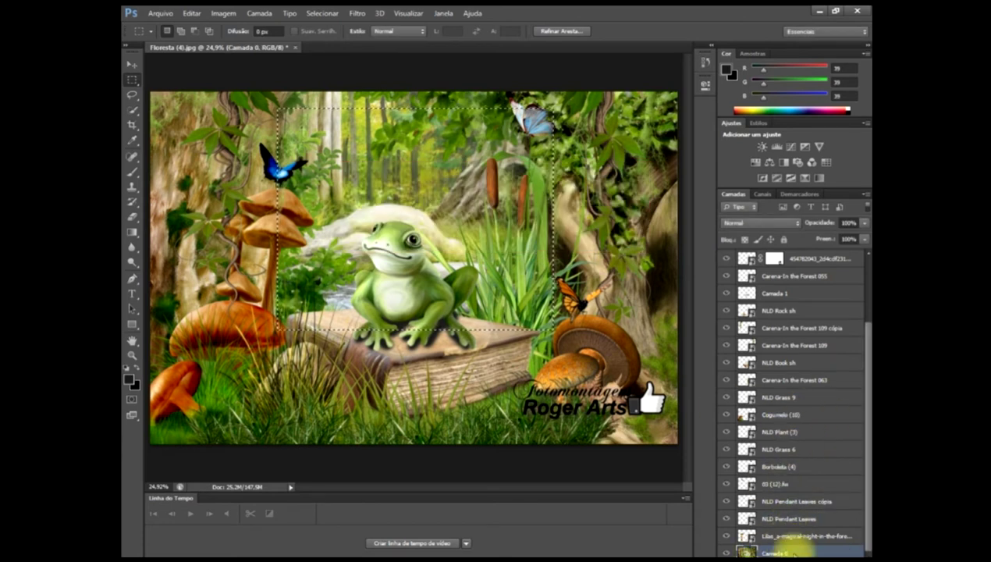
# - Delete the selected rectangle from Camada 0 to leave a transparent window, then deselect
pyautogui.doubleClick(794, 553)
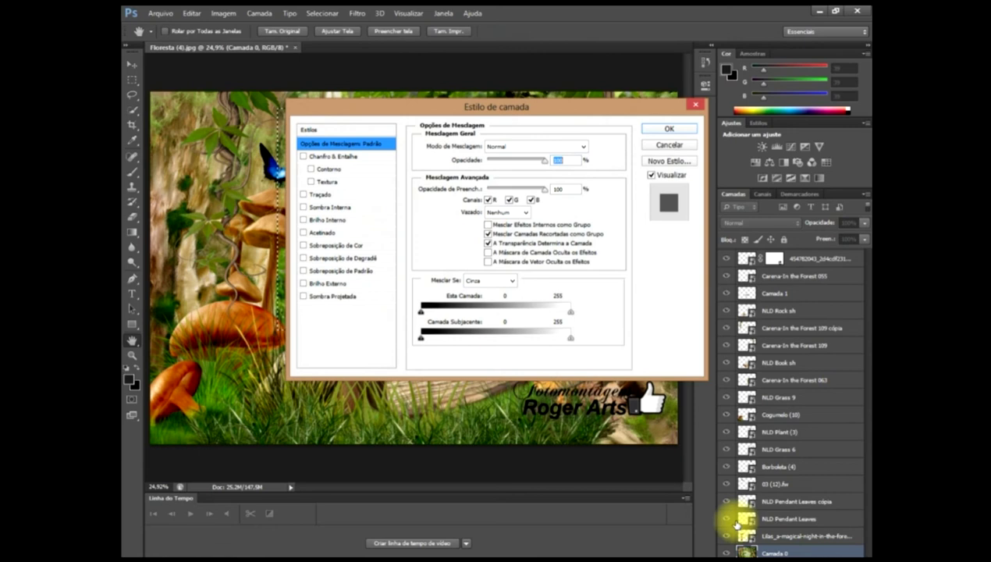
pyautogui.click(694, 104)
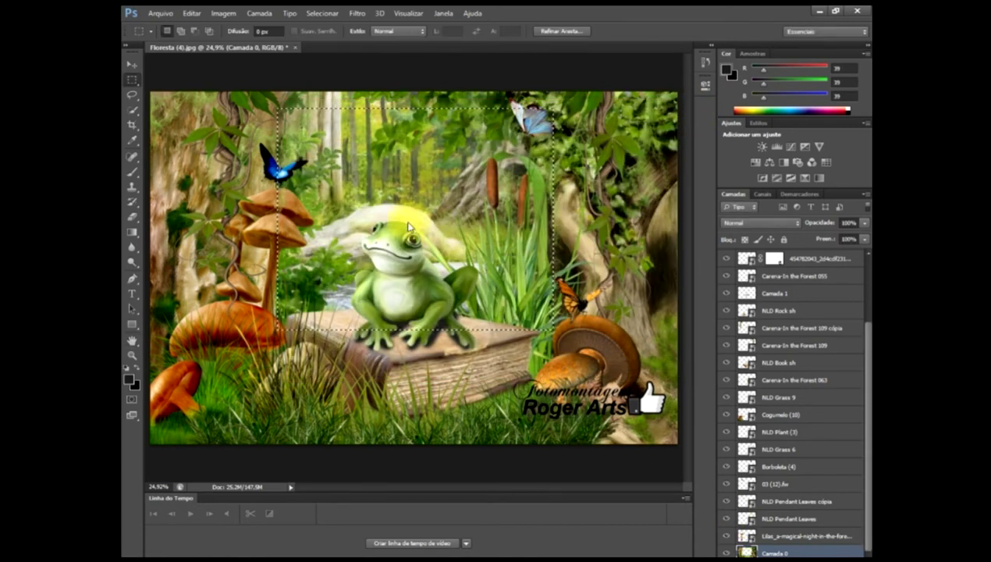
pyautogui.press('Delete')
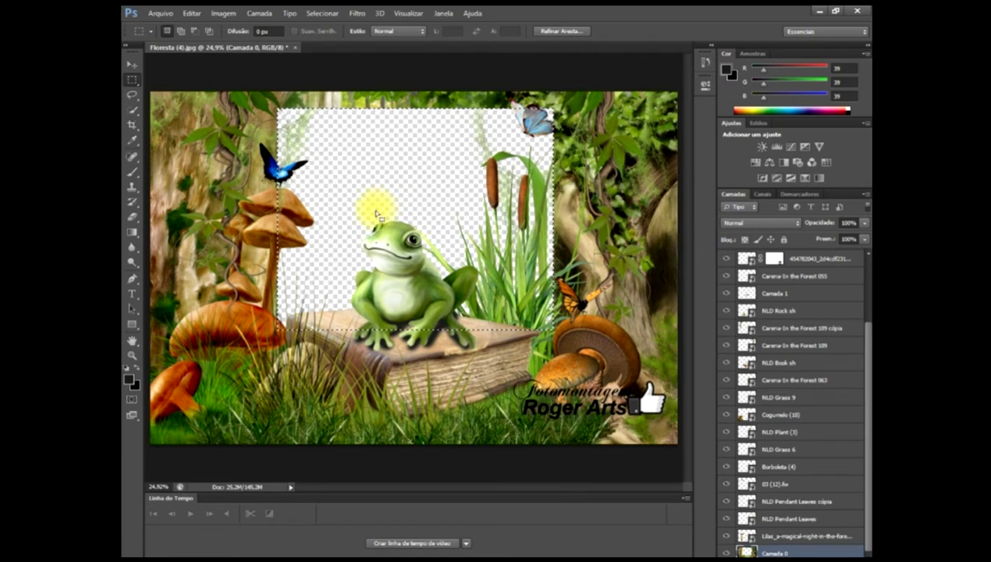
pyautogui.click(338, 205)
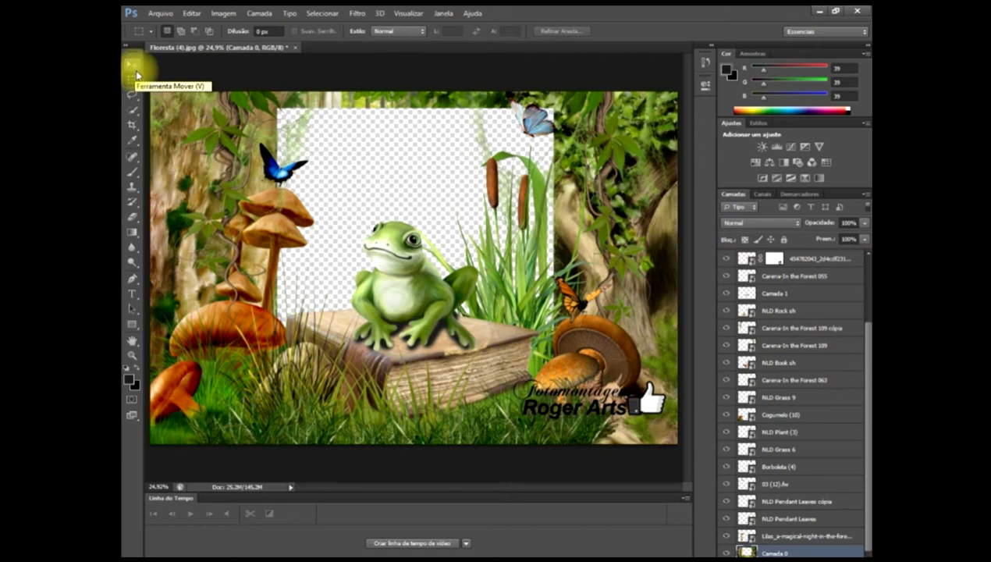
# - Nudge the NLD Grass 6 and NLD Plant (3) cattail layers into place around the frog
pyautogui.click(134, 66)
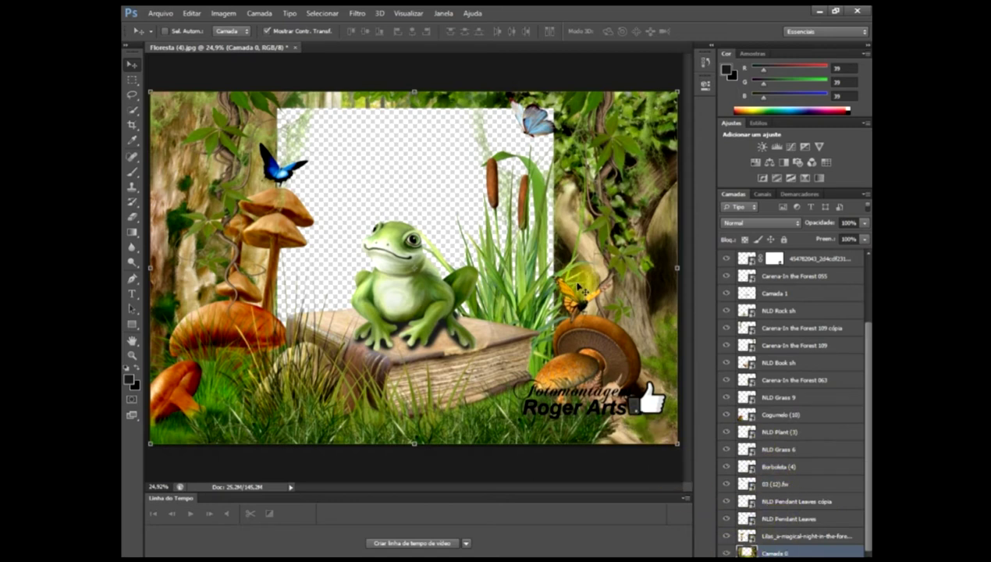
pyautogui.click(797, 486)
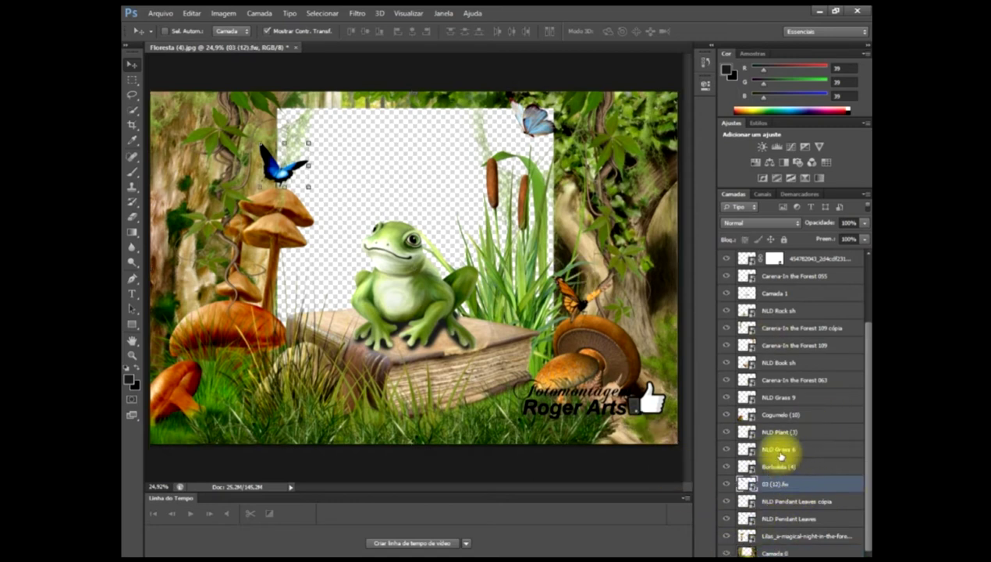
pyautogui.click(780, 452)
pyautogui.moveTo(517, 234)
pyautogui.mouseDown()
pyautogui.moveTo(526, 241)
pyautogui.moveTo(505, 243)
pyautogui.mouseUp()
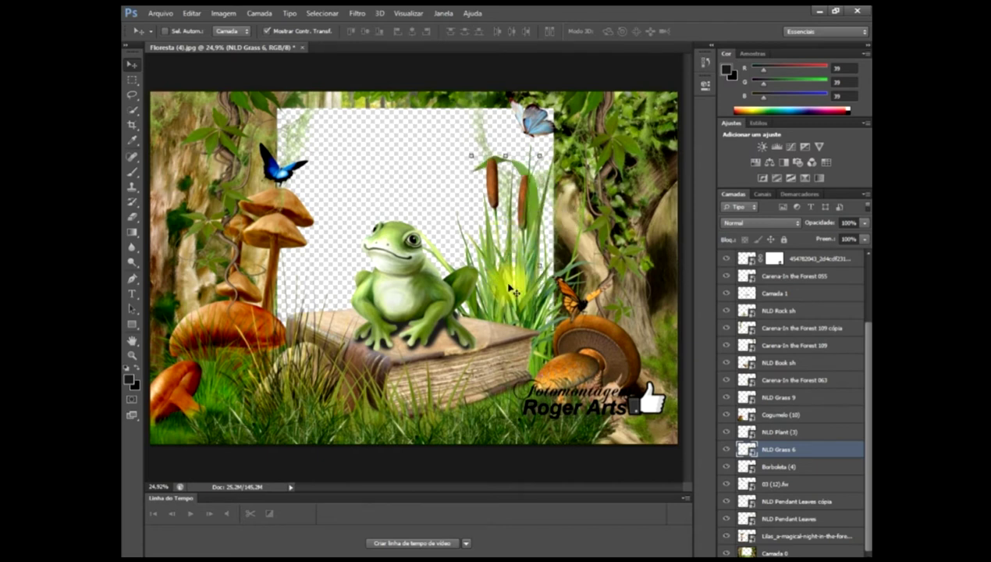
pyautogui.click(747, 431)
pyautogui.moveTo(495, 273); pyautogui.dragTo(512, 274)
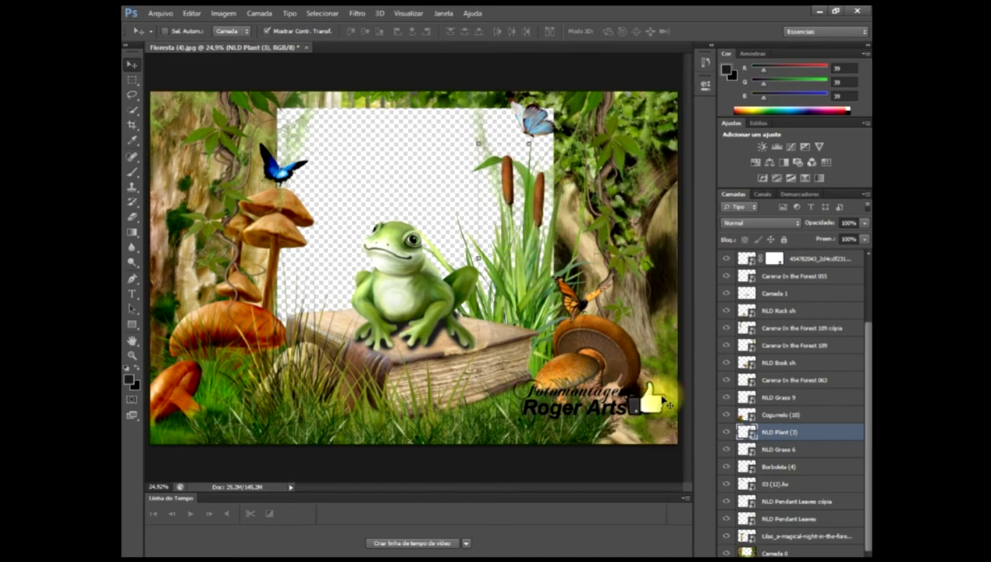
# - Reposition NLD Grass 9, then move and rescale the Carena-In the Forest 063 grass
pyautogui.click(777, 398)
pyautogui.moveTo(516, 285); pyautogui.dragTo(540, 292)
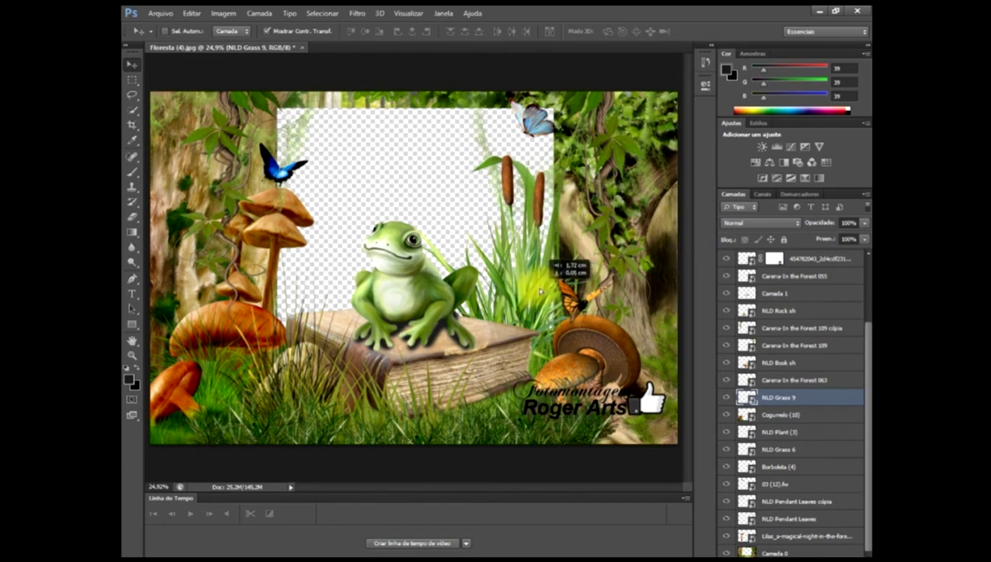
pyautogui.click(785, 380)
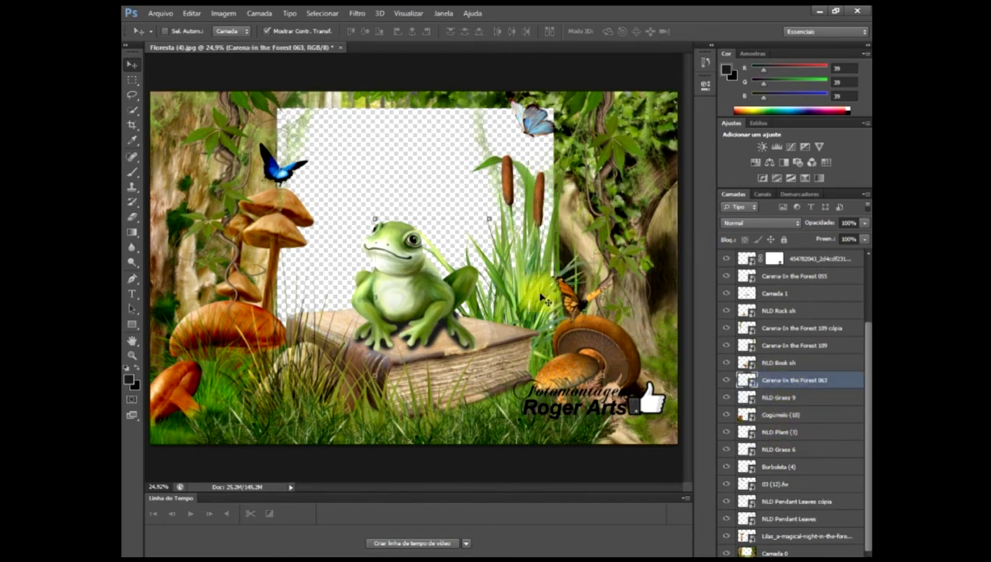
pyautogui.moveTo(541, 296); pyautogui.dragTo(547, 297)
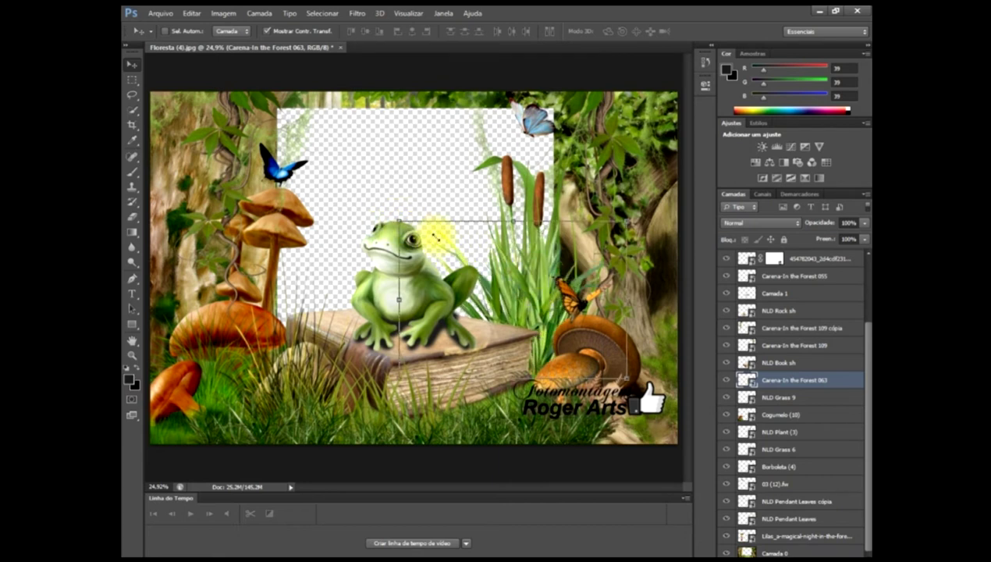
pyautogui.hotkey('ctrl', 't')
pyautogui.moveTo(464, 254)
pyautogui.mouseDown()
pyautogui.moveTo(499, 285)
pyautogui.moveTo(489, 286)
pyautogui.mouseUp()
pyautogui.moveTo(546, 341)
pyautogui.mouseDown()
pyautogui.moveTo(535, 347)
pyautogui.moveTo(515, 307)
pyautogui.mouseUp()
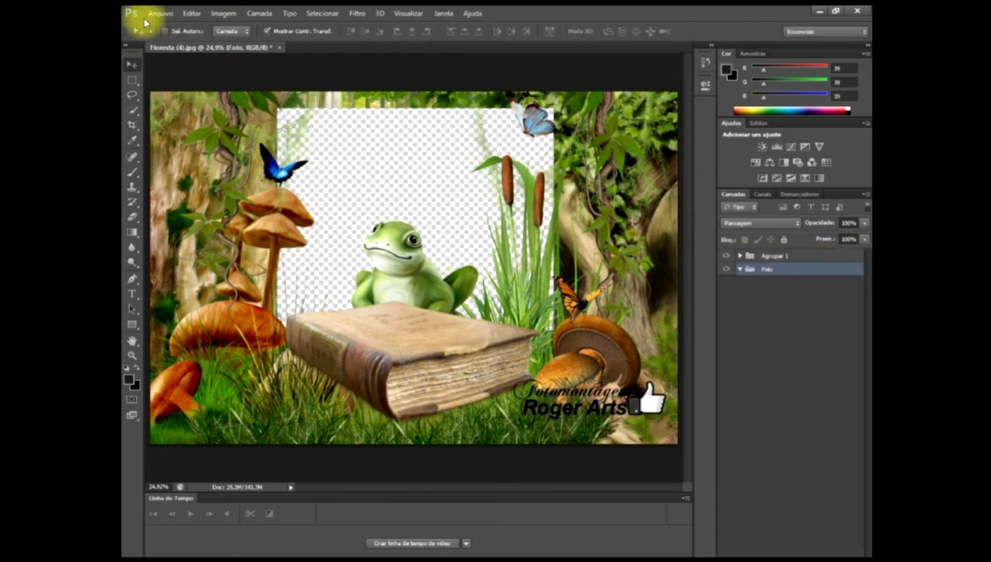
# - Save as Photoshop file 'MOLDURA SAPO NA FLORESTA 2' with maximum compatibility
pyautogui.click(152, 14)
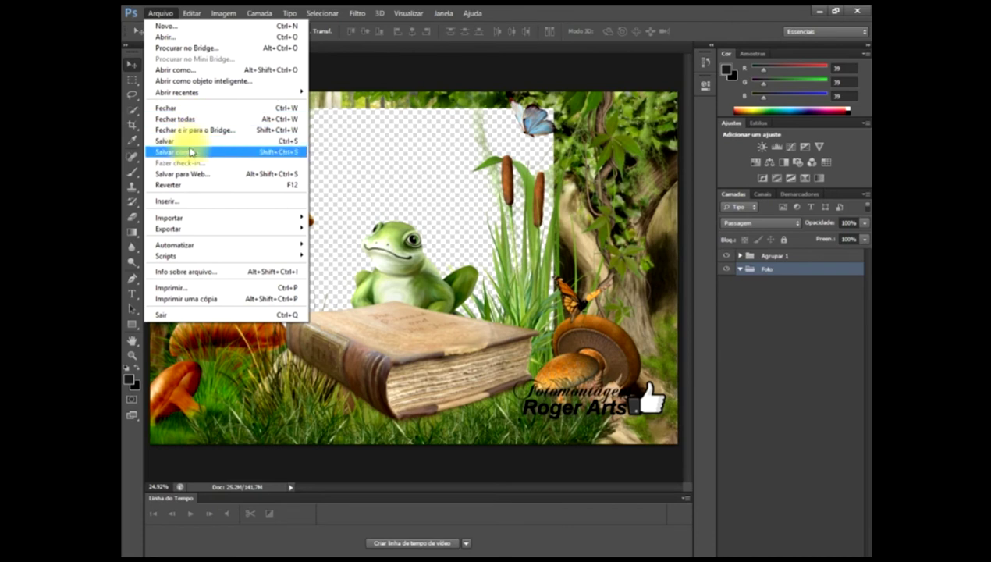
pyautogui.click(187, 153)
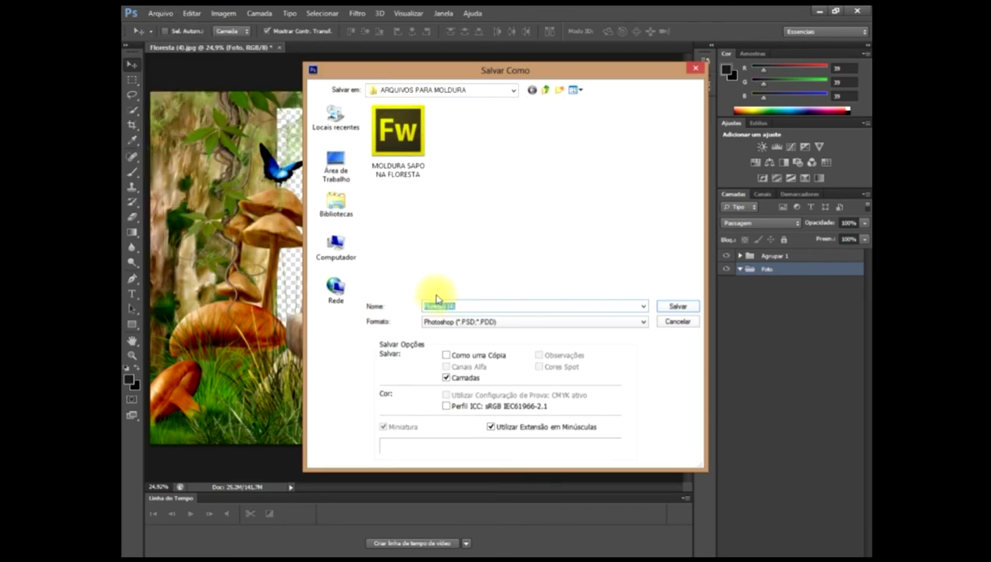
pyautogui.click(398, 144)
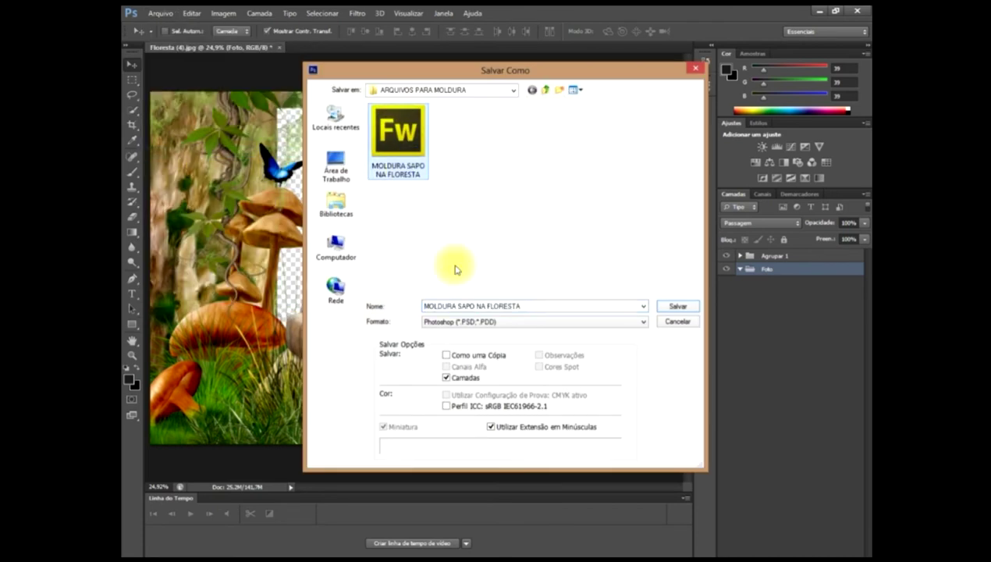
pyautogui.click(533, 306)
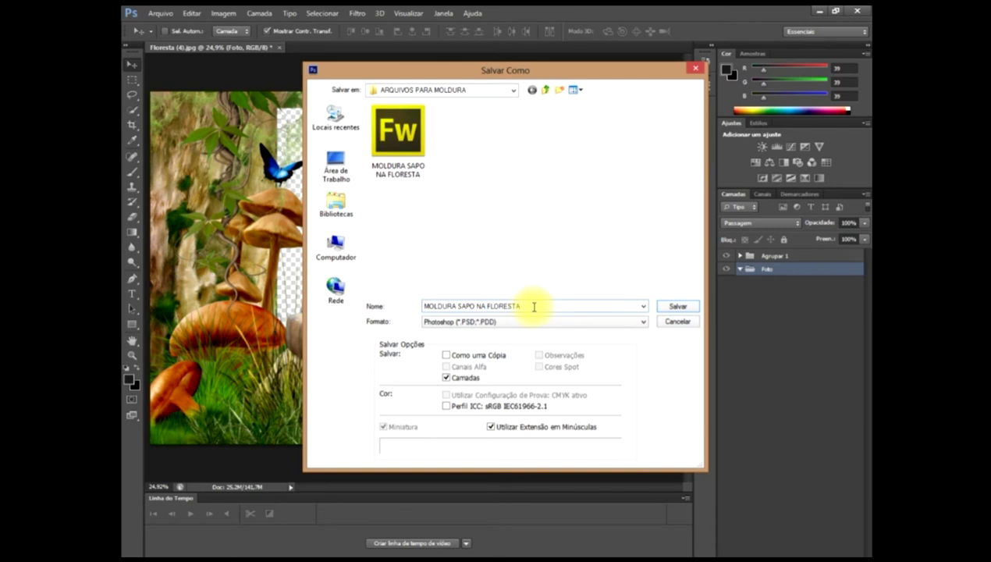
pyautogui.click(677, 306)
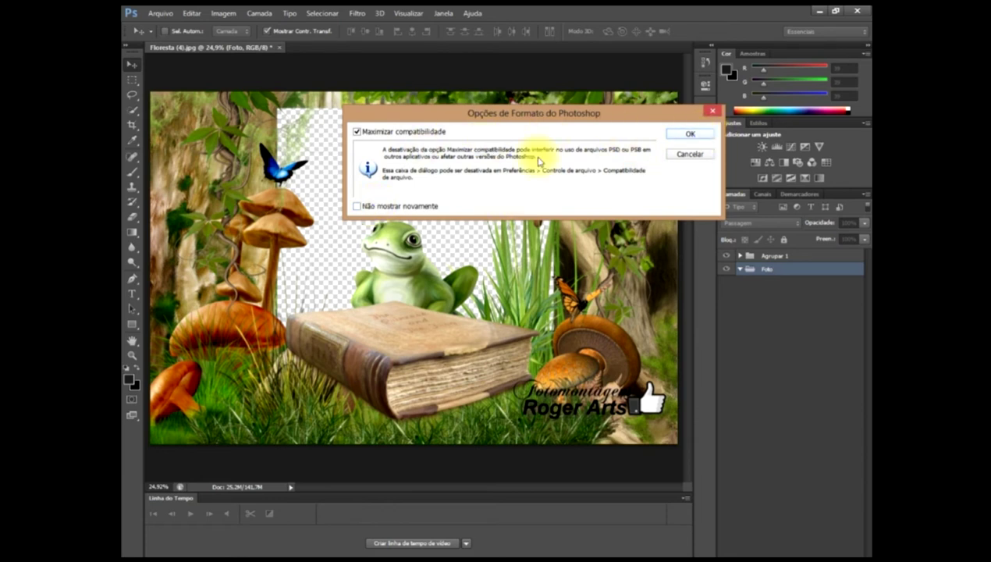
pyautogui.click(691, 135)
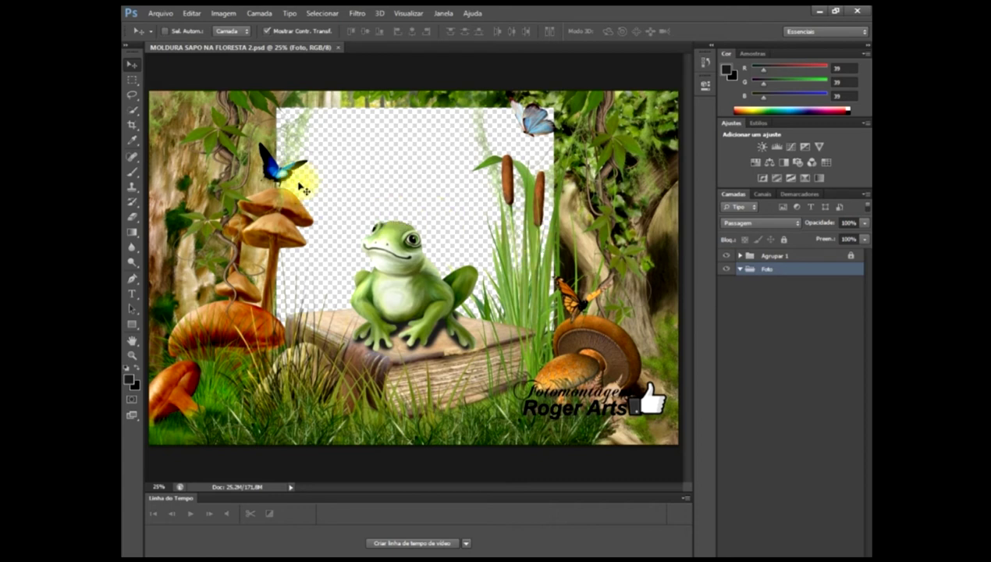
# - Place the girl's photo, enlarge it, and move it up behind the frog to fill the opening
pyautogui.click(161, 19)
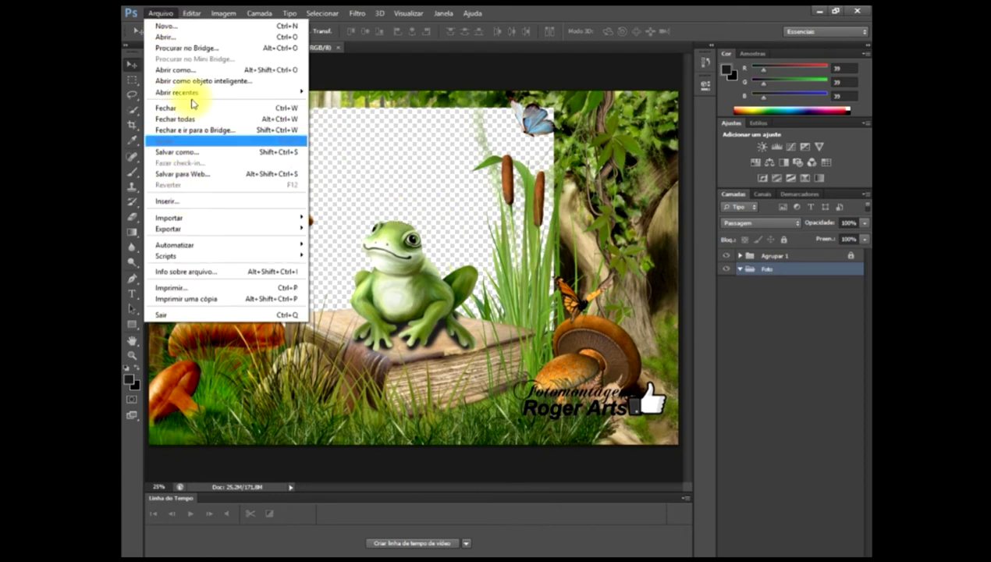
pyautogui.click(198, 201)
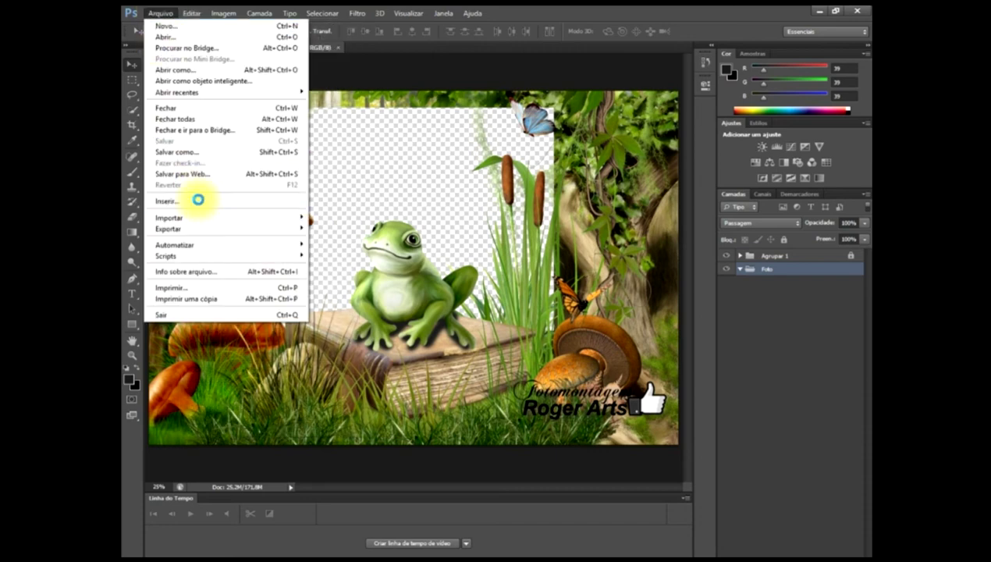
pyautogui.click(581, 374)
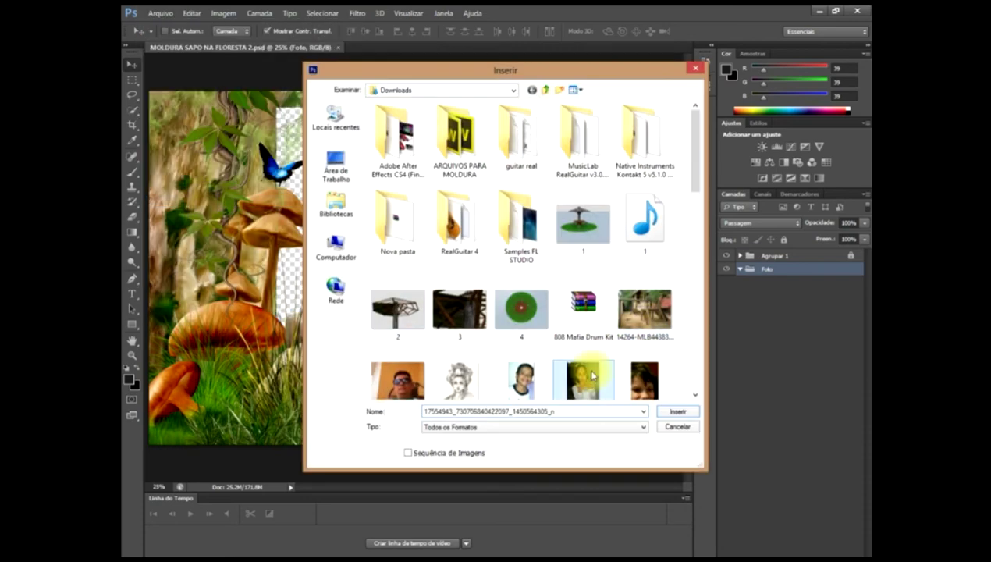
pyautogui.click(677, 412)
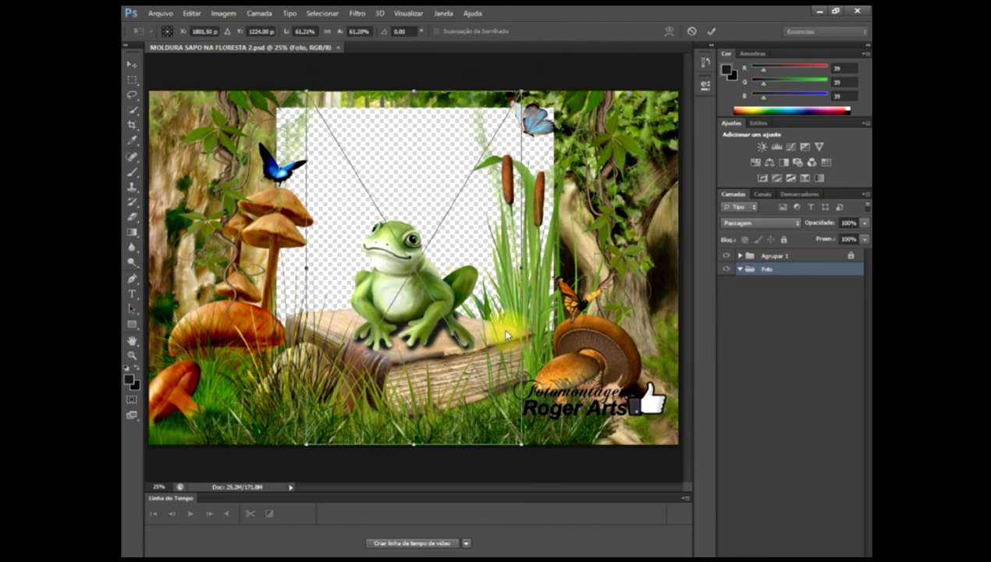
pyautogui.moveTo(431, 241)
pyautogui.mouseDown()
pyautogui.moveTo(425, 175)
pyautogui.moveTo(380, 211)
pyautogui.mouseUp()
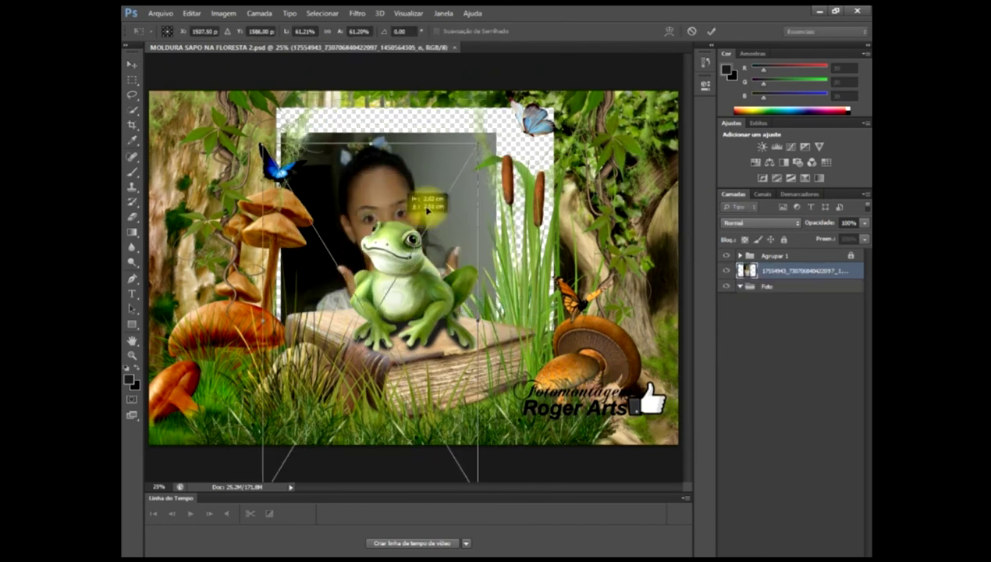
pyautogui.moveTo(477, 145); pyautogui.dragTo(541, 79)
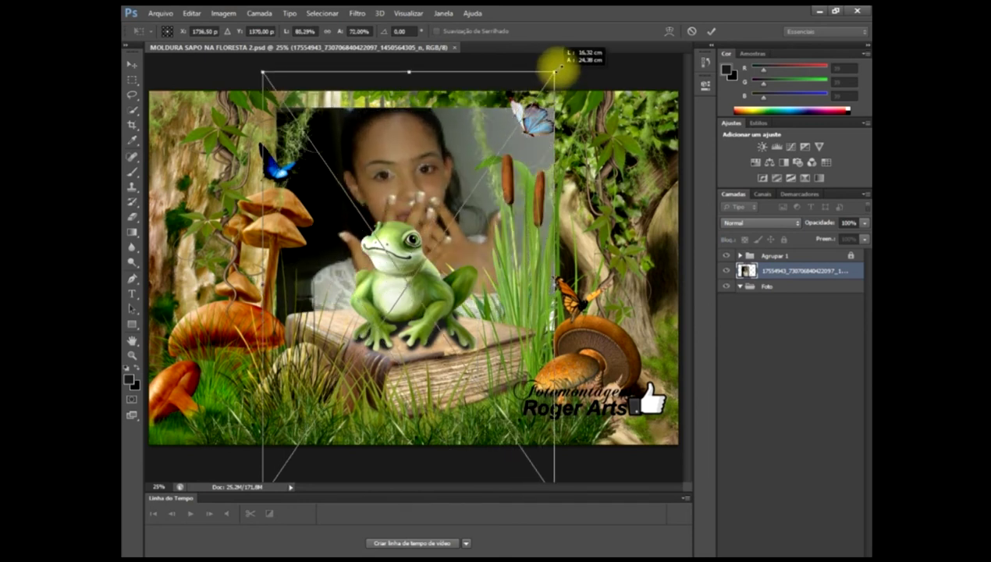
pyautogui.moveTo(541, 78); pyautogui.dragTo(553, 64)
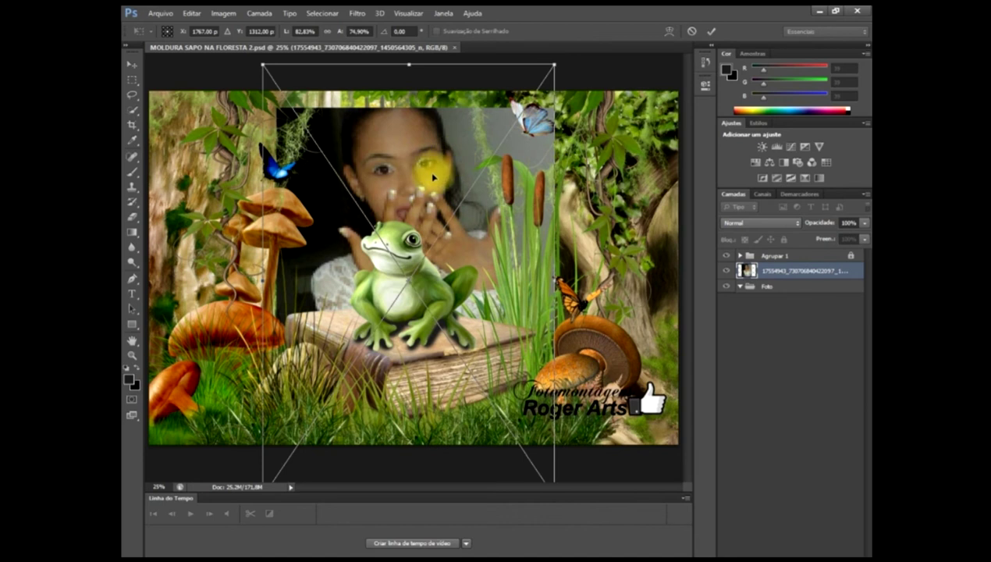
pyautogui.moveTo(434, 176); pyautogui.dragTo(436, 168)
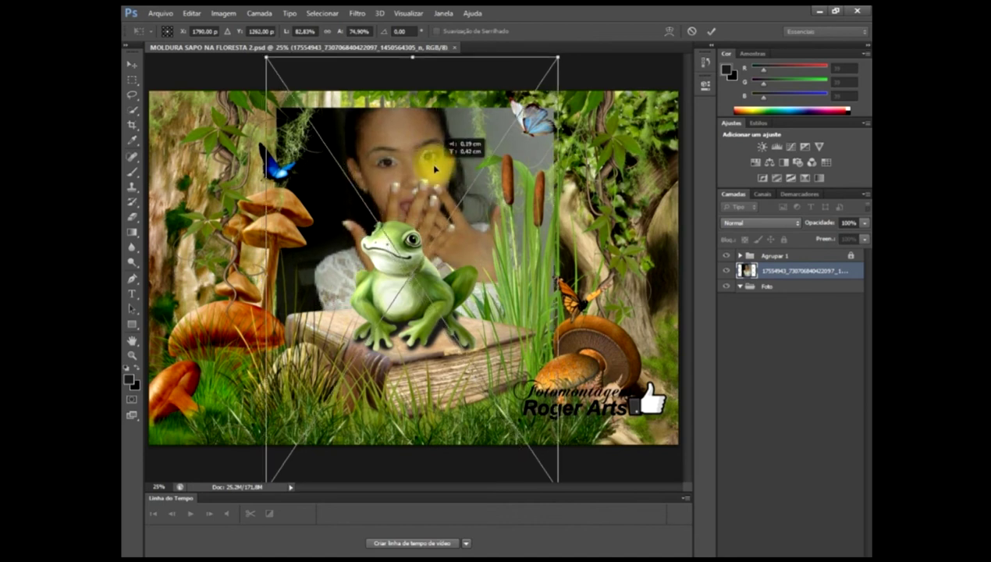
pyautogui.press('Return')
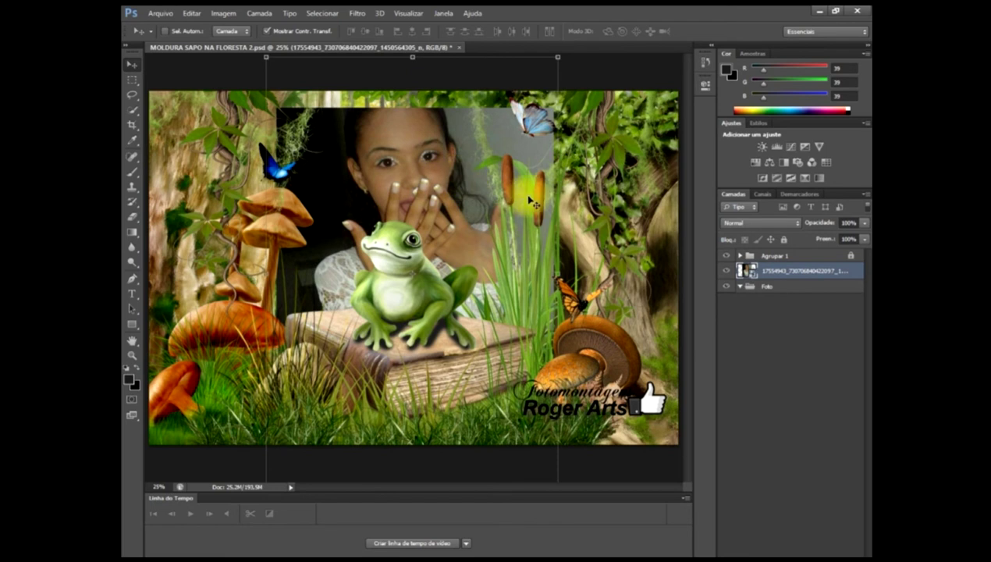
# - Open the photo layer's contents and brighten it with Levels, white input set to 238
pyautogui.rightClick(779, 274)
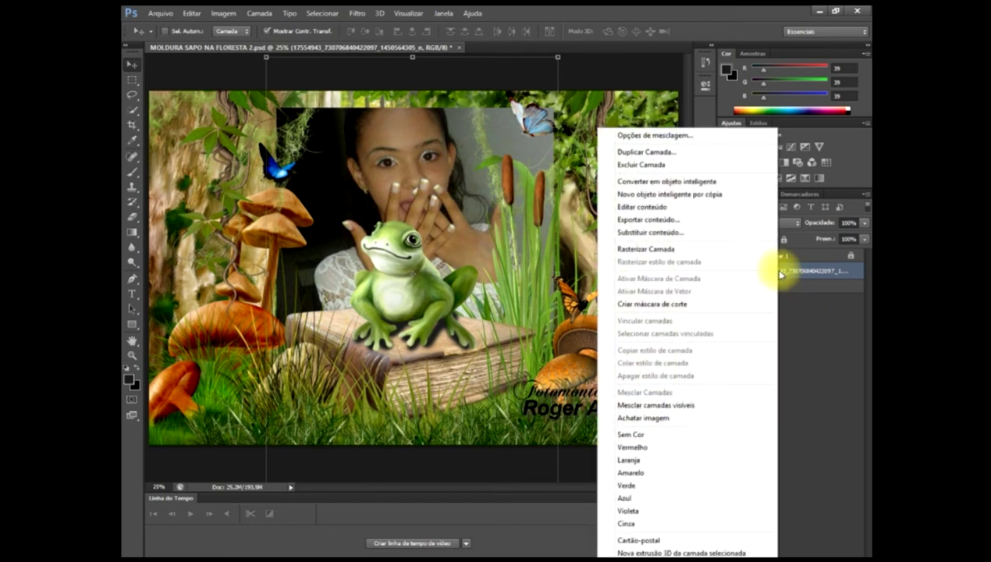
pyautogui.click(709, 208)
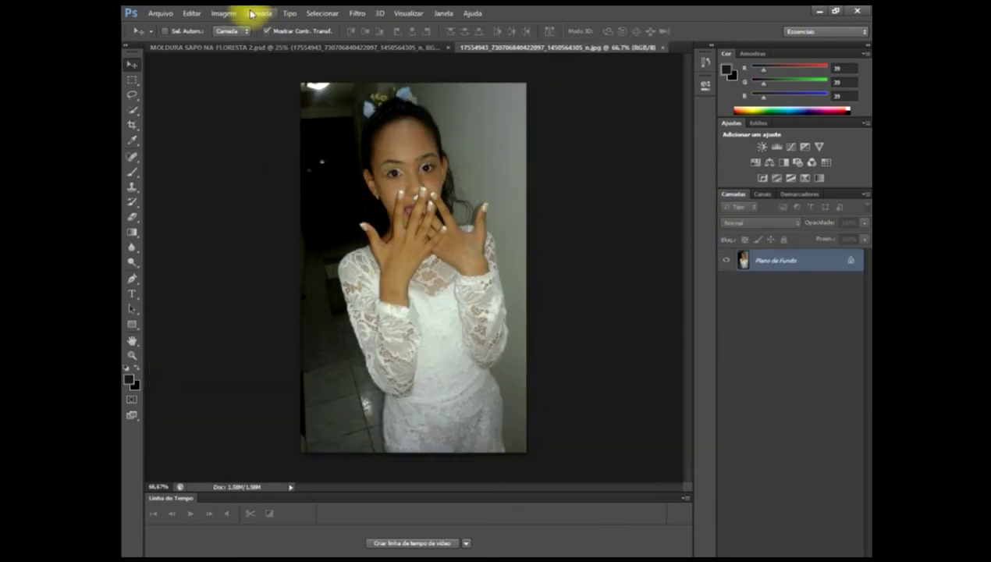
pyautogui.click(224, 12)
pyautogui.moveTo(289, 42)
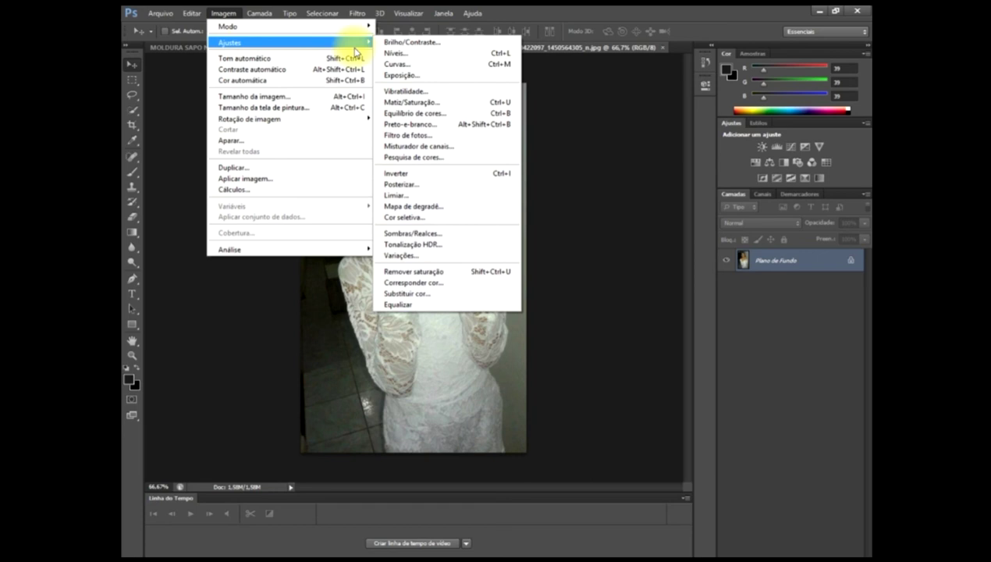
pyautogui.click(414, 55)
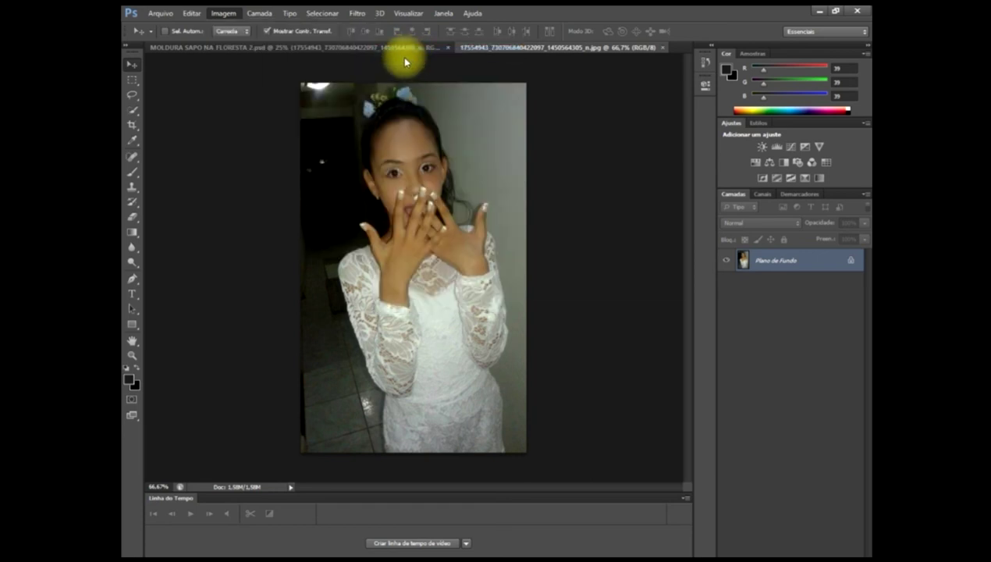
pyautogui.moveTo(612, 225); pyautogui.dragTo(570, 229)
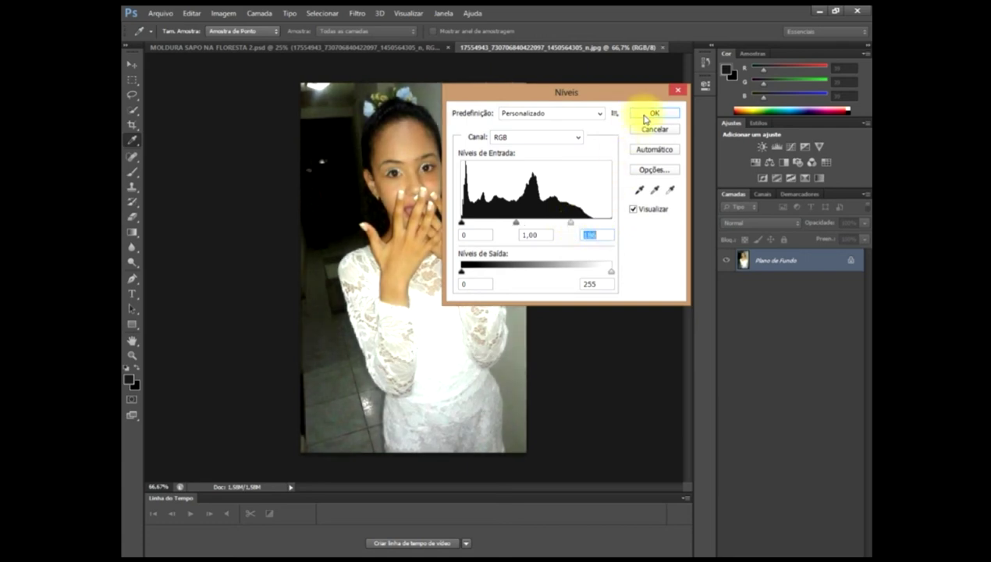
pyautogui.click(651, 112)
# - Close the edited photo, saving the changes with the default JPEG options
pyautogui.click(662, 48)
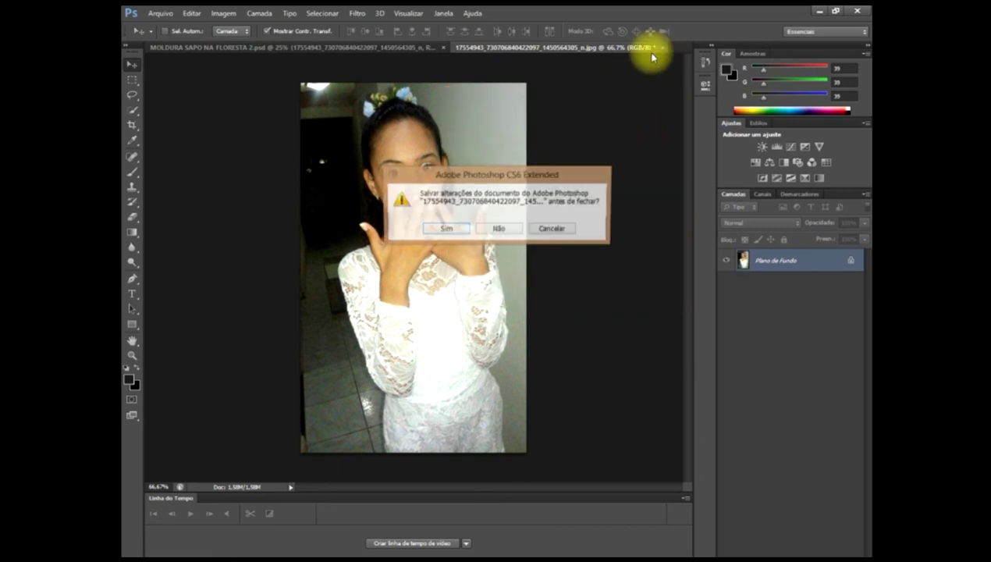
pyautogui.click(456, 234)
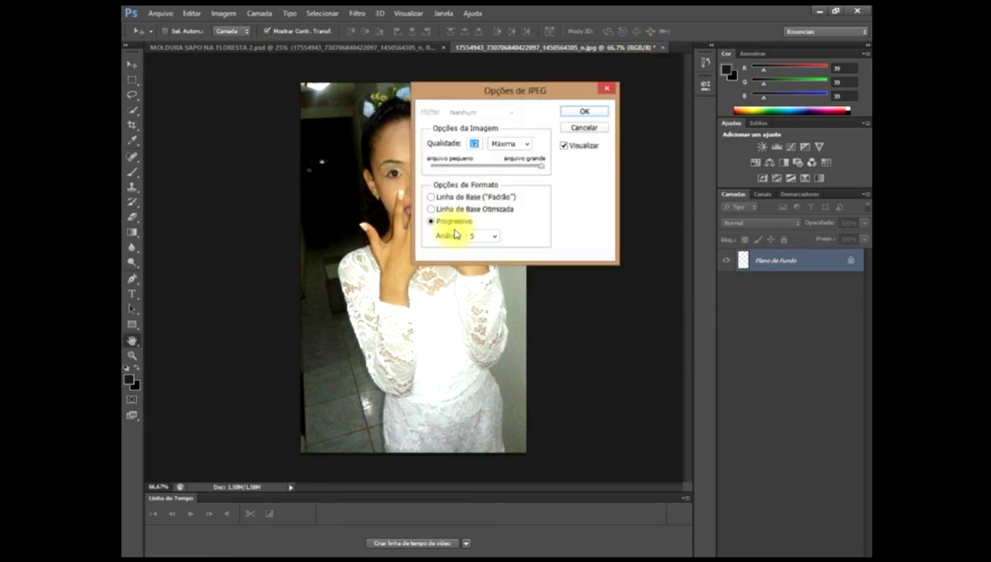
pyautogui.click(581, 112)
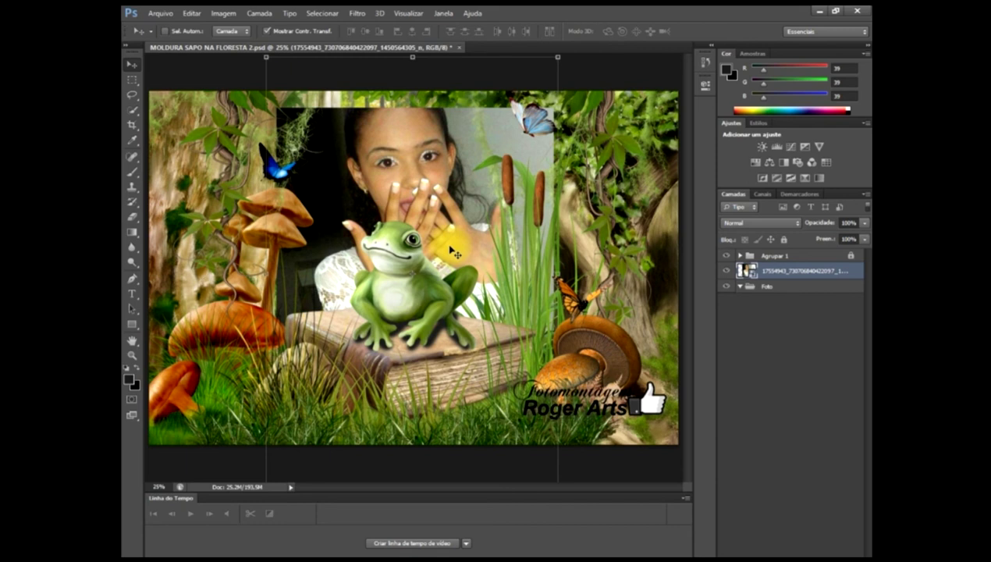
# - Save as JPEG 'MOLDURA SAPO NA FLORESTA 2' at maximum quality, then quit Photoshop choosing Não
pyautogui.click(160, 13)
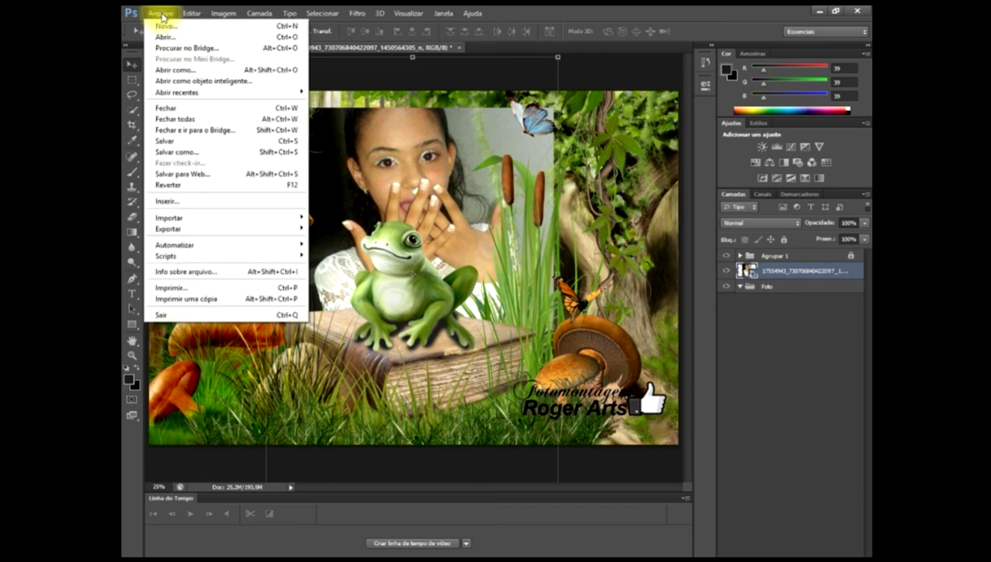
pyautogui.click(197, 152)
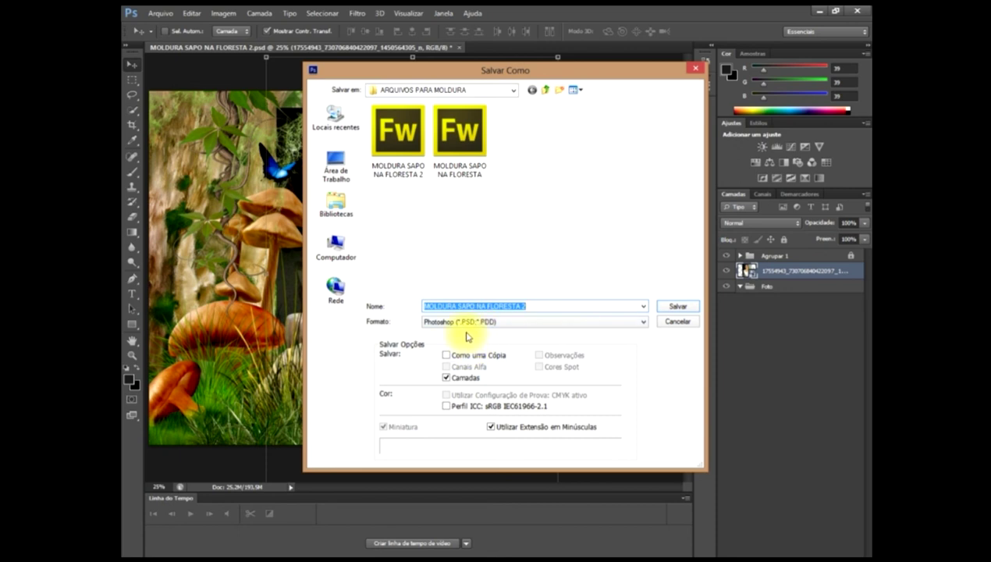
pyautogui.click(470, 326)
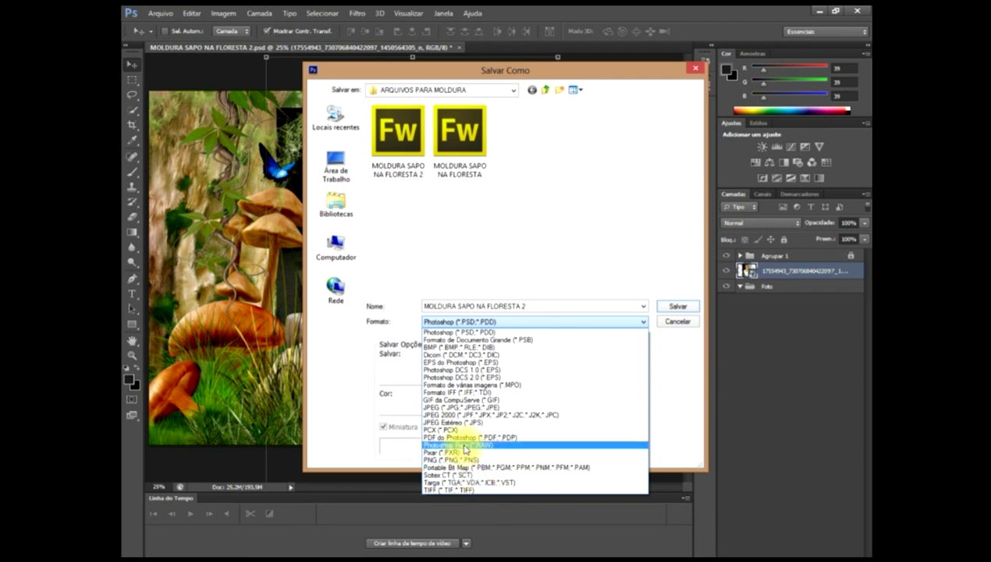
pyautogui.click(470, 409)
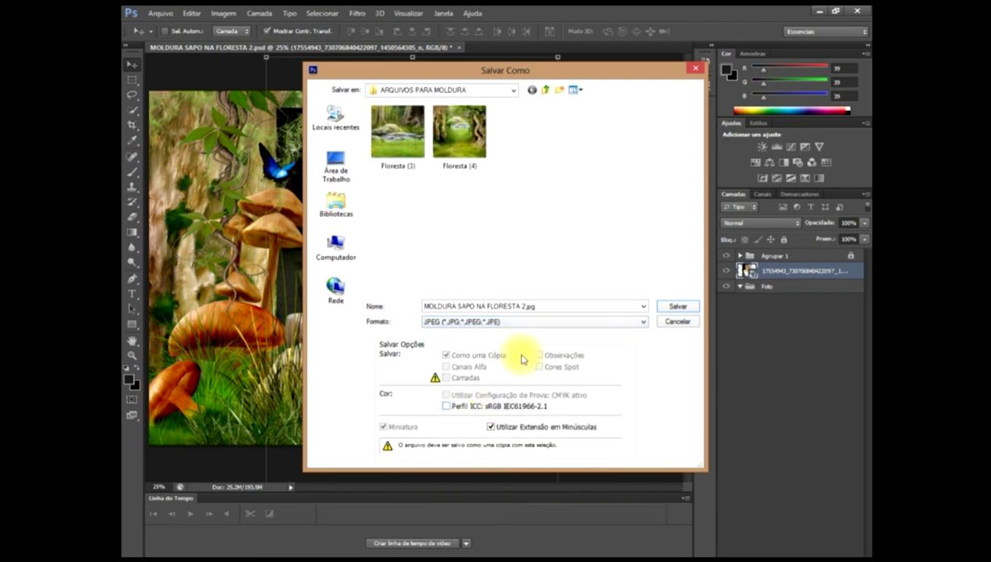
pyautogui.click(675, 307)
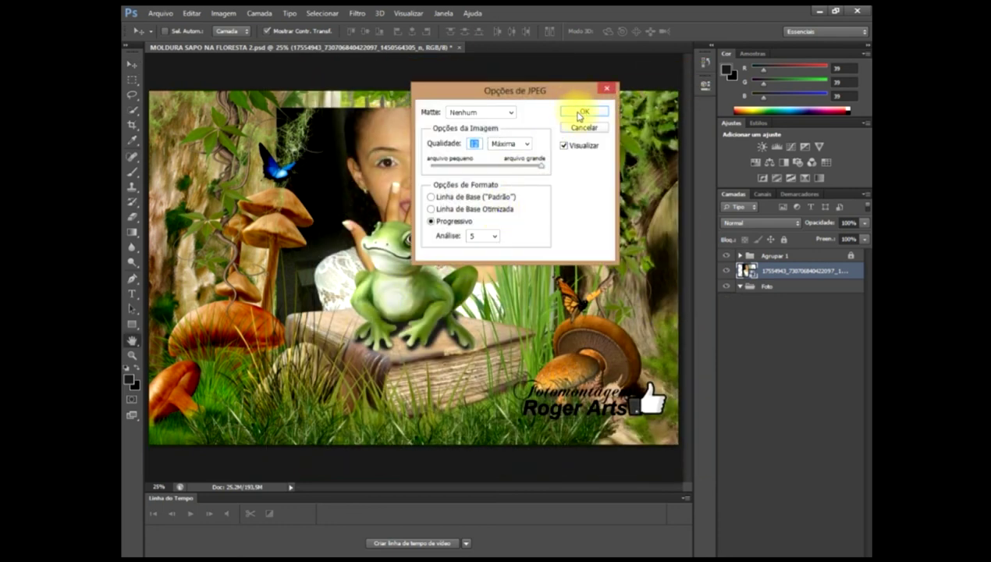
pyautogui.click(578, 114)
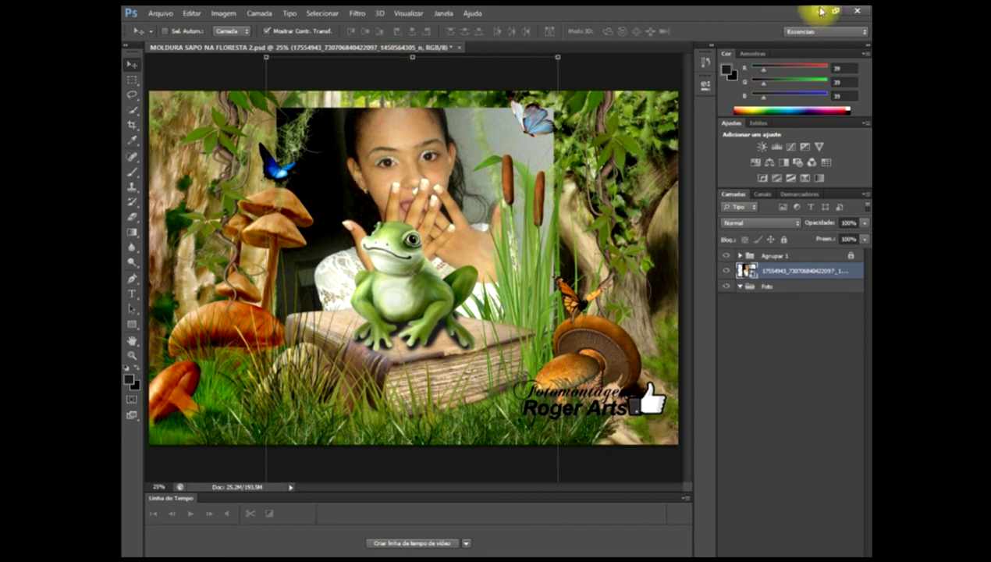
pyautogui.click(859, 14)
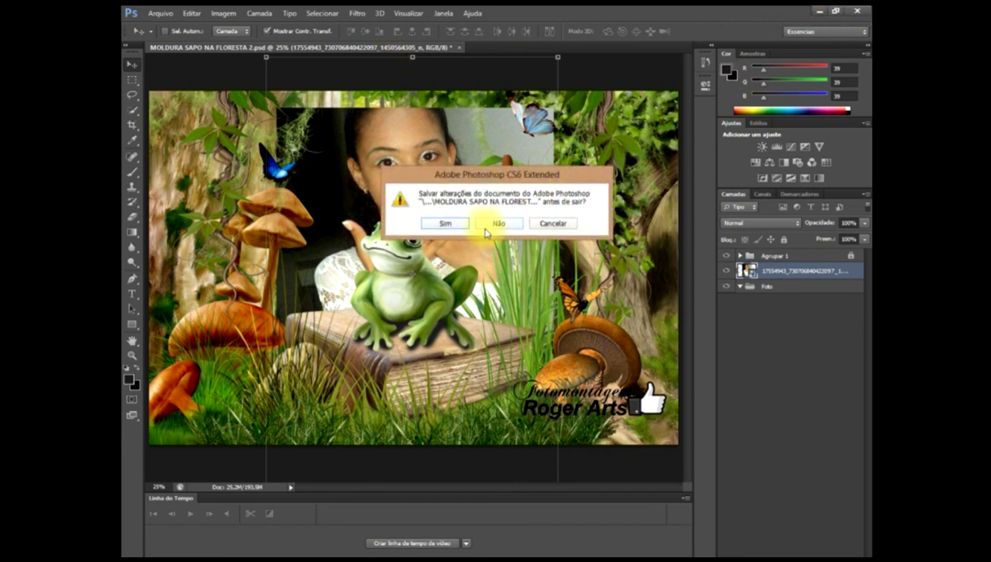
pyautogui.click(486, 228)
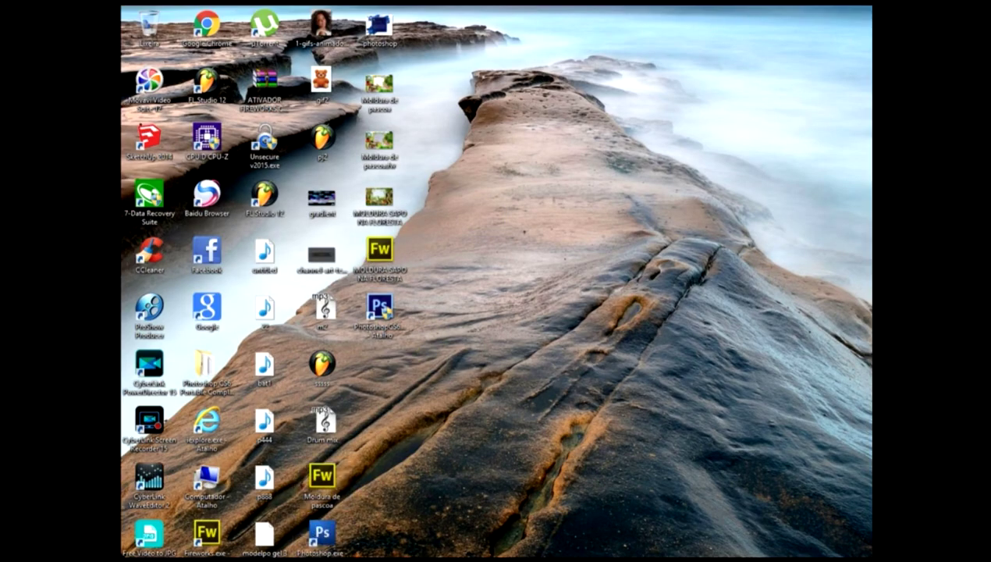
# - From the ARQUIVOS PARA MOLDURA Explorer window, view MOLDURA SAPO NA FLORESTA 2 in Windows Photo Viewer
pyautogui.click(322, 520)
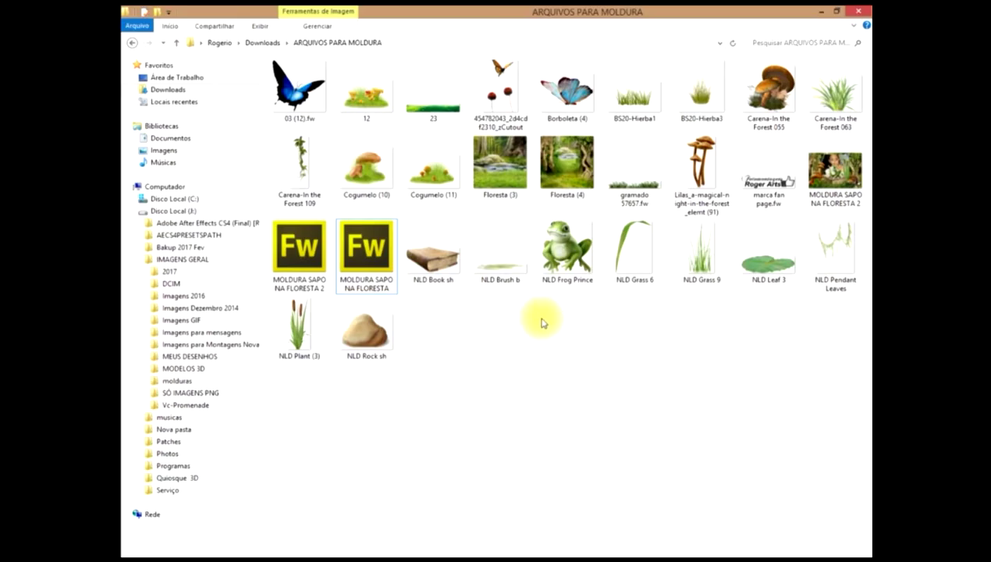
pyautogui.doubleClick(835, 168)
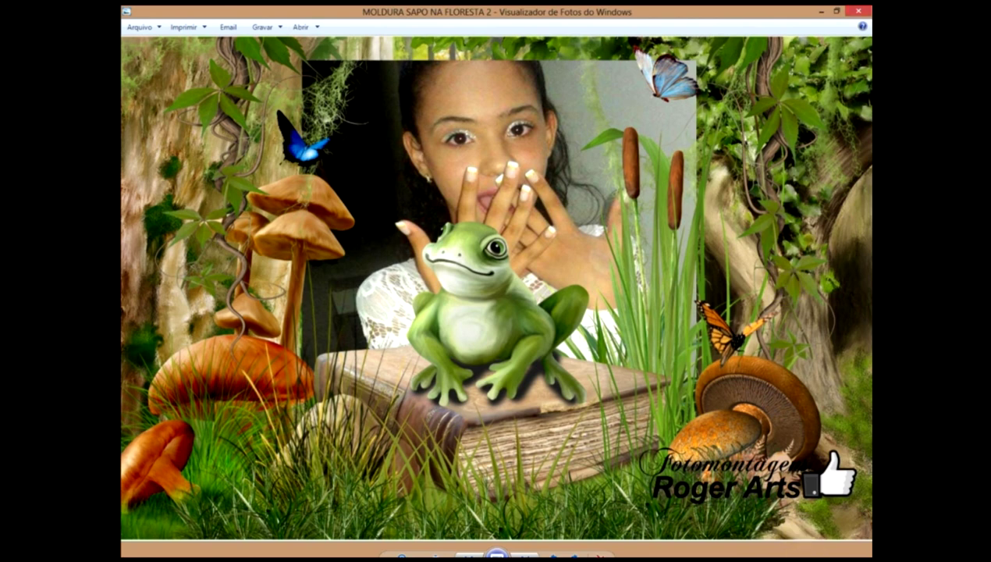
pyautogui.click(593, 556)
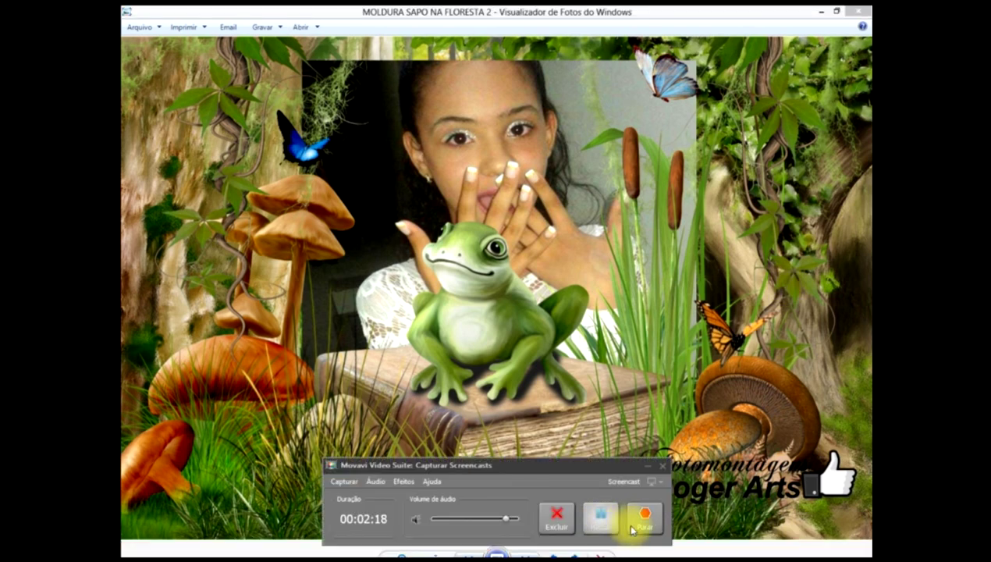